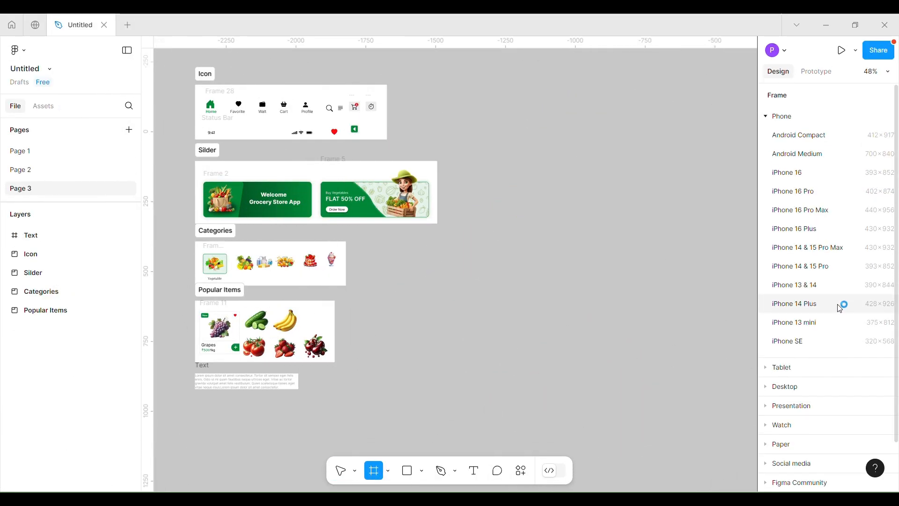
Create an iPhone 14 Plus frame beside the asset groups and place the status bar inside it at X 0, Y 16
click(841, 304)
drag(492, 209, 476, 183)
click(188, 151)
drag(189, 153, 449, 116)
scroll(582, 137, up, 5)
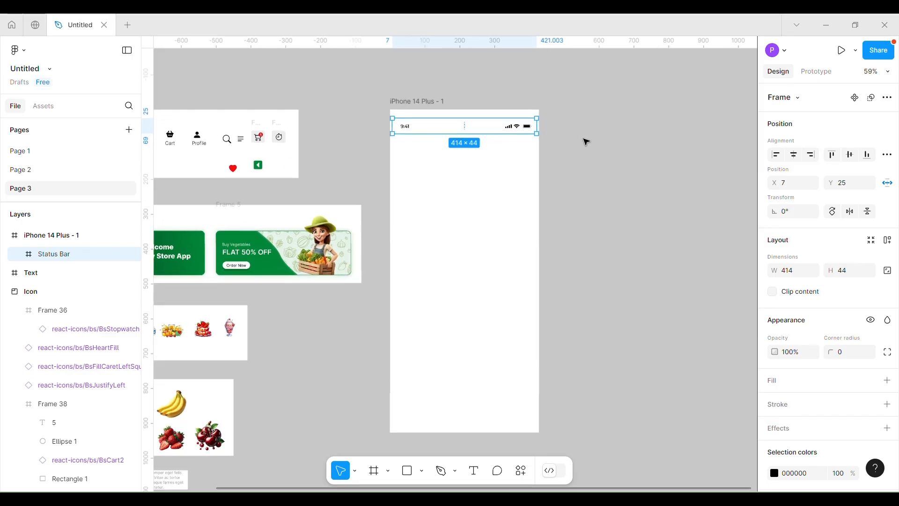
drag(384, 129, 381, 125)
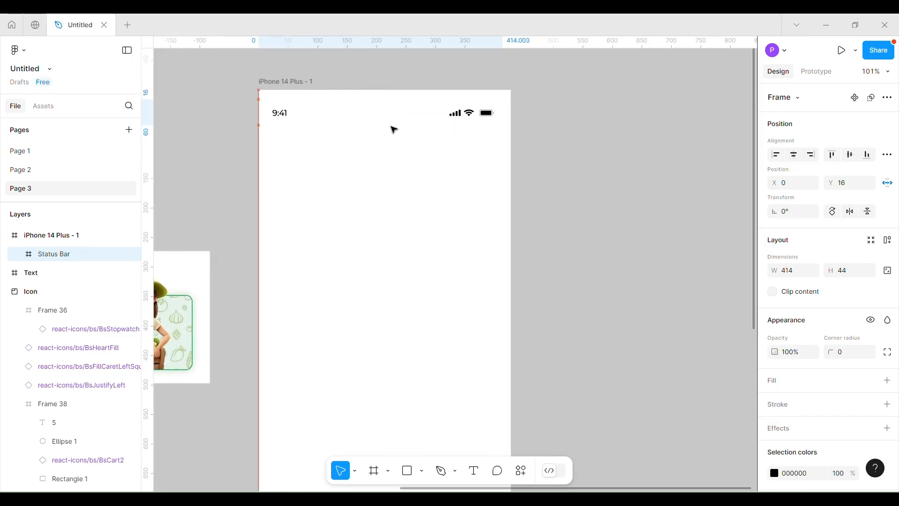
click(393, 66)
Add ruler guides above and below the status bar, along both side margins, and near the bottom edge of the phone frame
scroll(394, 66, down, 3)
drag(345, 41, 353, 92)
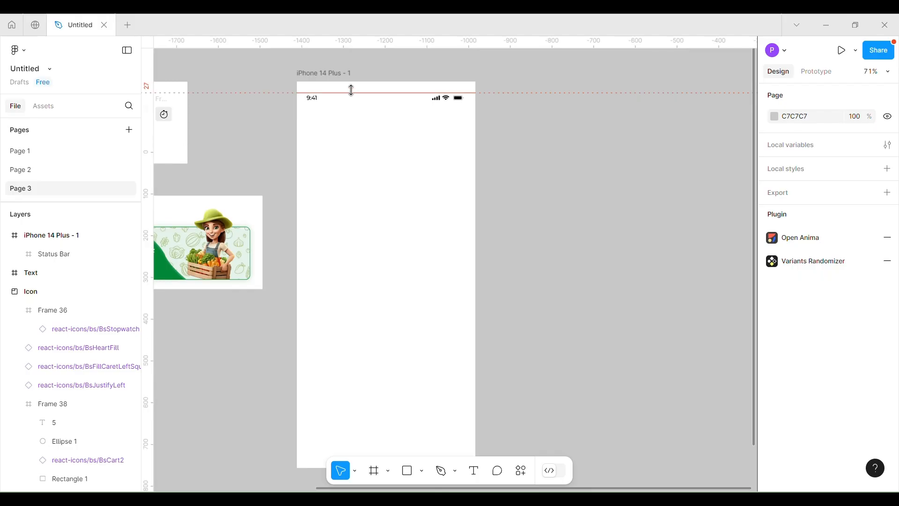
drag(316, 84, 324, 101)
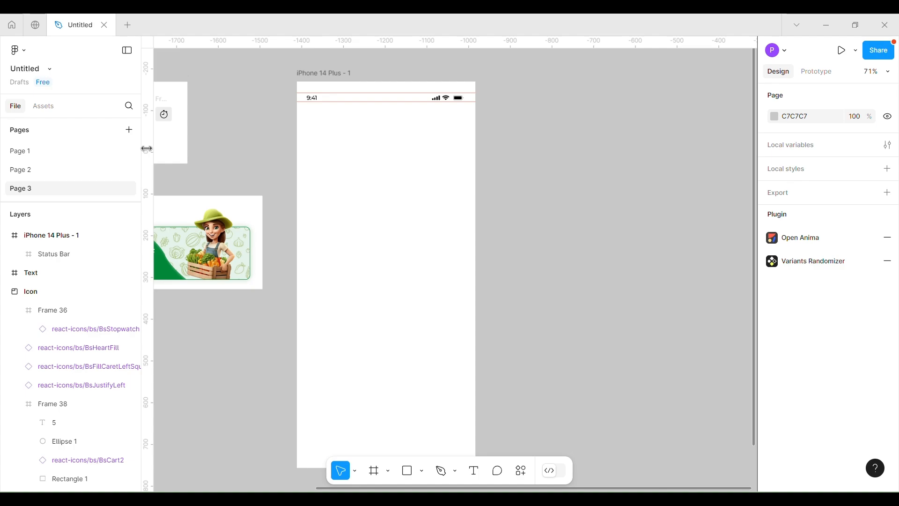
drag(147, 149, 306, 136)
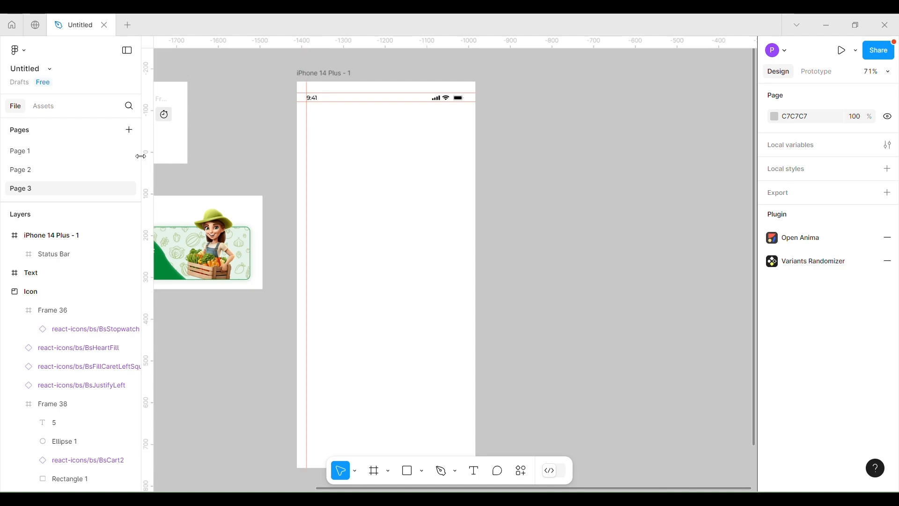
drag(147, 154, 461, 134)
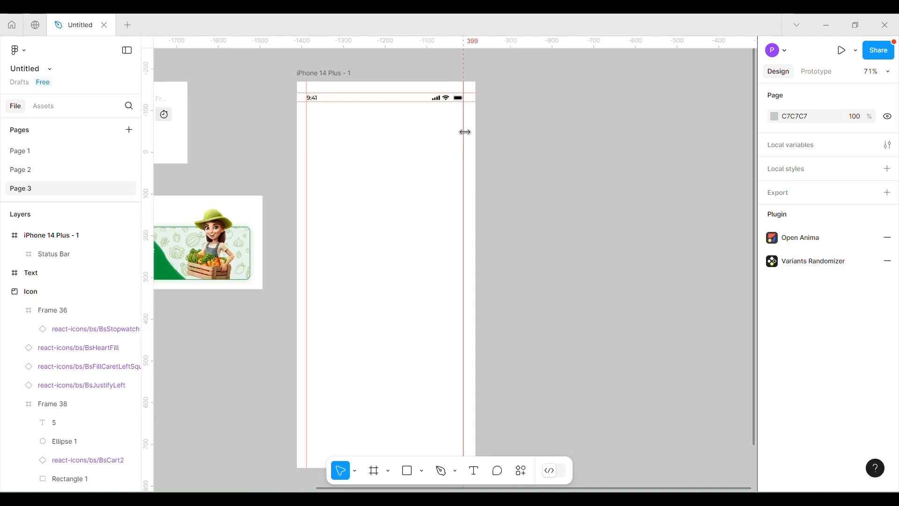
scroll(465, 132, down, 2)
scroll(457, 133, down, 1)
drag(315, 41, 384, 381)
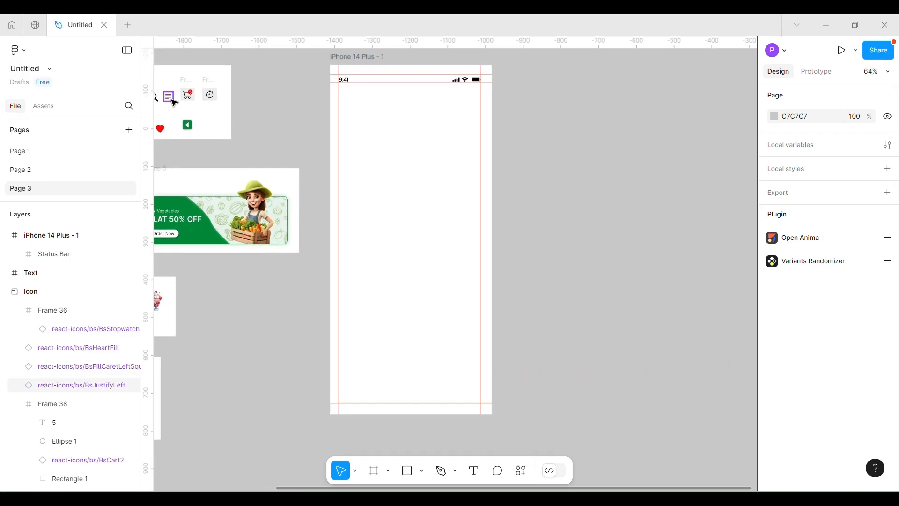
Move the menu icon from the icon group into the phone frame below the clock, at X 25, Y 75
drag(174, 97, 344, 95)
scroll(343, 94, up, 5)
scroll(352, 93, up, 1)
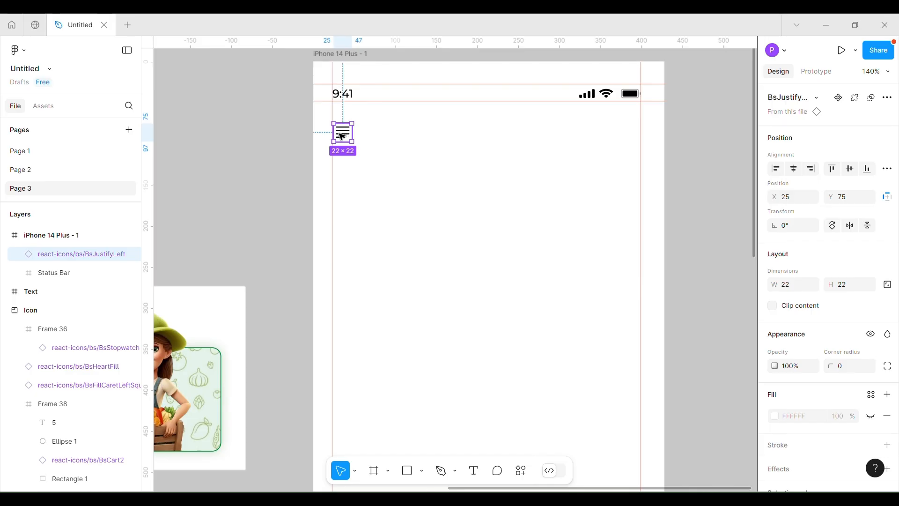
Add a text layer reading "Grocery store" inside the phone frame
key(t)
click(453, 261)
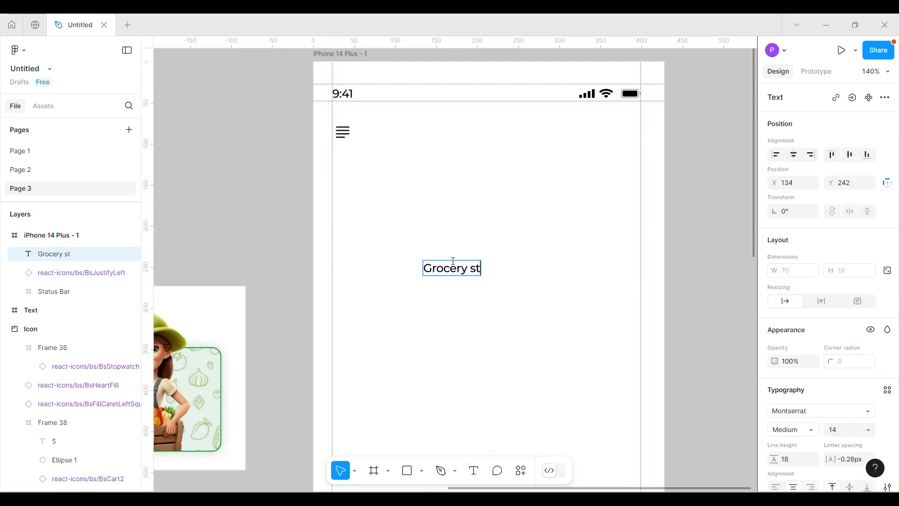
key(Escape)
Set the "Grocery store" text to Inter at size 16 and place it beside the menu icon at X 66, Y 75
click(822, 410)
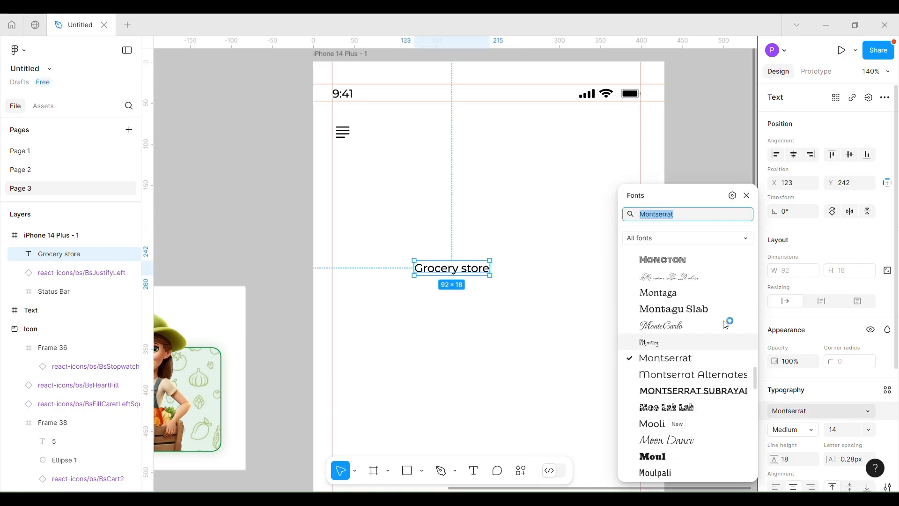
text(inter)
key(Return)
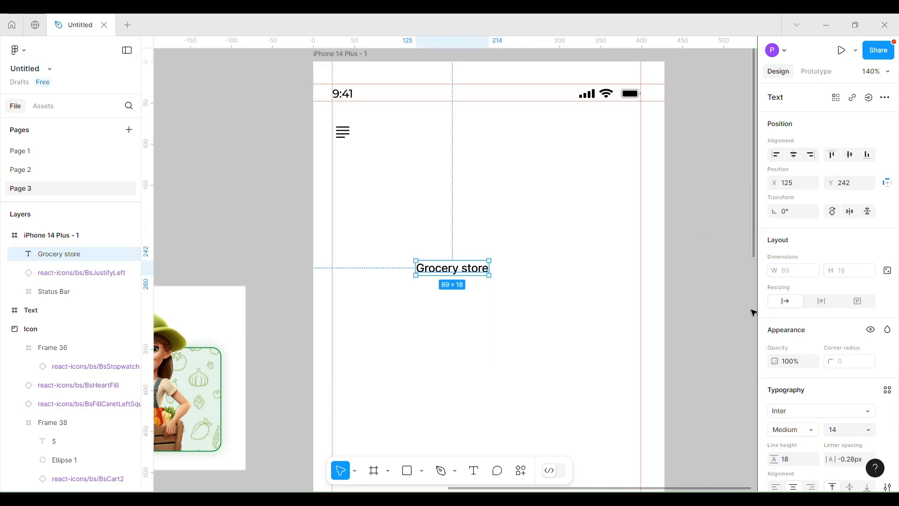
text(16)
key(Return)
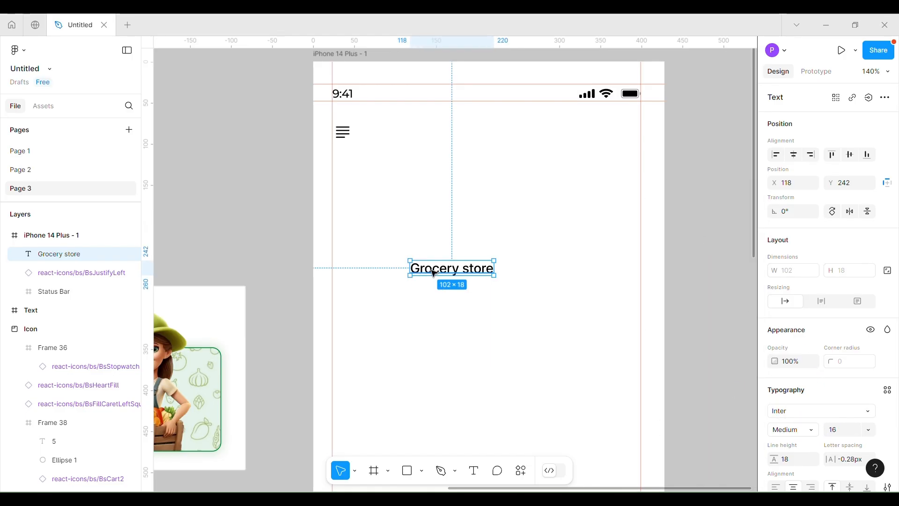
drag(433, 272, 401, 135)
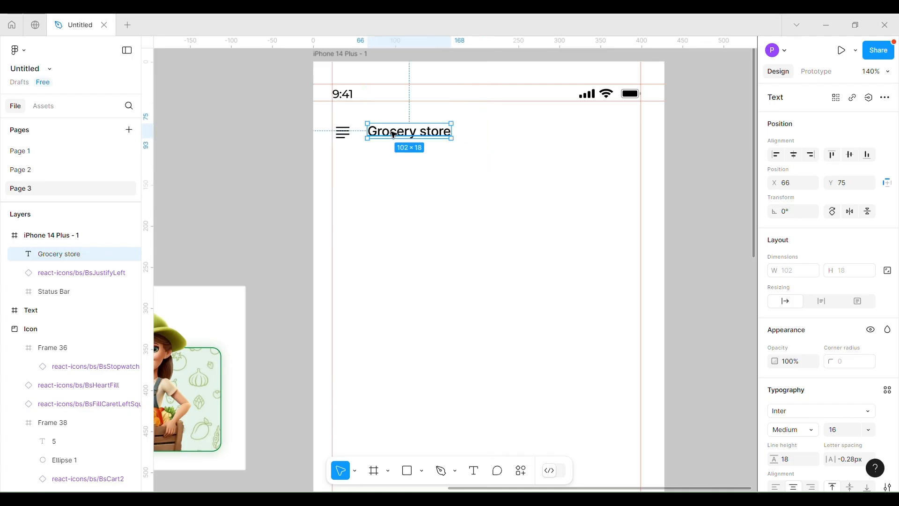
click(449, 225)
Draw a 376 × 48 frame spanning the side guides below the "Grocery store" title for the search bar
scroll(449, 225, down, 3)
click(374, 470)
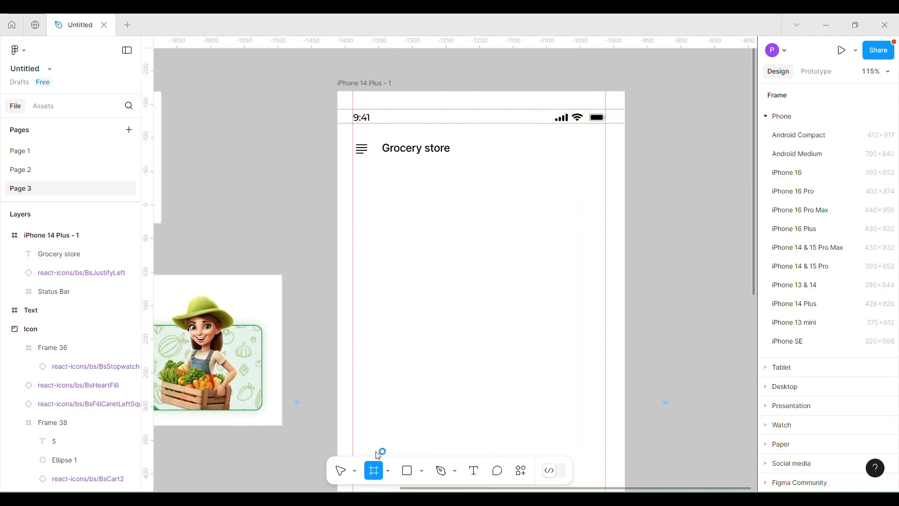
drag(356, 187, 607, 212)
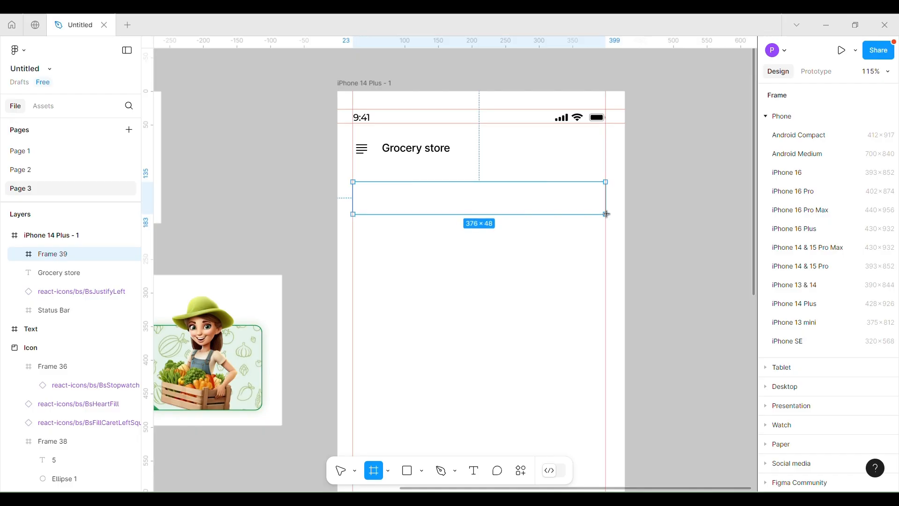
Give the search bar frame a drop shadow with a Y offset of 0 and a blur of about 5.3
click(781, 402)
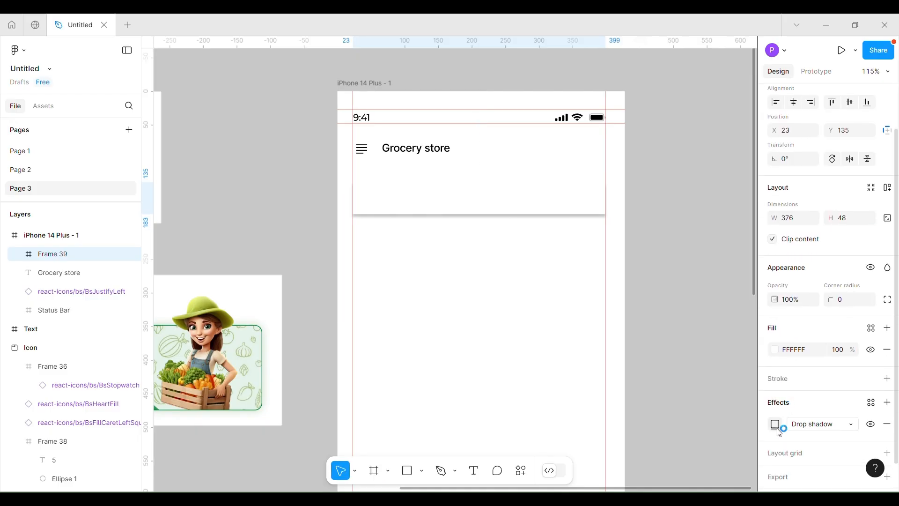
click(778, 429)
click(696, 411)
drag(699, 429, 714, 428)
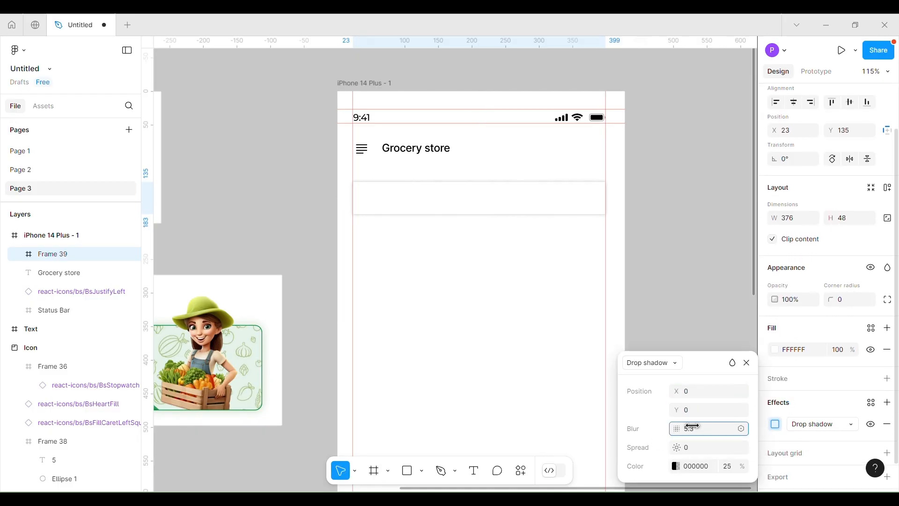
click(793, 337)
Round the search bar's corners to a radius of 88 and move it up to Y 125
drag(830, 300, 866, 299)
drag(452, 202, 452, 195)
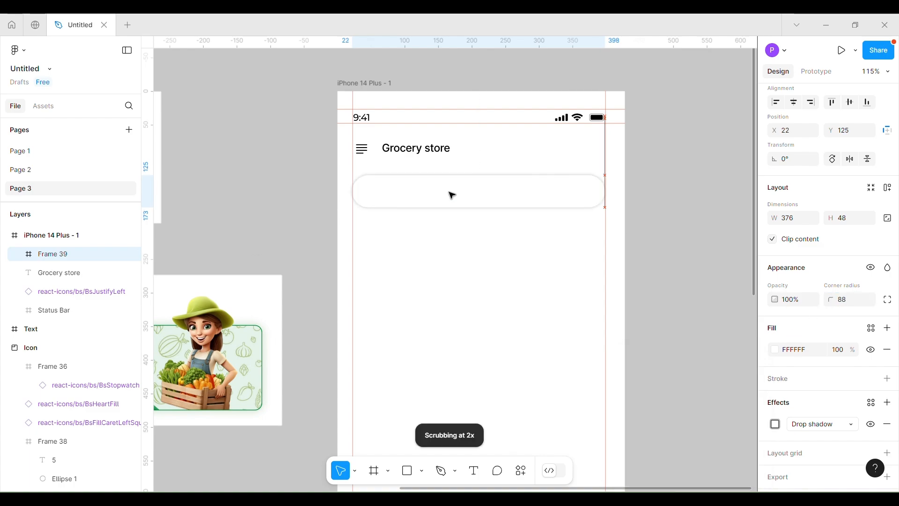
key(Escape)
Add a text layer reading "Search" below the search bar
key(t)
click(411, 281)
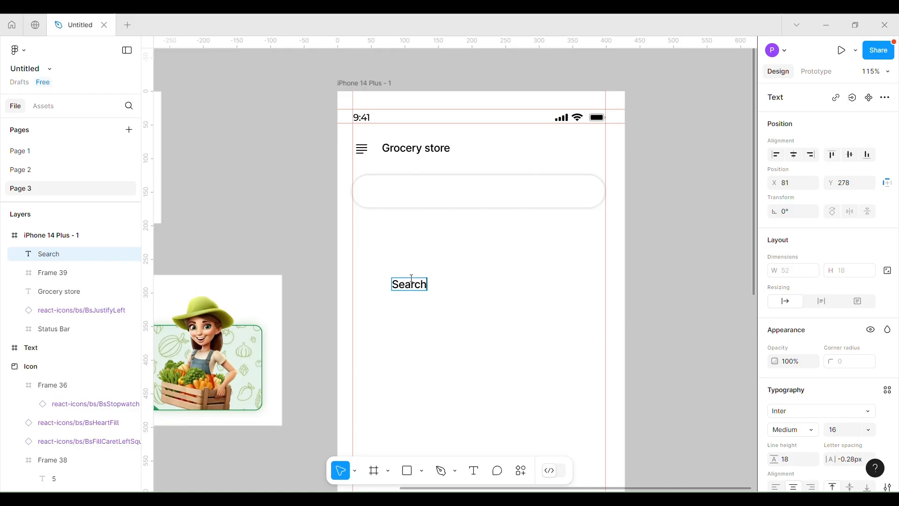
key(Escape)
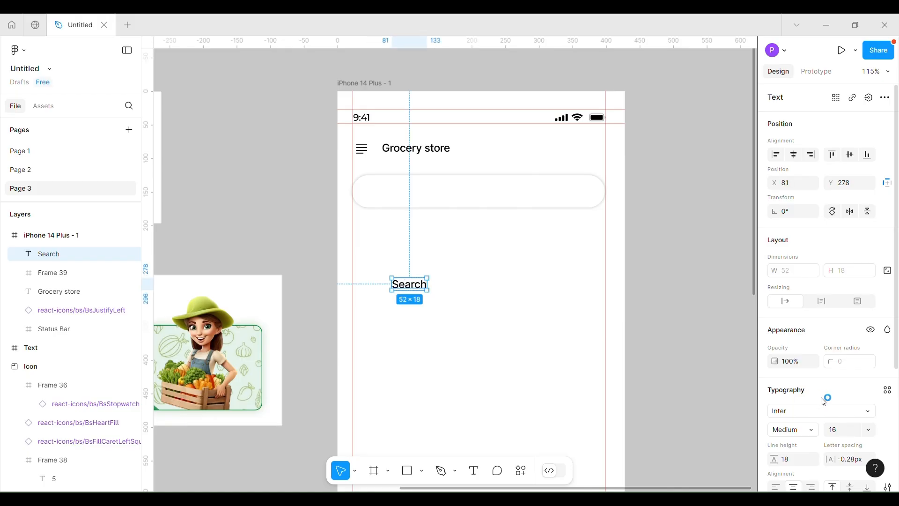
Colour the "Search" text grey 9C9C9C and place it inside the left part of the search bar
scroll(824, 281, down, 4)
click(774, 372)
click(725, 263)
key(Escape)
drag(387, 283, 381, 197)
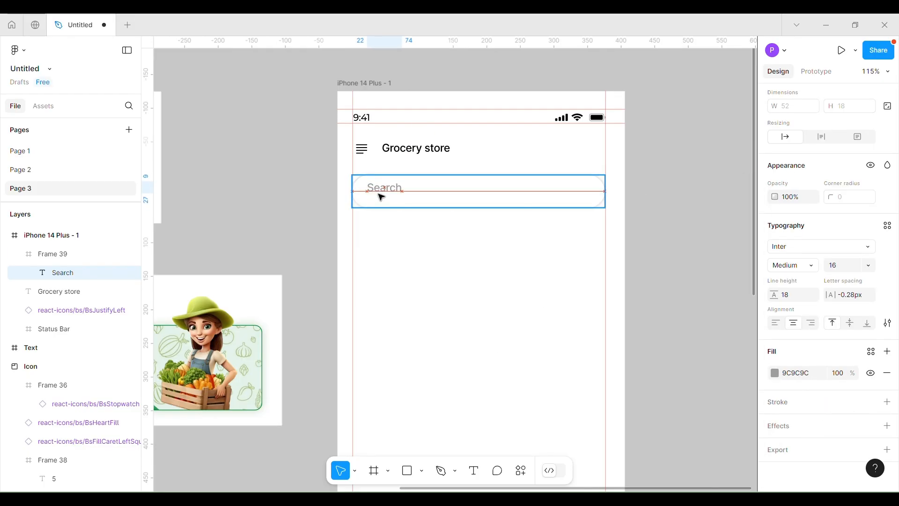
click(408, 273)
Move the magnifying glass icon from the icon group into the right end of the search bar
scroll(509, 322, down, 5)
scroll(401, 271, left, 3)
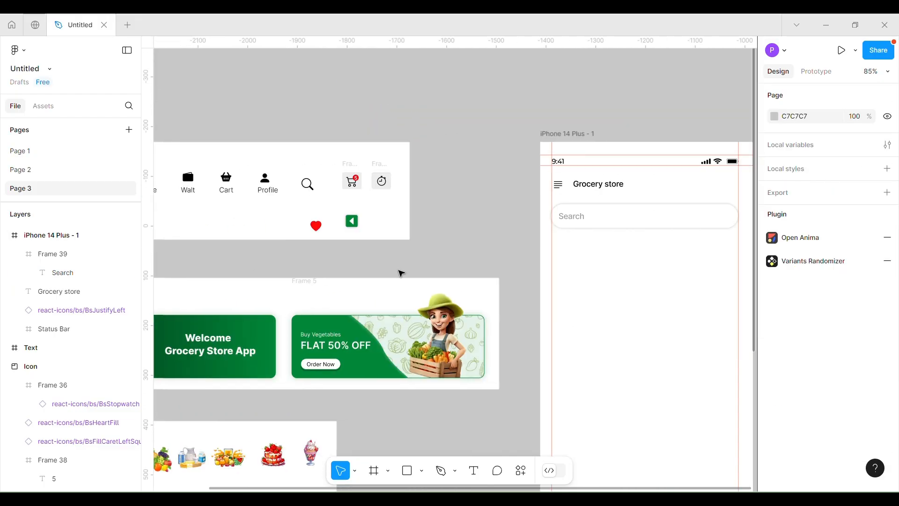
click(229, 182)
scroll(572, 302, up, 3)
drag(343, 179, 647, 204)
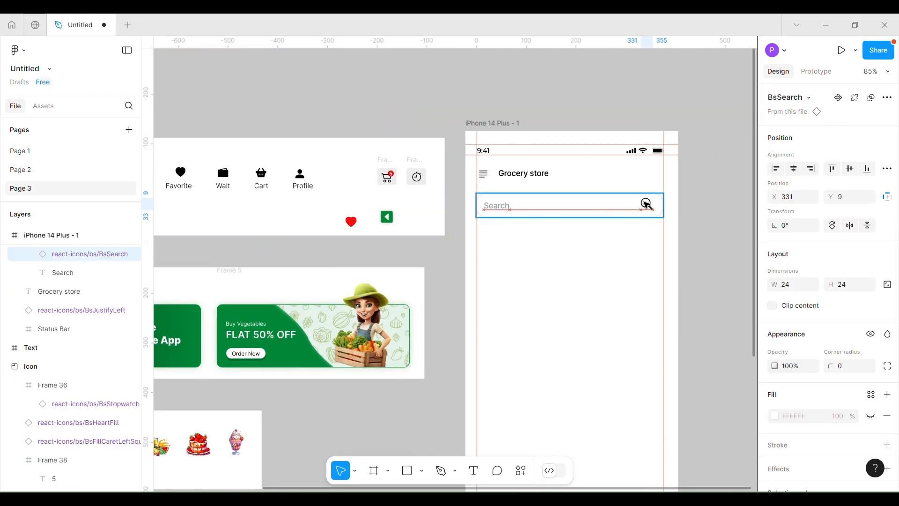
Fine-tune the icon and text inside the search bar, and align the bar with the menu icon at X 25, Y 124
scroll(692, 225, up, 5)
drag(602, 187, 599, 192)
drag(290, 191, 297, 194)
click(333, 237)
click(363, 195)
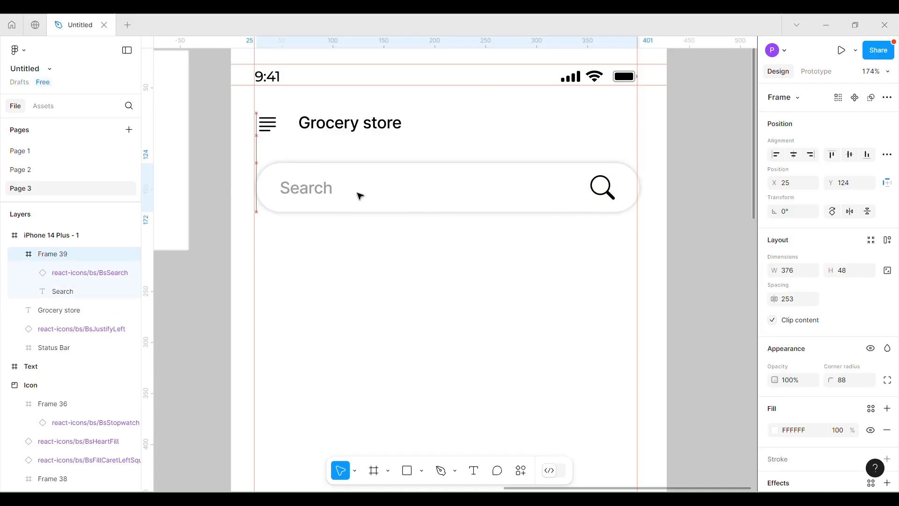
click(366, 341)
Add a text layer reading "Deals" below the search bar
scroll(364, 374, down, 3)
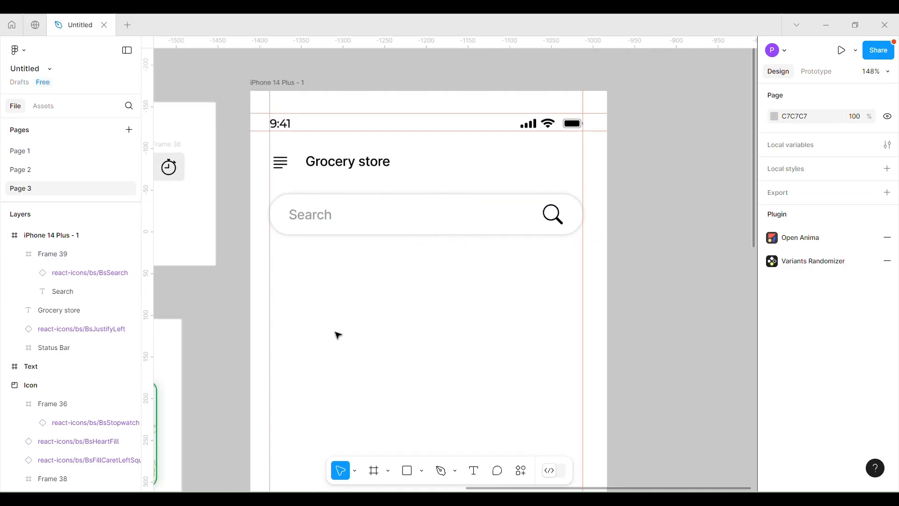
key(t)
click(361, 348)
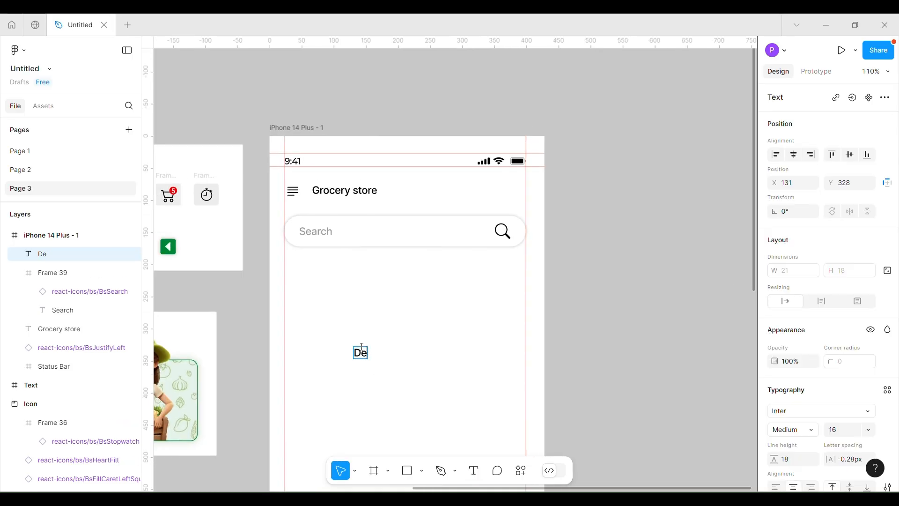
text(Deals)
key(Escape)
Set the "Deals" text to Inria Serif at size 20 and place it just below the search bar at the left guide
scroll(833, 396, down, 3)
click(796, 294)
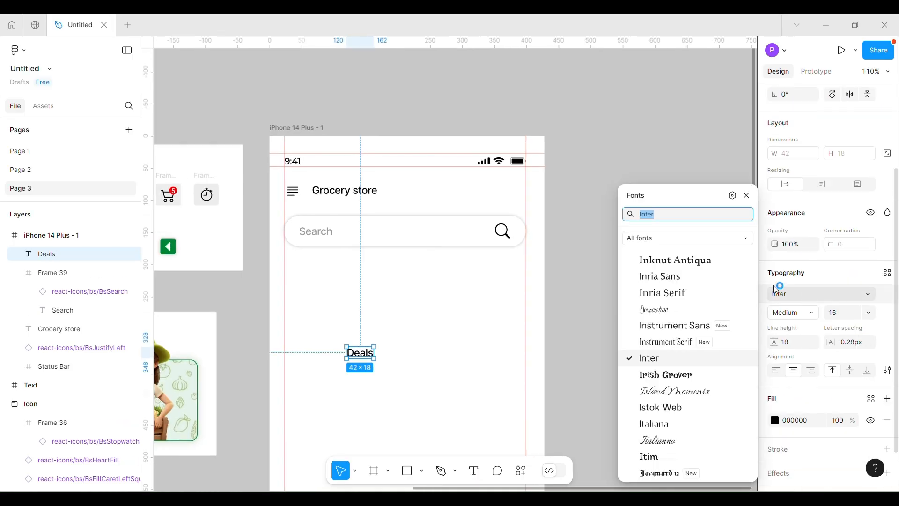
click(676, 291)
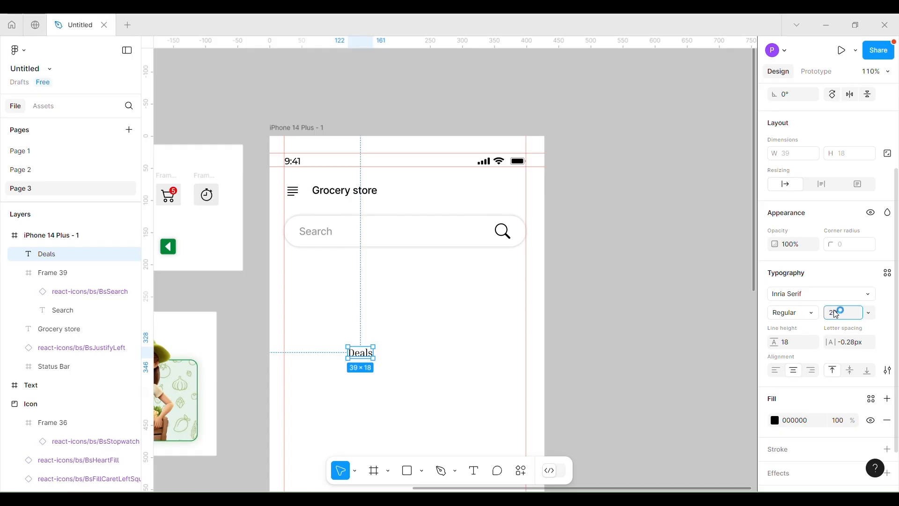
key(Return)
drag(363, 351, 319, 308)
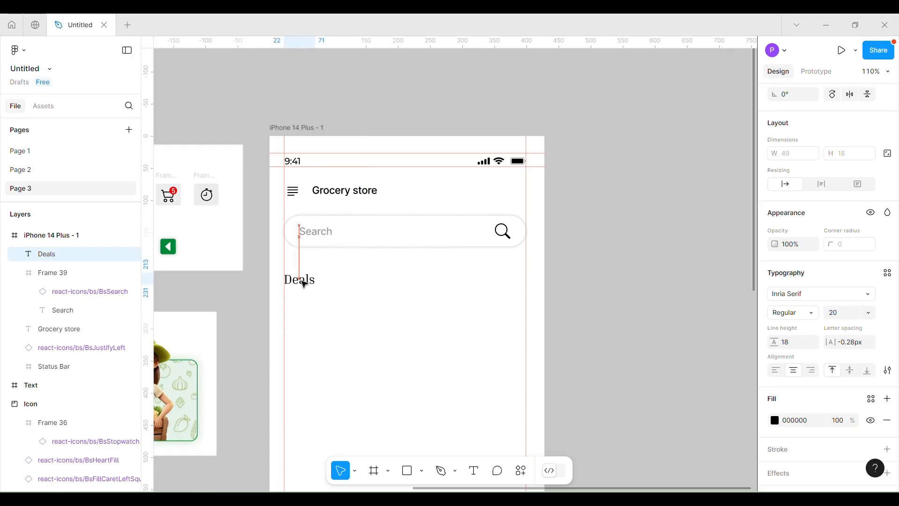
click(364, 295)
Move the Welcome banner under the Deals heading and place the FLAT 50% OFF banner beside it, outside the phone frame
scroll(444, 263, down, 6)
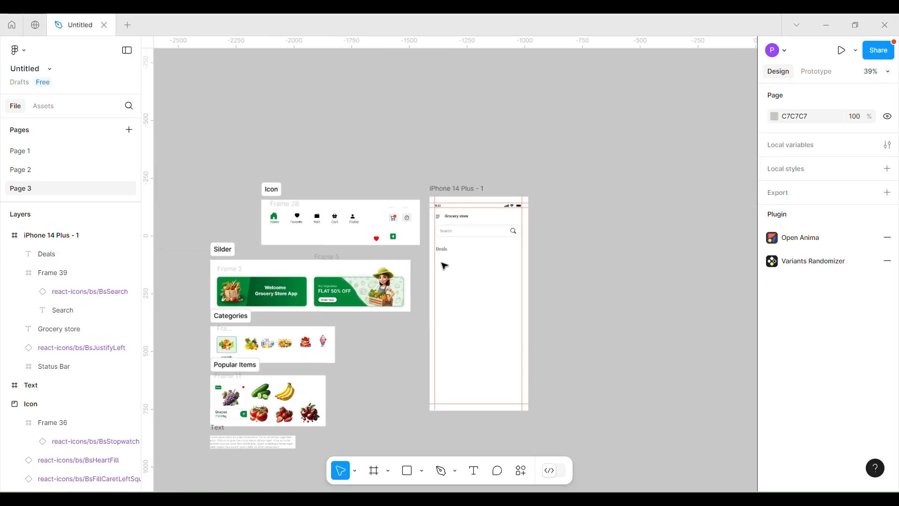
drag(242, 272, 461, 252)
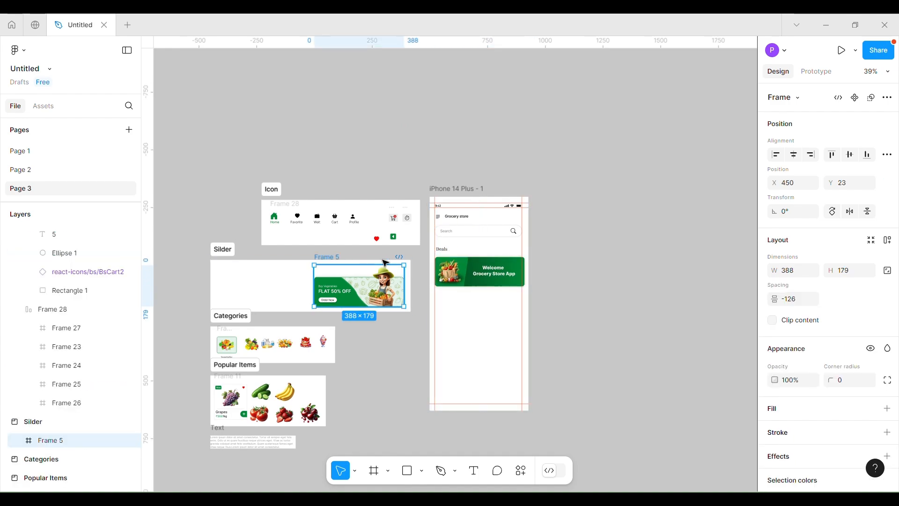
drag(327, 258, 545, 241)
scroll(545, 240, up, 8)
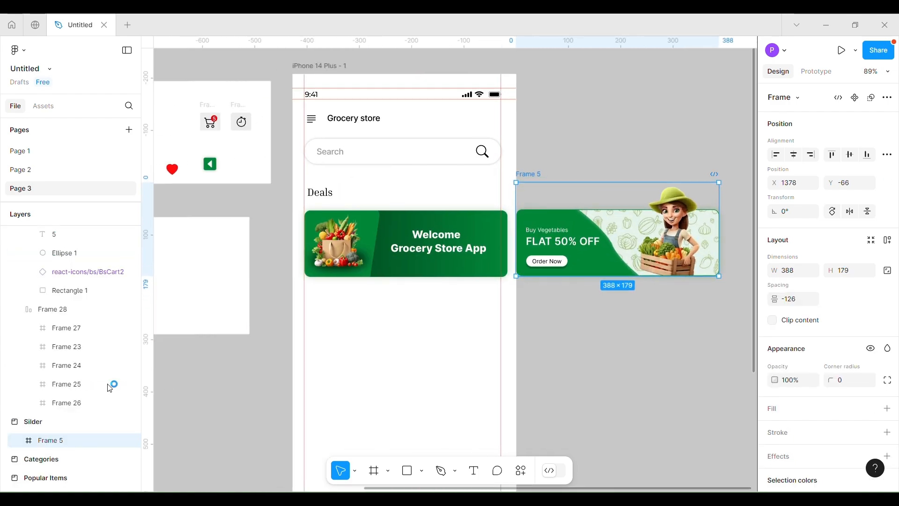
Nest the FLAT 50% OFF banner in the iPhone 14 Plus frame's layers and turn off Clip content for that frame
scroll(49, 371, up, 5)
scroll(49, 370, up, 5)
key(alt+l)
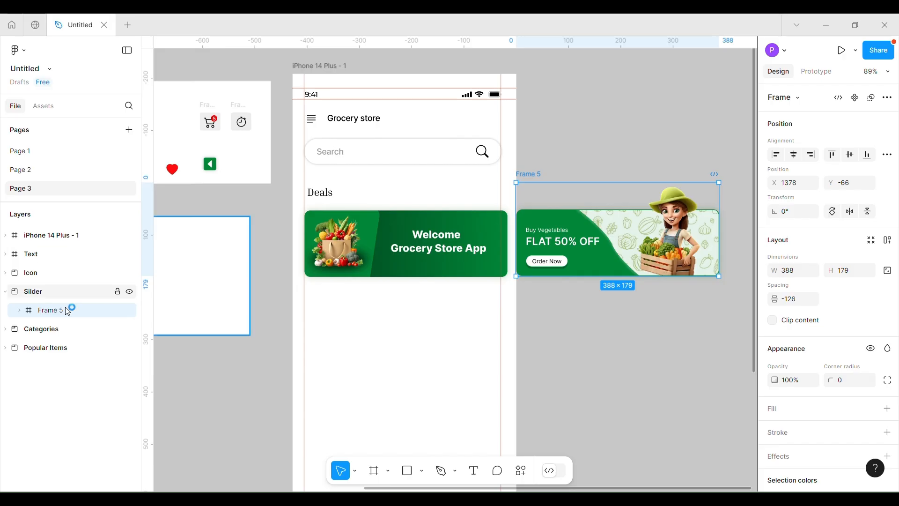
drag(62, 232, 62, 233)
key(Escape)
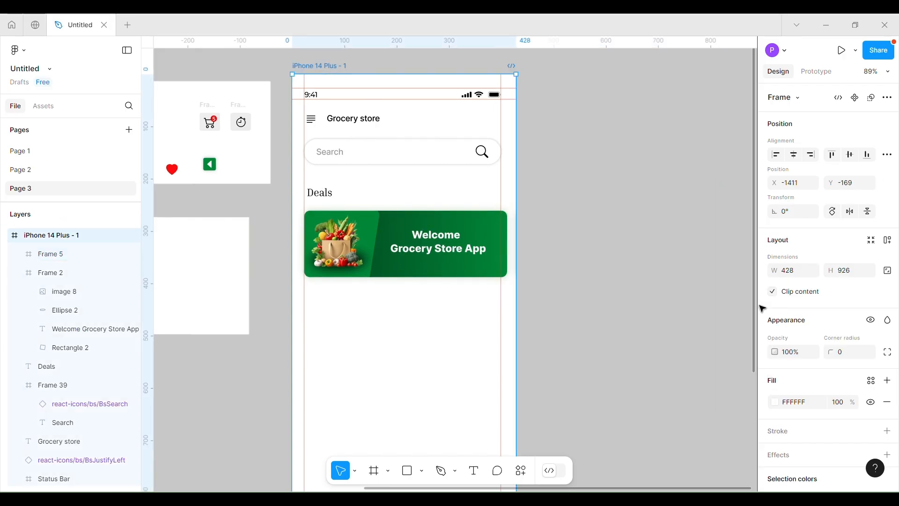
click(775, 297)
key(Escape)
Enclose the Welcome banner and the FLAT 50% OFF banner together in one new frame
click(575, 214)
shift+click(444, 262)
shift+click(323, 195)
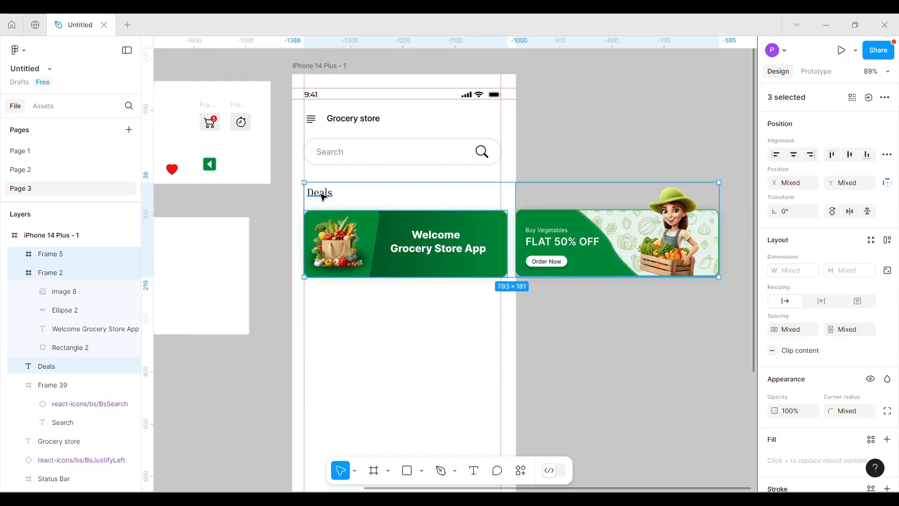
click(366, 295)
drag(366, 295, 583, 248)
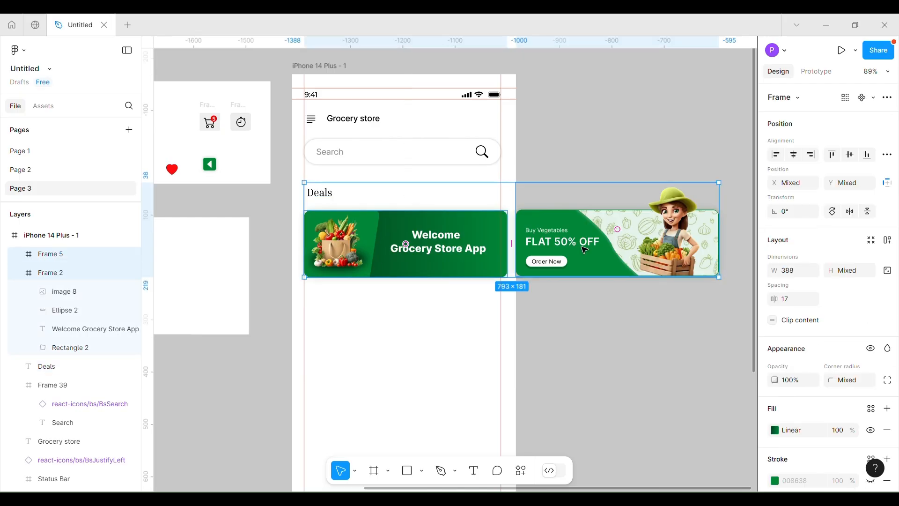
right_click(583, 248)
click(600, 311)
Narrow the banner frame to about 399 px wide with Clip content turned on, and move it slightly further below the Deals text
drag(718, 239, 516, 240)
click(773, 320)
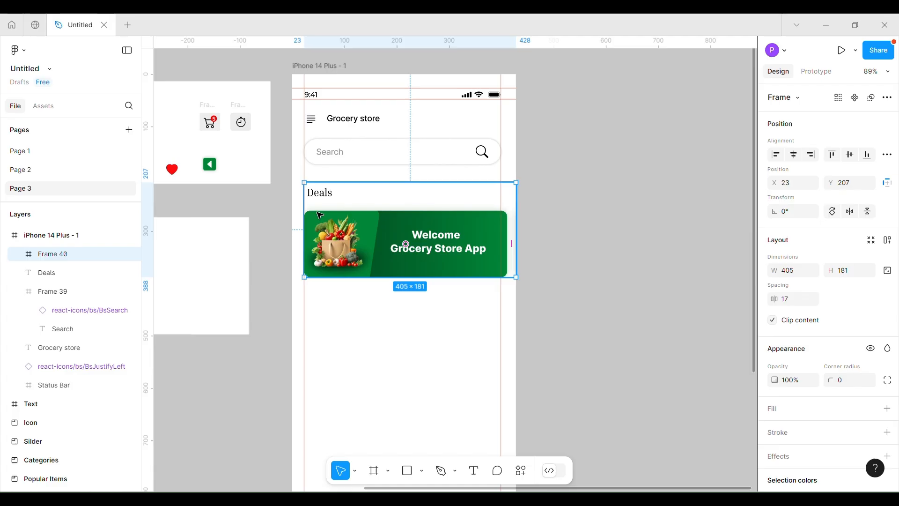
drag(305, 235, 292, 234)
drag(516, 219, 501, 213)
drag(391, 198, 404, 202)
Wrap the Deals text and the banner frame in one new frame
click(47, 273)
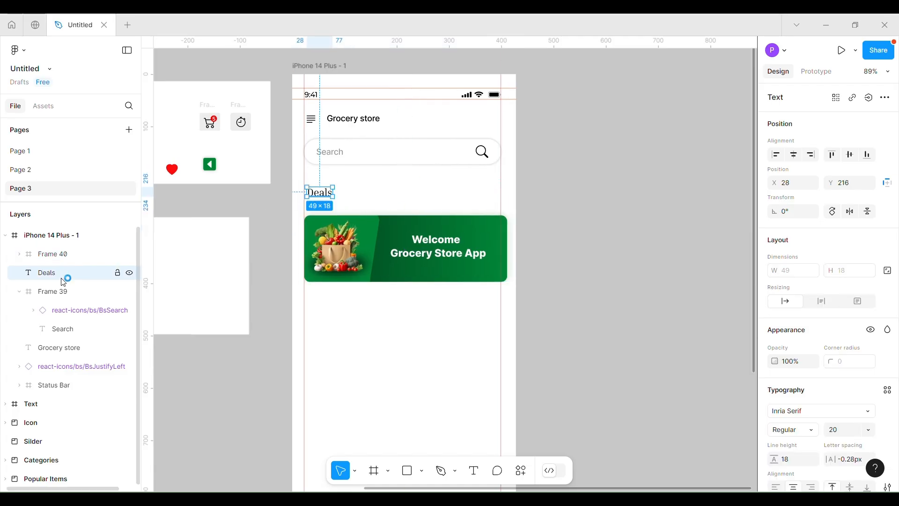
shift+click(64, 254)
right_click(63, 256)
click(84, 231)
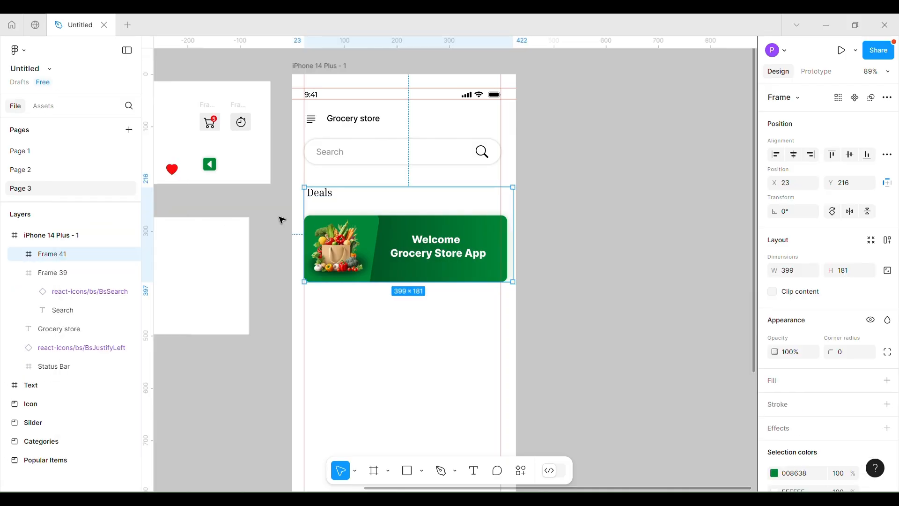
Lower the Deals text closer to the banner inside its frame and move the whole Deals frame to X 15, Y 187
scroll(301, 216, up, 3)
click(327, 191)
click(82, 289)
drag(329, 186, 330, 196)
drag(410, 251, 406, 235)
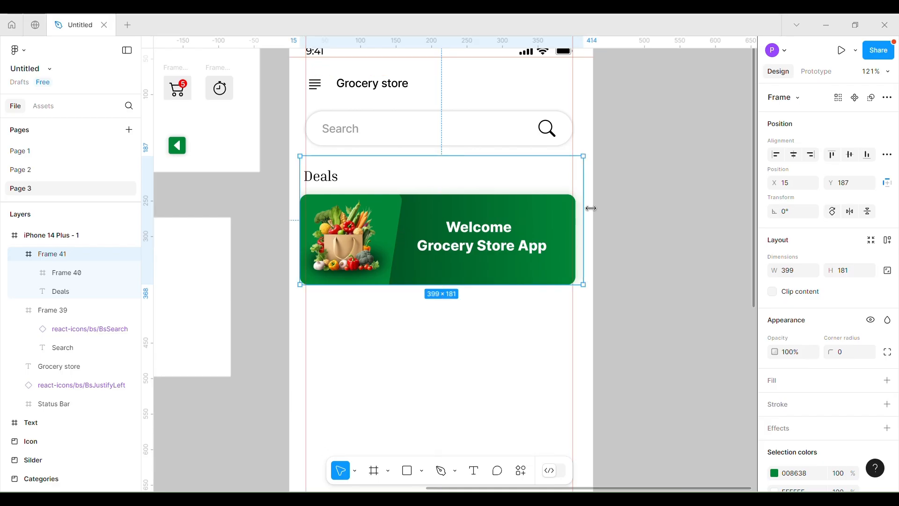
Move the vertical guides to the Welcome banner's side edges and stretch the search bar to span between them
drag(472, 227, 476, 225)
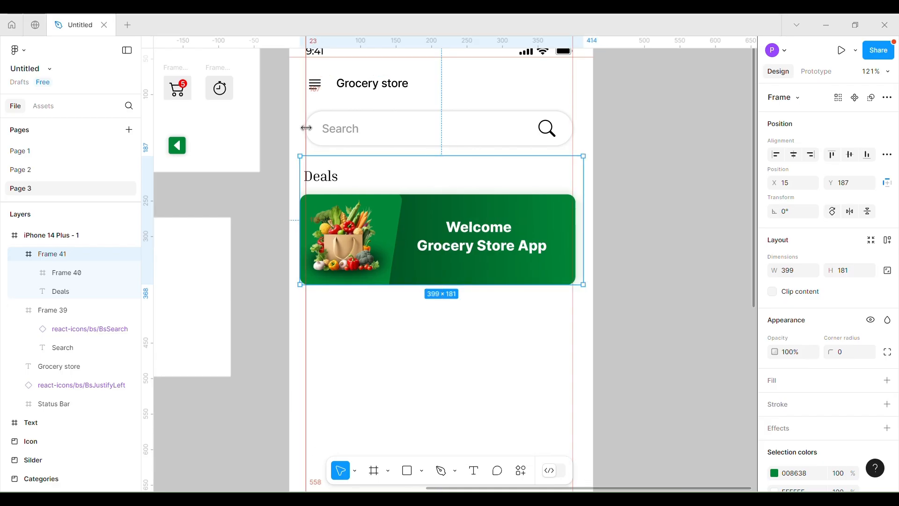
click(457, 134)
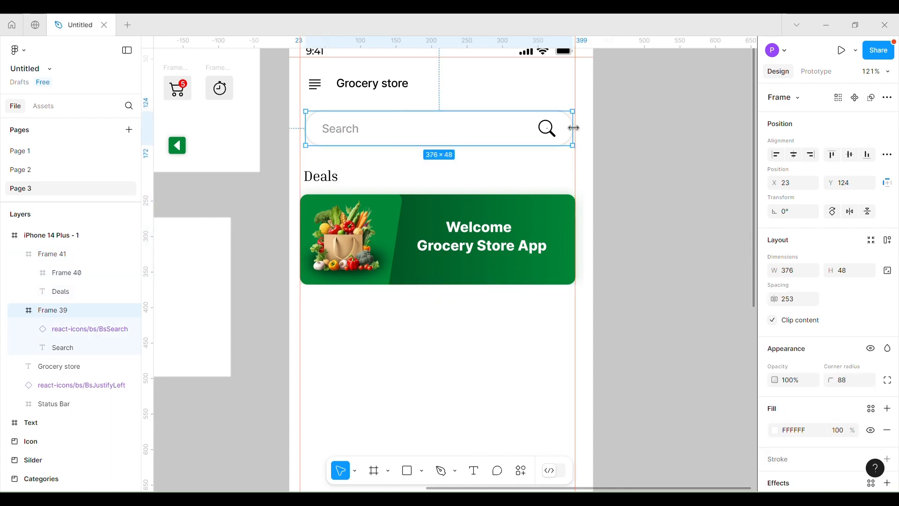
scroll(355, 131, up, 3)
Shift the menu icon and the "Grocery store" title over to the left guide
click(368, 136)
shift+click(310, 136)
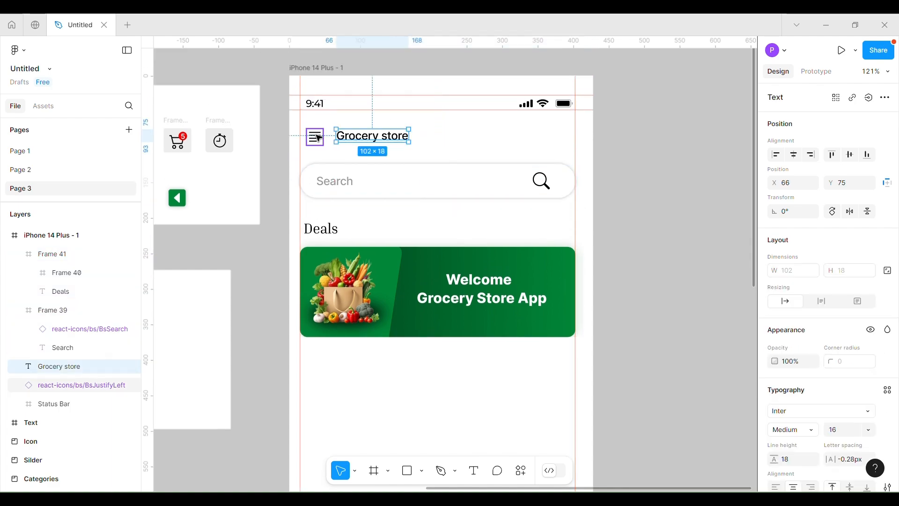
click(327, 118)
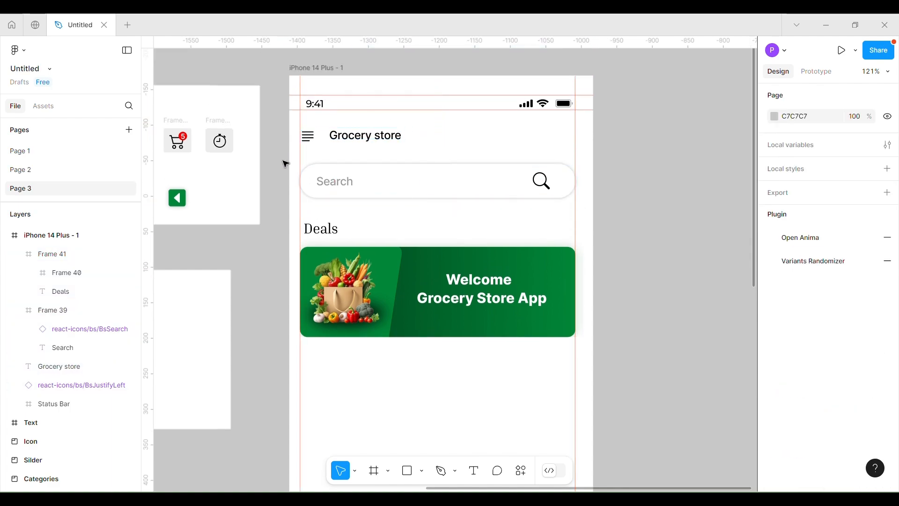
click(320, 107)
click(652, 216)
Delete the empty Silder section from the canvas
scroll(652, 217, down, 5)
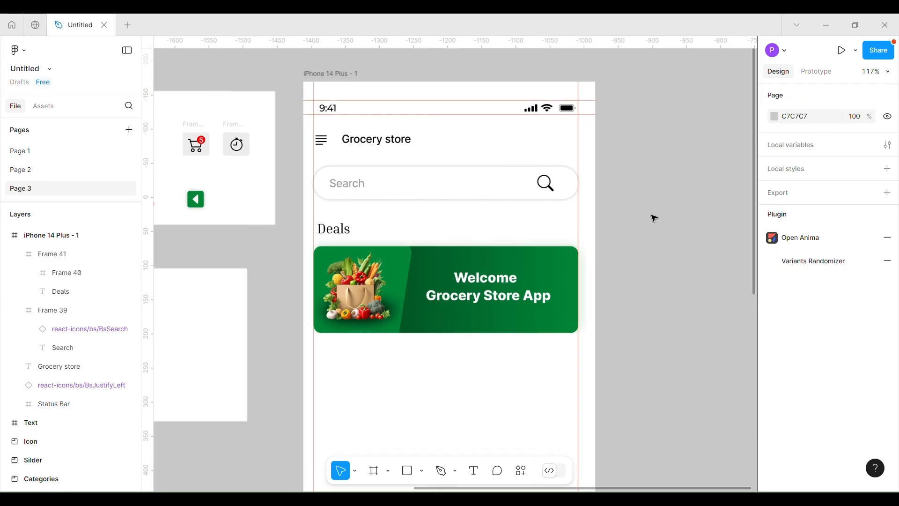
scroll(328, 267, down, 1)
click(182, 216)
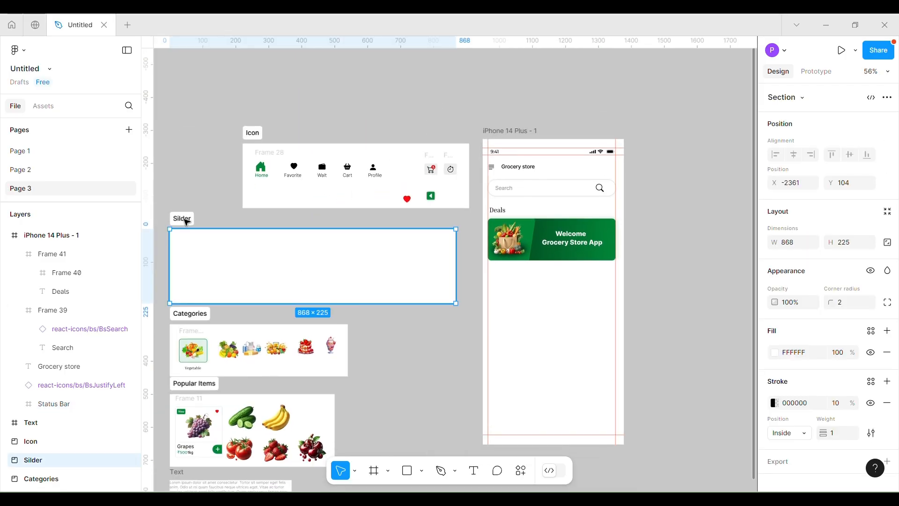
key(Delete)
Duplicate the Deals text below the Welcome banner, change the copy to "Categories" and align it to the left guide
scroll(224, 253, down, 1)
scroll(249, 292, down, 2)
double_click(550, 158)
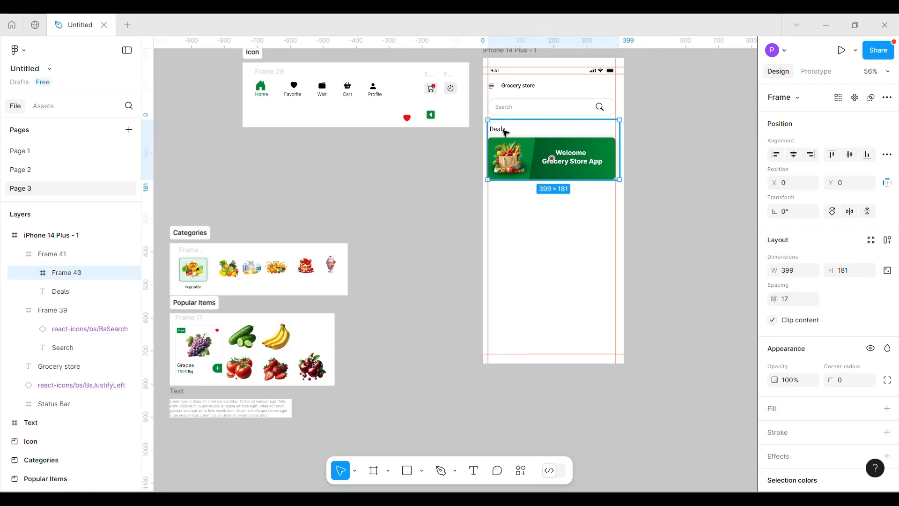
click(497, 129)
alt+drag(497, 130, 501, 190)
scroll(502, 190, up, 5)
double_click(500, 190)
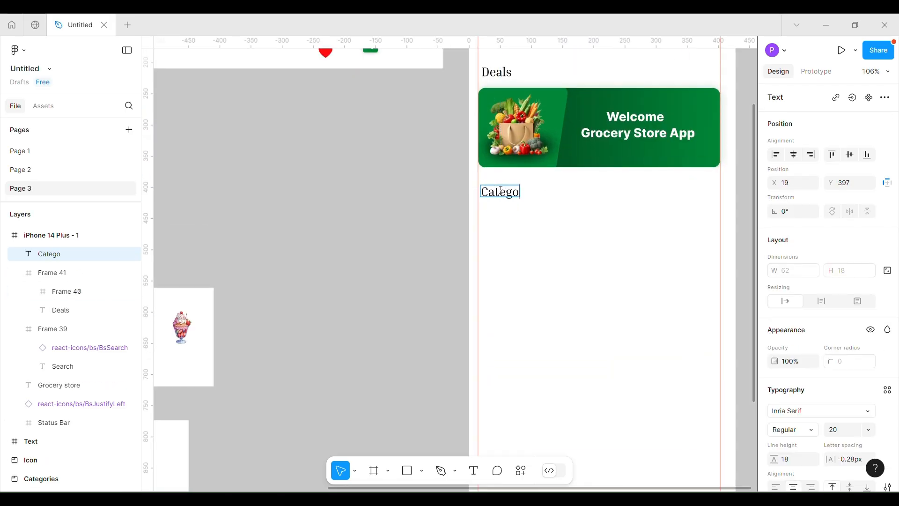
click(559, 194)
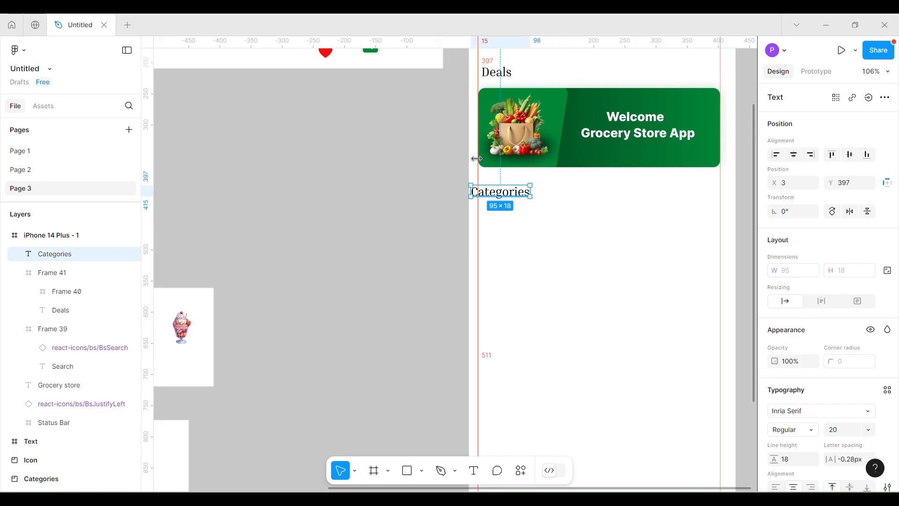
Duplicate the Categories heading to its lower right and change the copy's text to "See All"
drag(502, 190, 583, 227)
click(423, 253)
scroll(424, 253, down, 2)
click(492, 207)
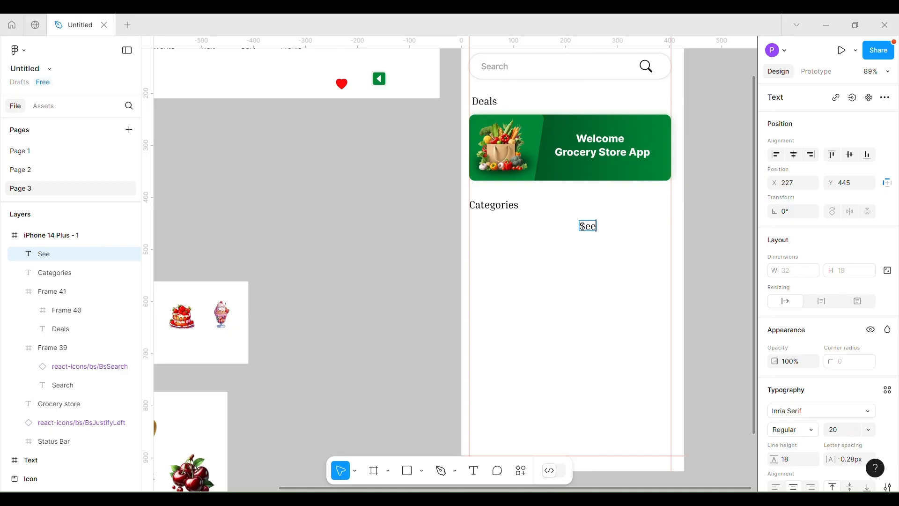
Set the "See All" text to Inria Serif at size 13
click(791, 412)
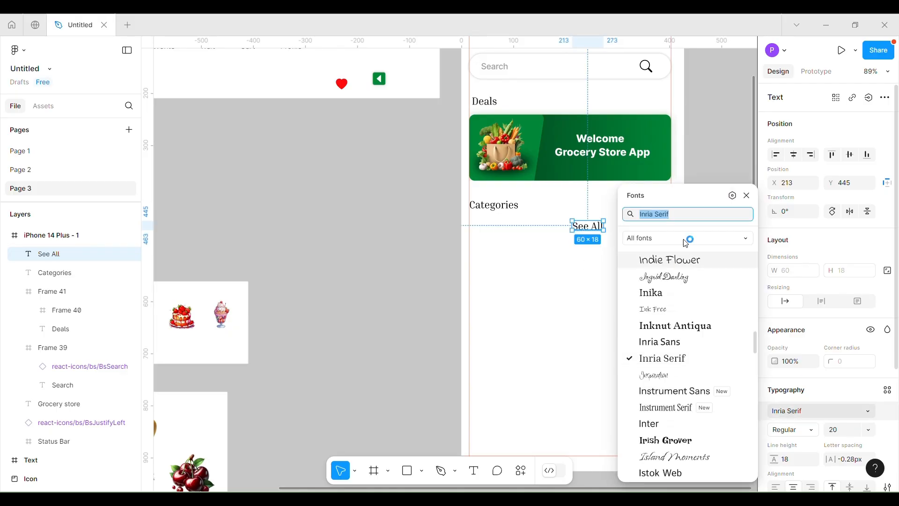
text(inria)
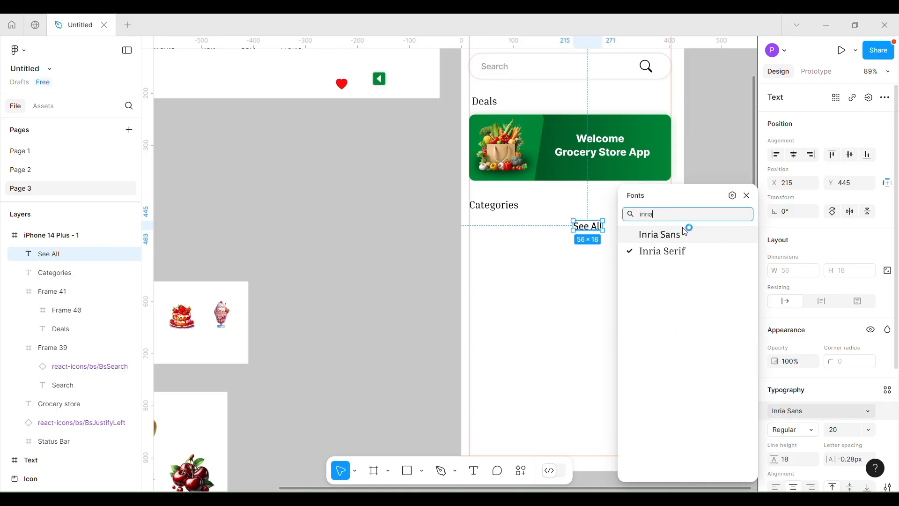
click(684, 251)
click(845, 430)
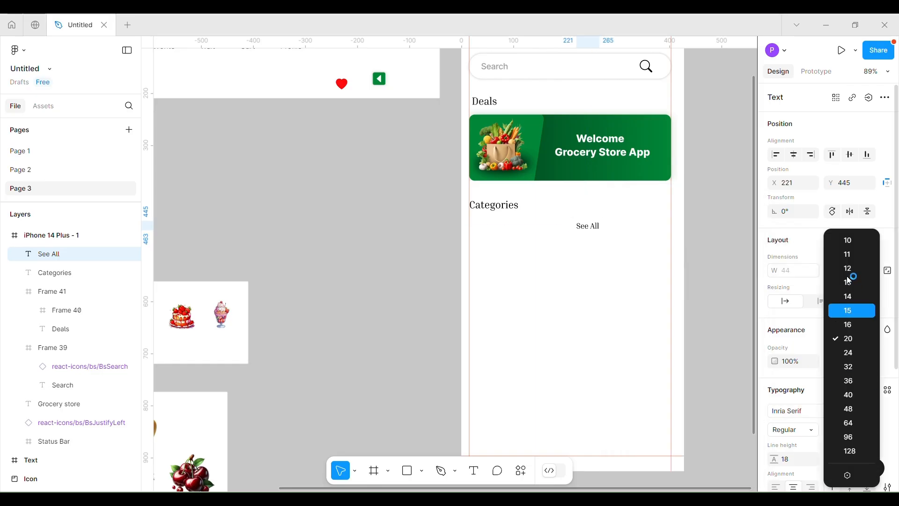
click(847, 281)
Colour the "See All" text 008638 and place it at the right guide, level with the Categories heading
scroll(836, 354, down, 3)
click(775, 420)
text(008638)
click(747, 161)
drag(593, 229, 660, 210)
click(417, 289)
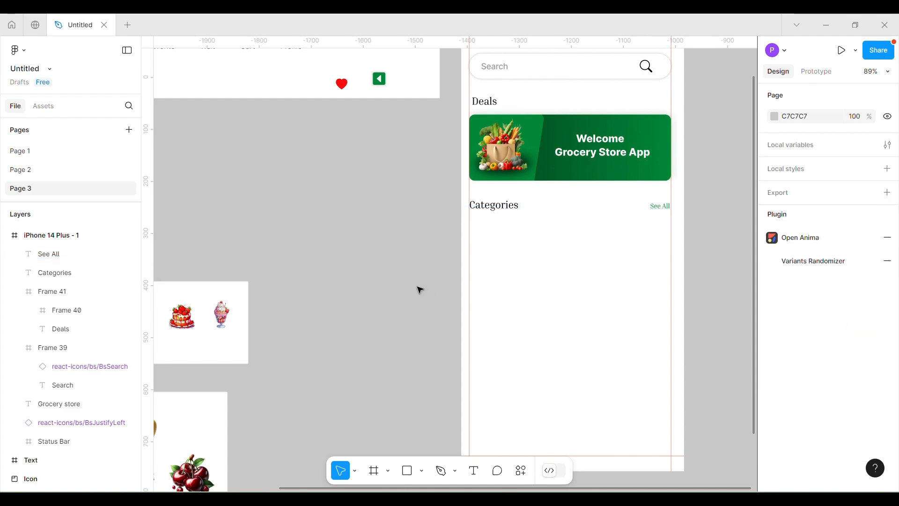
Move the Categories section, Popular Items section and Text frame together up to just below the Icon section
scroll(416, 290, down, 3)
drag(381, 303, 474, 271)
click(211, 241)
shift+click(212, 321)
shift+click(198, 418)
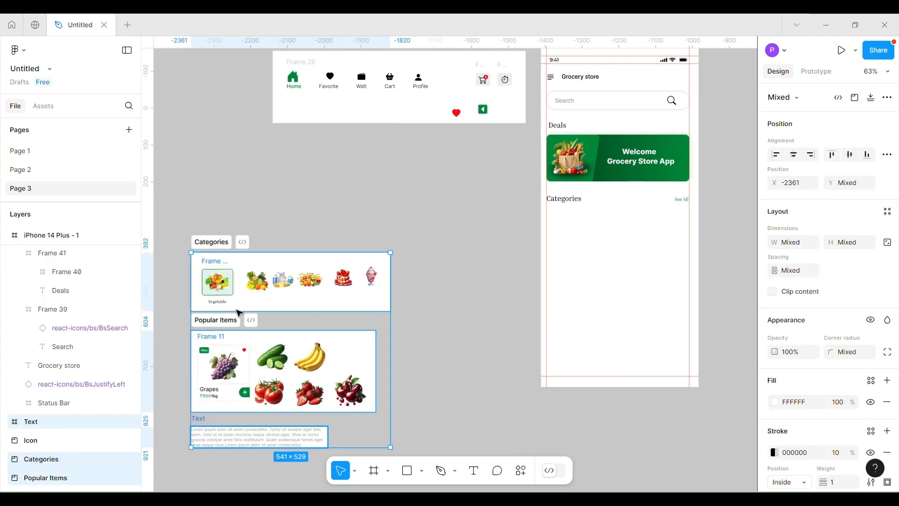
drag(236, 287, 372, 174)
drag(610, 252, 484, 263)
key(Escape)
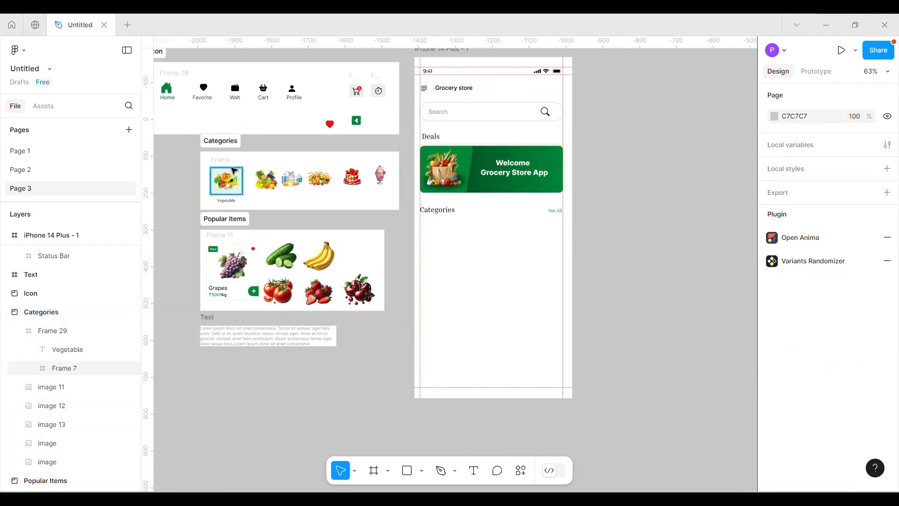
Move the Vegetable card under the phone's Categories heading at the left guide, and the five remaining category images below it
click(226, 182)
drag(226, 183, 431, 217)
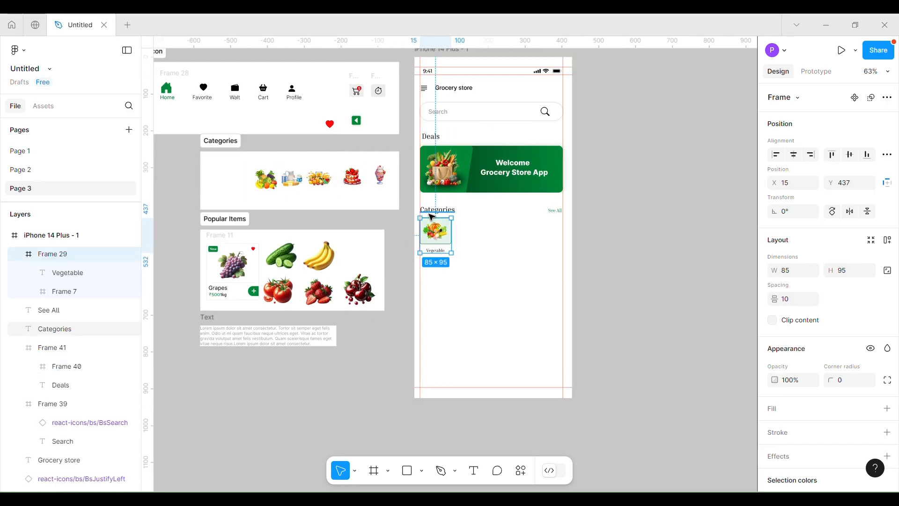
drag(248, 162, 524, 272)
scroll(617, 221, up, 5)
Duplicate the Vegetable card beside the original and replace the copy's picture with the mixed fruit image
click(317, 233)
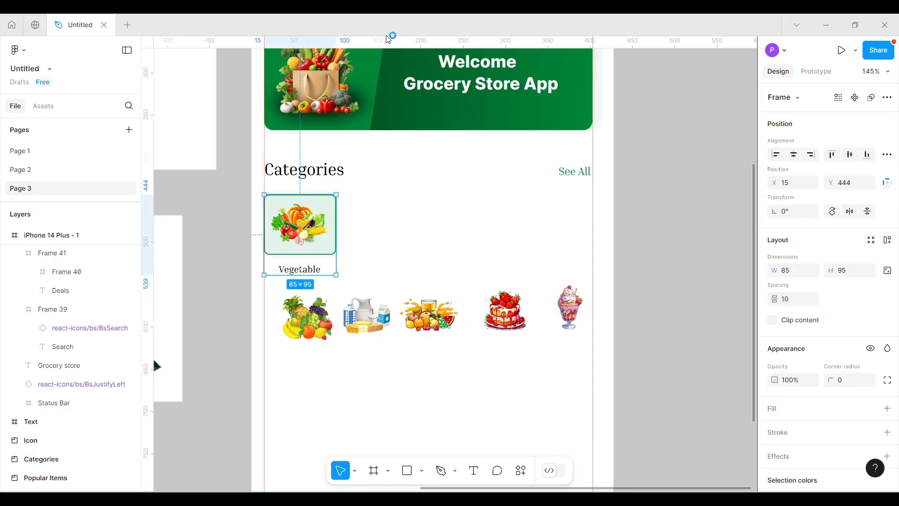
drag(308, 234, 388, 234)
ctrl+click(389, 234)
key(Delete)
click(307, 317)
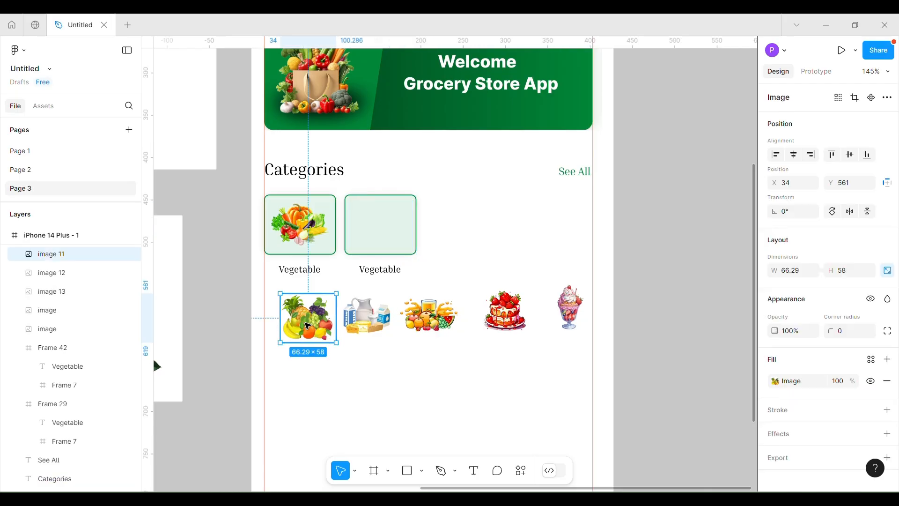
drag(307, 317, 376, 233)
Change the second category card's label to "Fruit"
double_click(380, 270)
text(F)
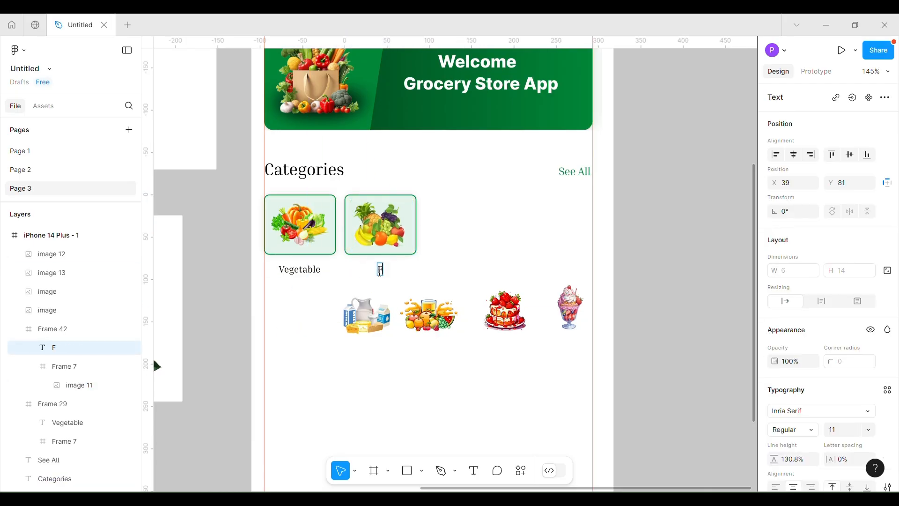
text(ruit)
key(Escape)
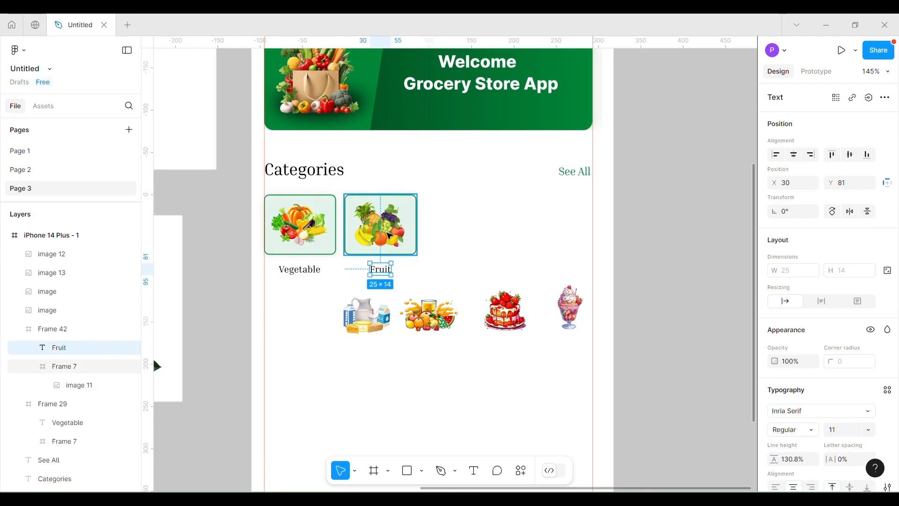
key(Escape)
Duplicate the Fruit card as a third card in the row and replace its picture with the dairy image
click(369, 236)
drag(369, 235, 439, 241)
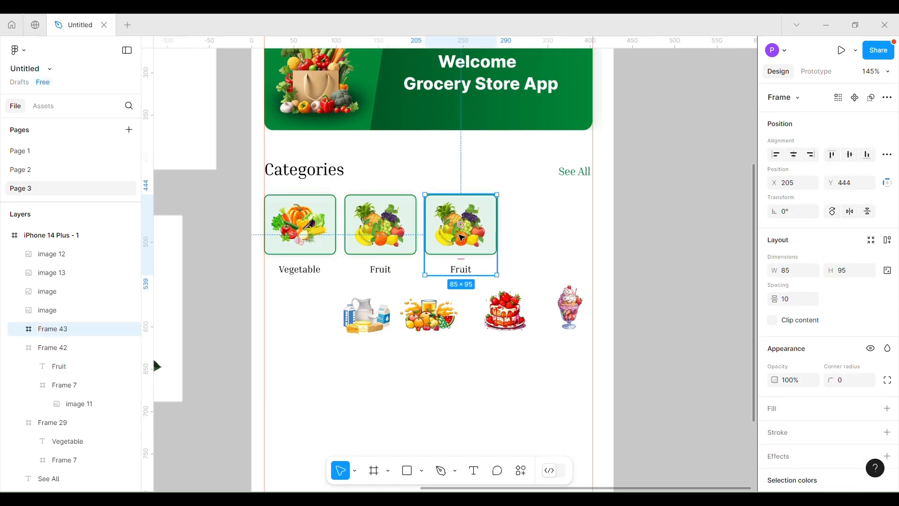
double_click(461, 236)
double_click(468, 236)
key(Delete)
click(356, 320)
drag(355, 320, 460, 223)
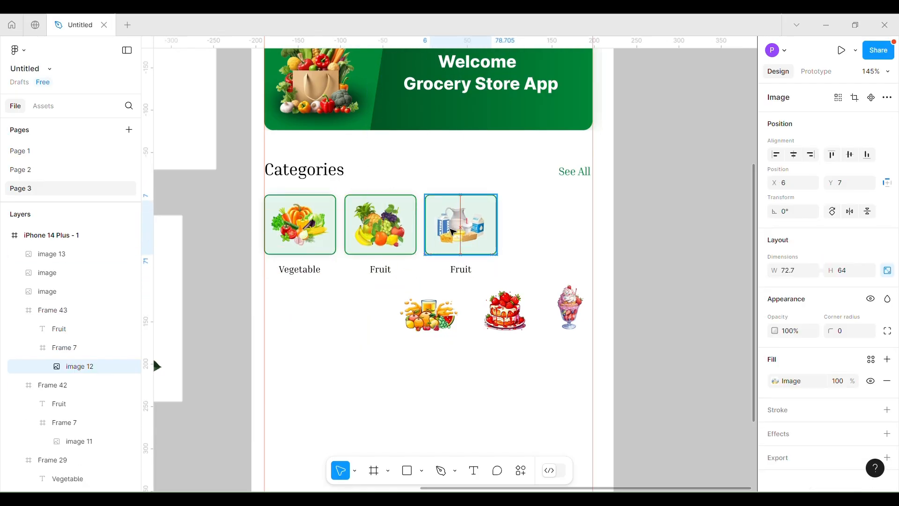
Change the third category card's label to "Milk Product"
double_click(460, 269)
text(Milk)
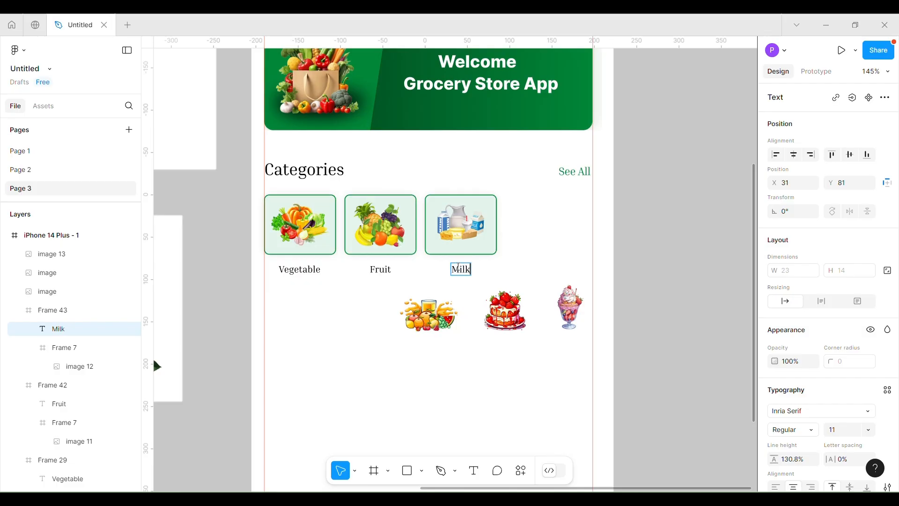
text( Prodcu)
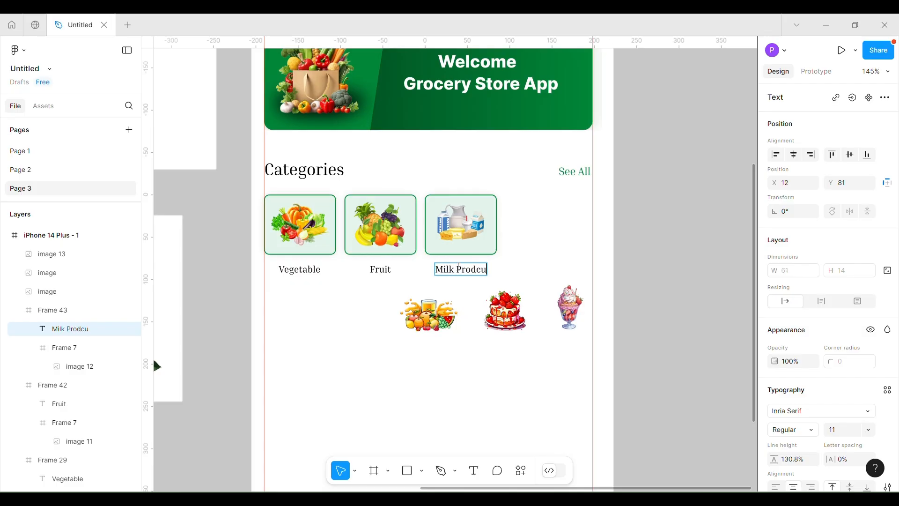
key(Escape)
key(Escape)
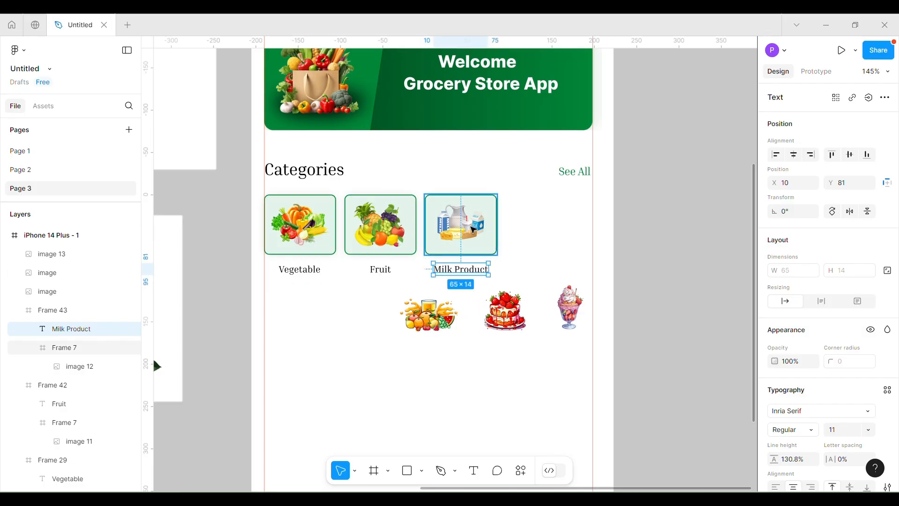
Duplicate the Milk Product card as a fourth card, replace its picture with the juice image and label it "Drink"
drag(448, 233, 530, 234)
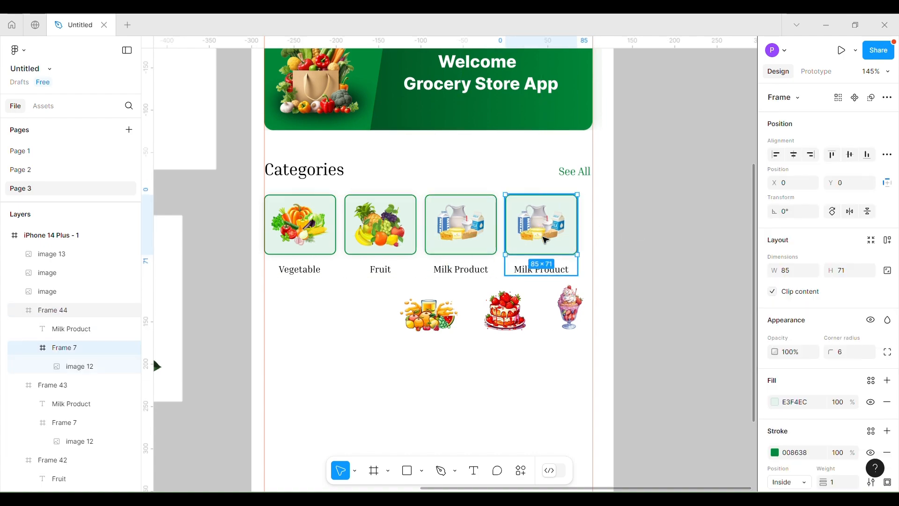
double_click(538, 227)
key(Delete)
click(426, 313)
drag(426, 313, 538, 224)
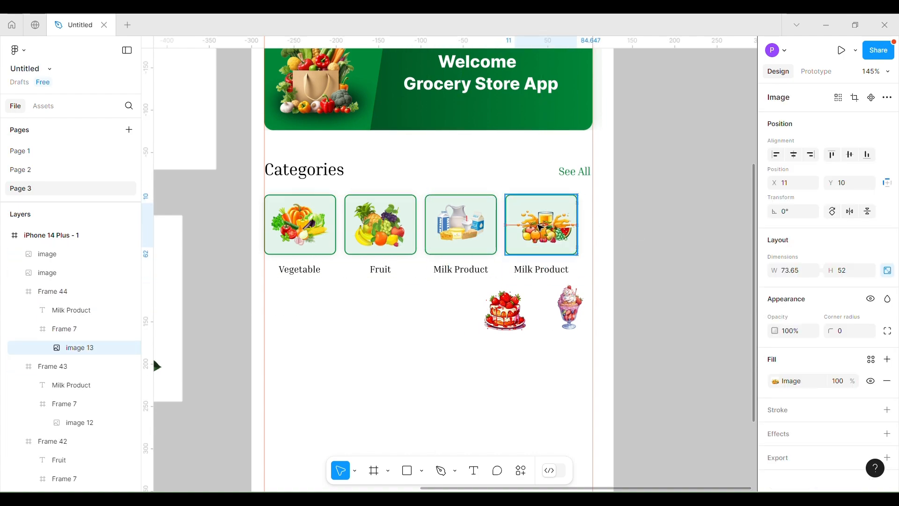
double_click(541, 269)
text(Drink)
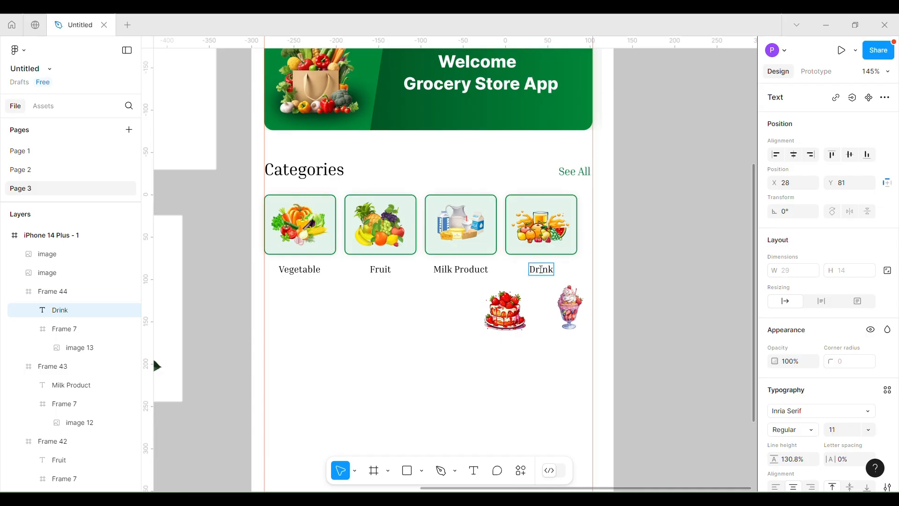
Set the spacing between the four category cards to 16
click(698, 312)
click(646, 223)
drag(644, 201, 609, 206)
click(507, 236)
shift+click(448, 249)
shift+click(351, 244)
shift+click(281, 243)
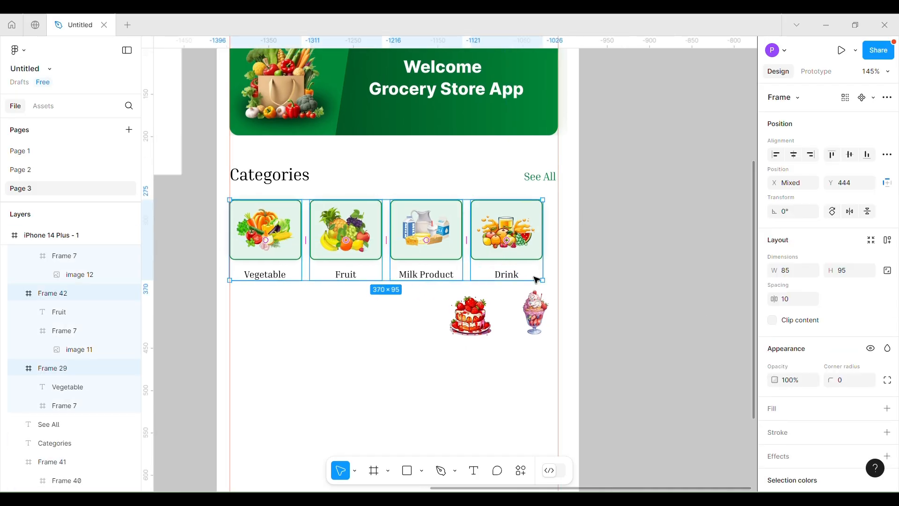
click(791, 300)
text(15)
key(Return)
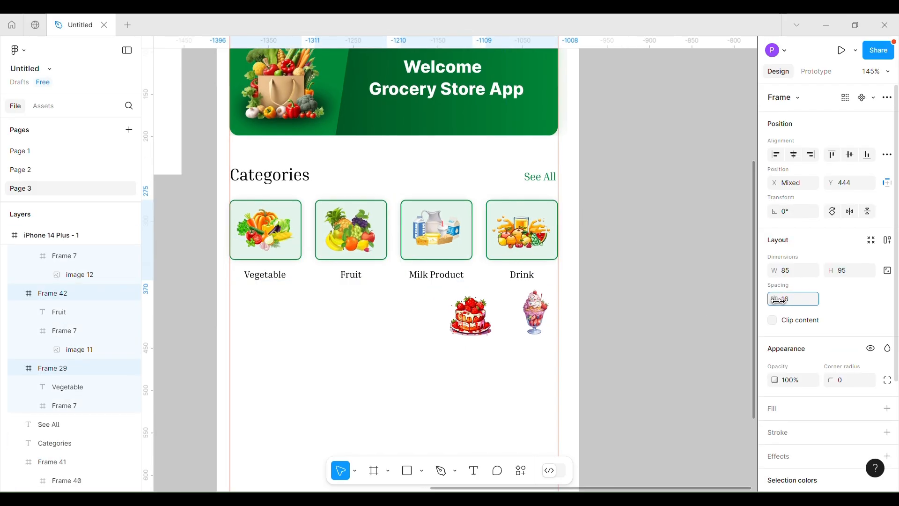
click(721, 337)
Duplicate the Drink card as a fifth card continuing the category row past the phone frame's edge
click(535, 239)
scroll(535, 239, up, 5)
click(535, 240)
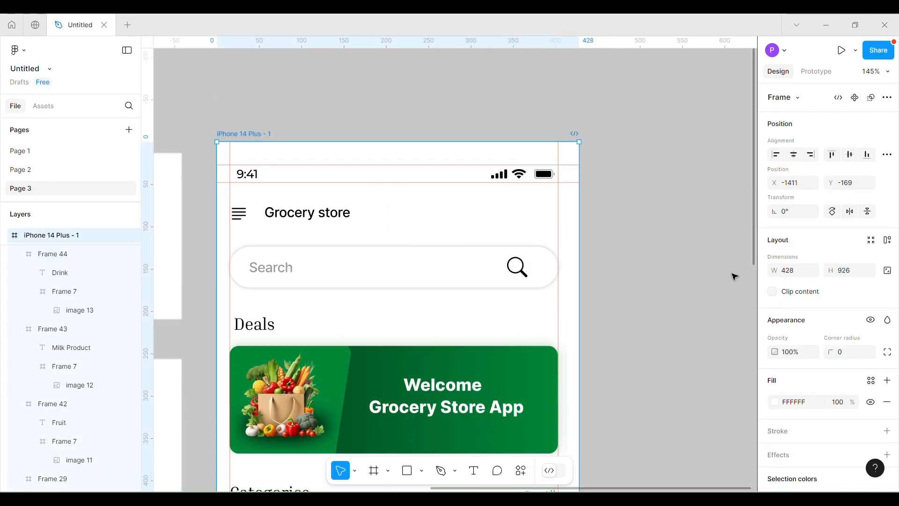
scroll(706, 299, down, 5)
click(493, 136)
alt+drag(505, 151, 598, 149)
drag(81, 256, 81, 255)
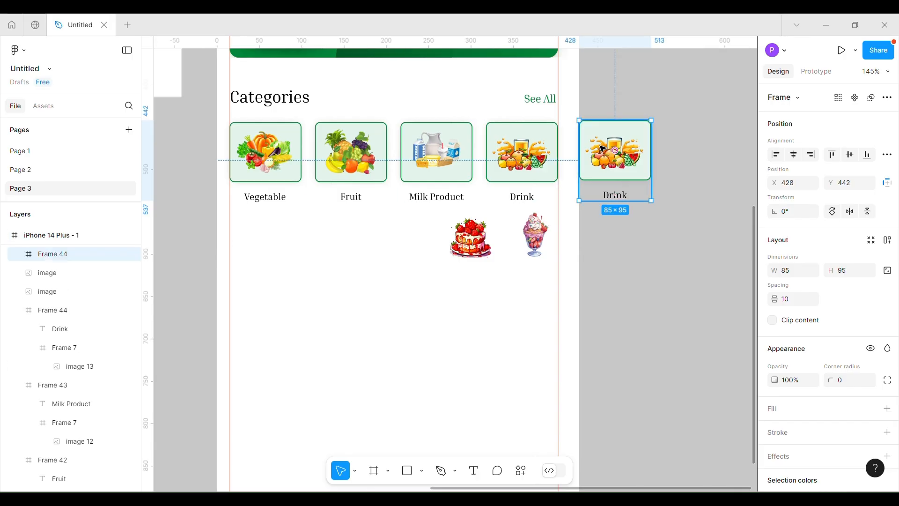
drag(606, 144, 599, 146)
Replace the fifth category card's juice picture with the cake image and label the card "Cake"
double_click(623, 151)
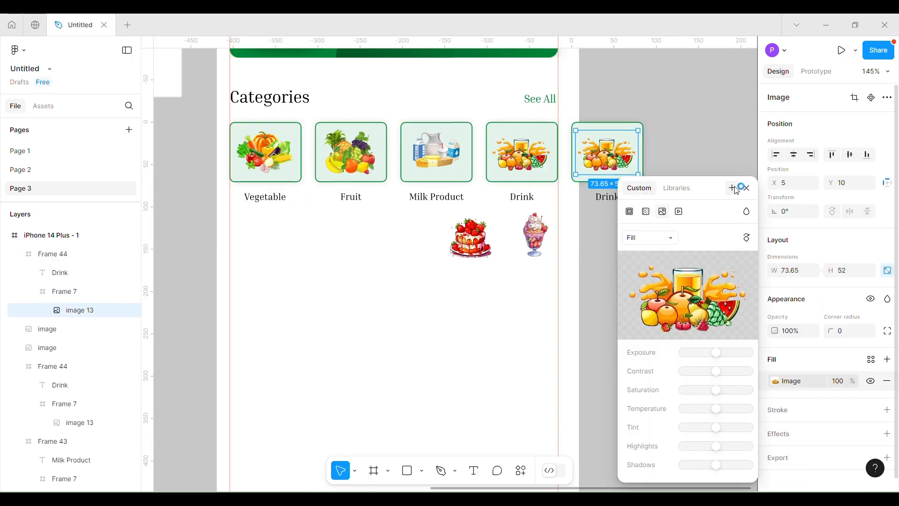
key(Escape)
key(Delete)
drag(477, 229, 670, 162)
double_click(607, 197)
text(Cake)
click(630, 263)
Duplicate the Cake card as a sixth card at the end of the category row
click(648, 136)
click(591, 158)
drag(79, 236, 79, 262)
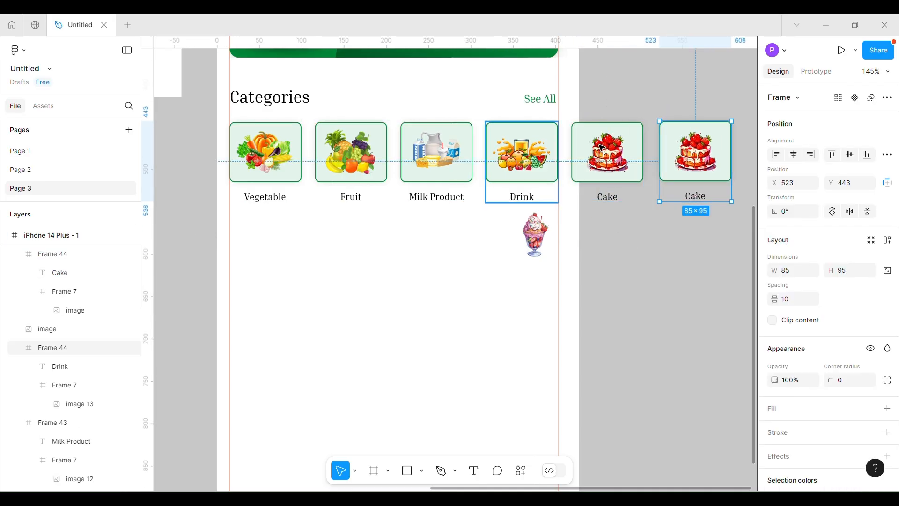
drag(684, 164, 682, 164)
Replace the sixth category card's cake picture with the sundae image and label the card "Ice-cream"
double_click(693, 152)
click(693, 150)
key(Delete)
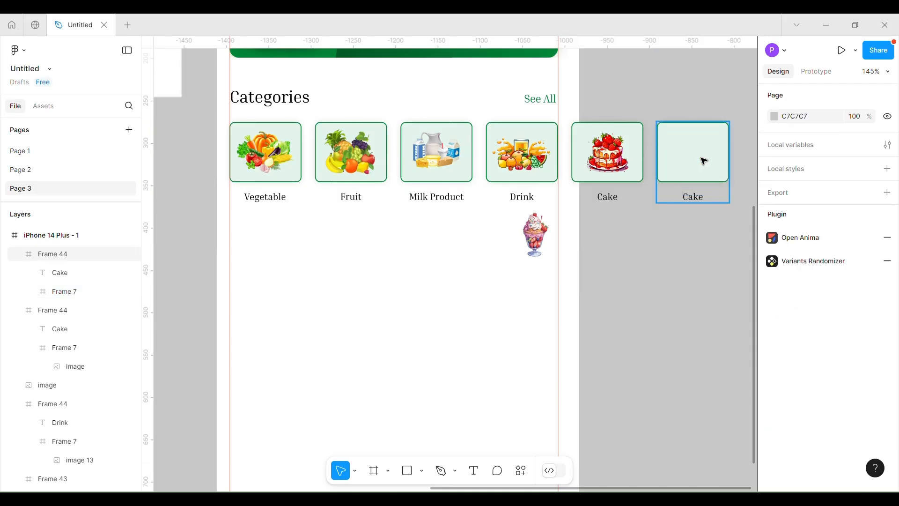
click(535, 234)
drag(535, 234, 691, 165)
double_click(698, 204)
text(Ice-cream)
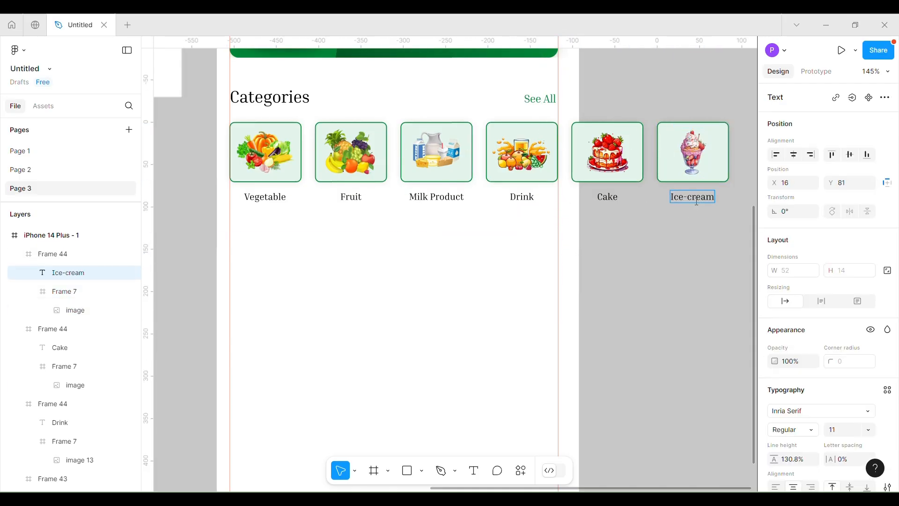
click(693, 247)
Wrap the six category cards in one frame and narrow it to 388 wide, ending after the Drink card
scroll(498, 140, up, 1)
click(266, 164)
shift+click(351, 164)
shift+click(437, 164)
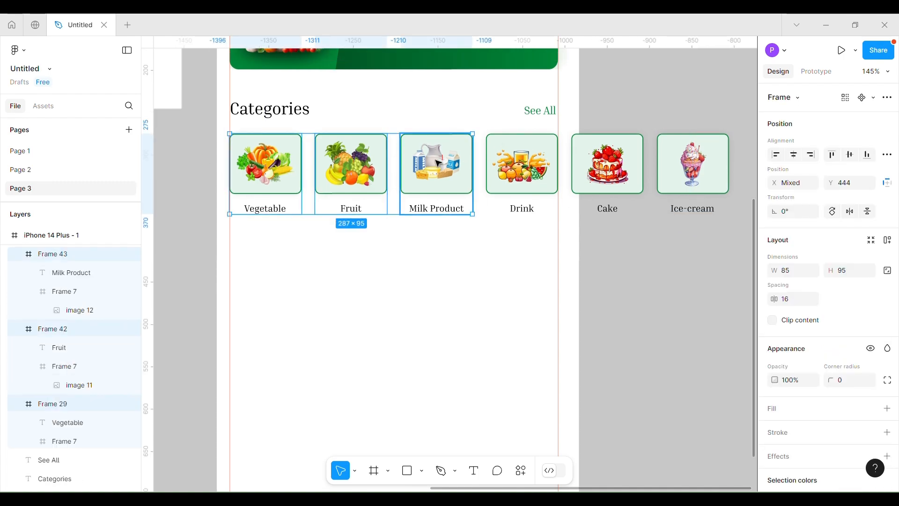
shift+click(522, 164)
shift+click(607, 164)
shift+click(678, 171)
right_click(613, 162)
click(646, 232)
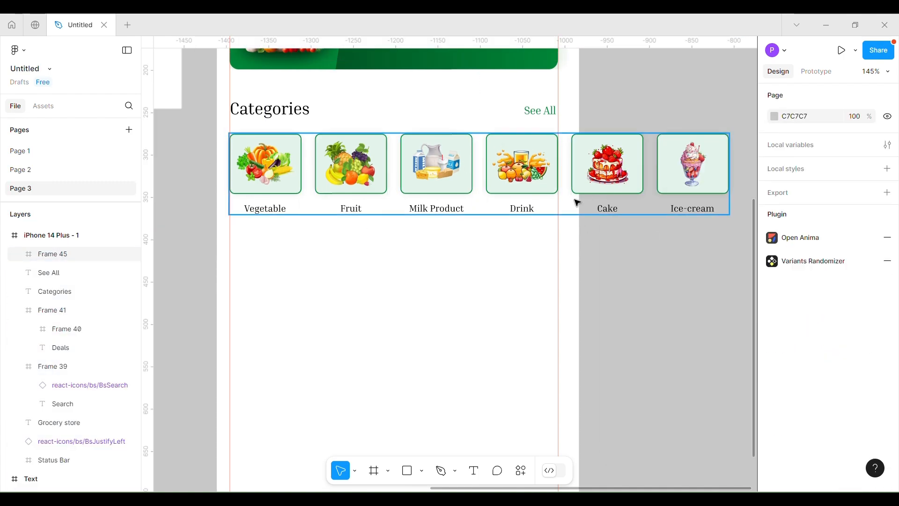
drag(729, 173, 566, 166)
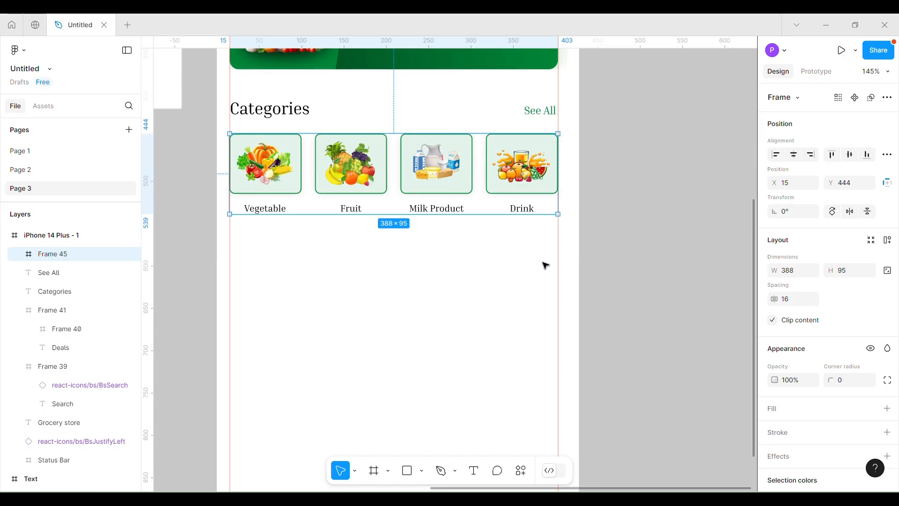
Set the scroll overflow behavior of the category row frame for the prototype
scroll(544, 262, up, 3)
click(816, 71)
click(843, 159)
click(829, 171)
Examine the Deals banner's nested frames, their layout and their prototype scroll behavior
scroll(494, 159, up, 3)
click(495, 159)
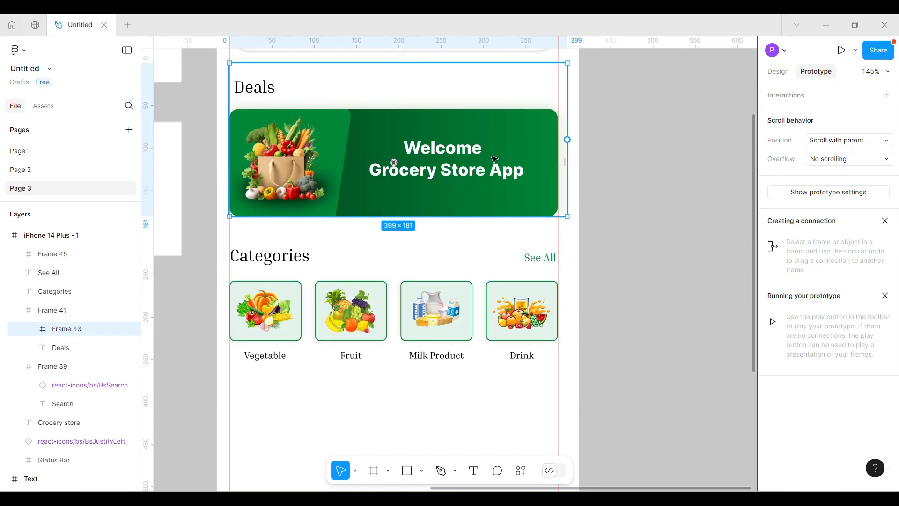
click(783, 71)
click(501, 167)
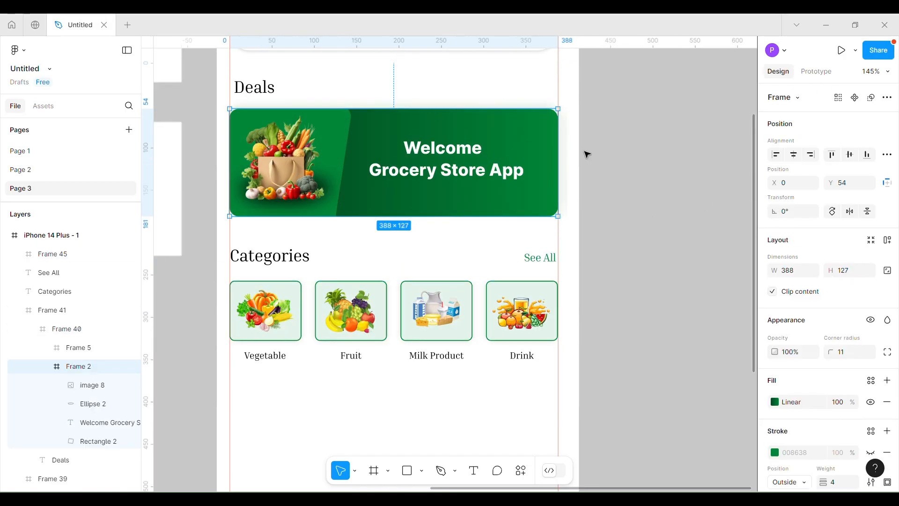
click(498, 133)
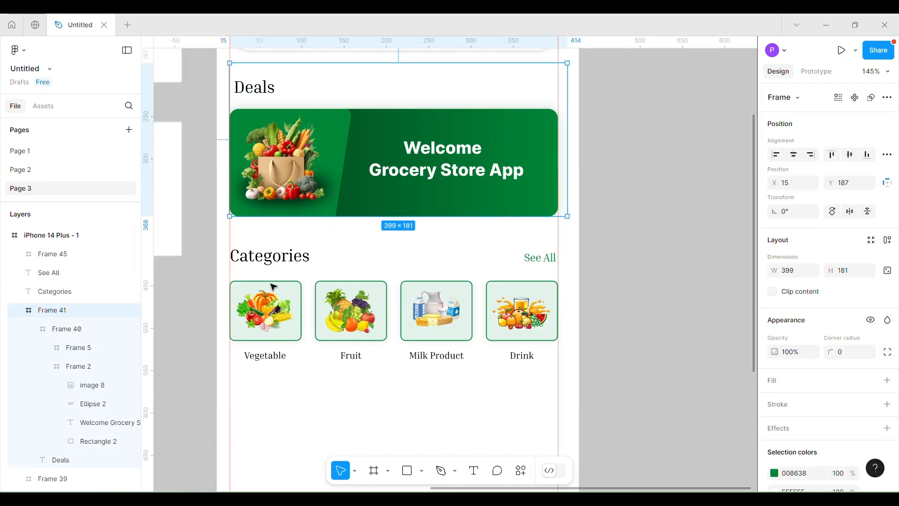
click(32, 328)
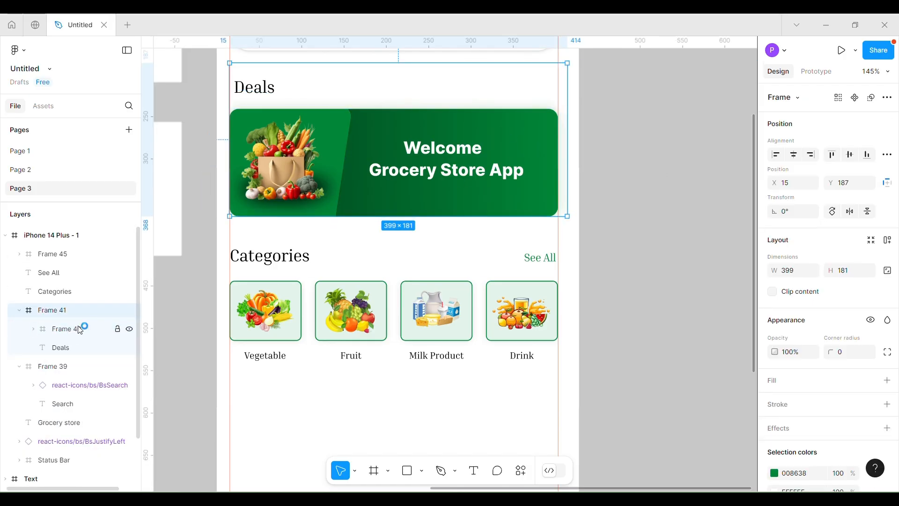
click(80, 330)
click(33, 328)
click(33, 328)
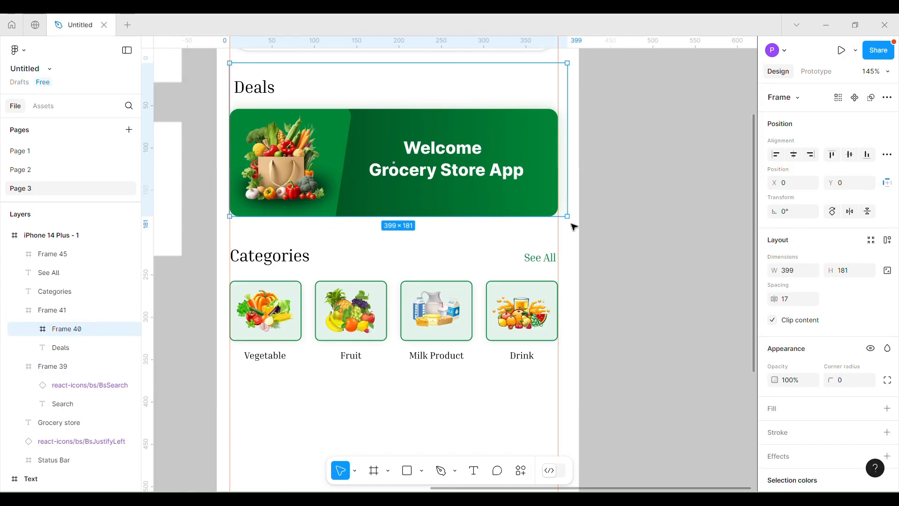
click(820, 74)
click(674, 203)
Duplicate the Categories heading and its See All link below the category row
scroll(579, 280, down, 4)
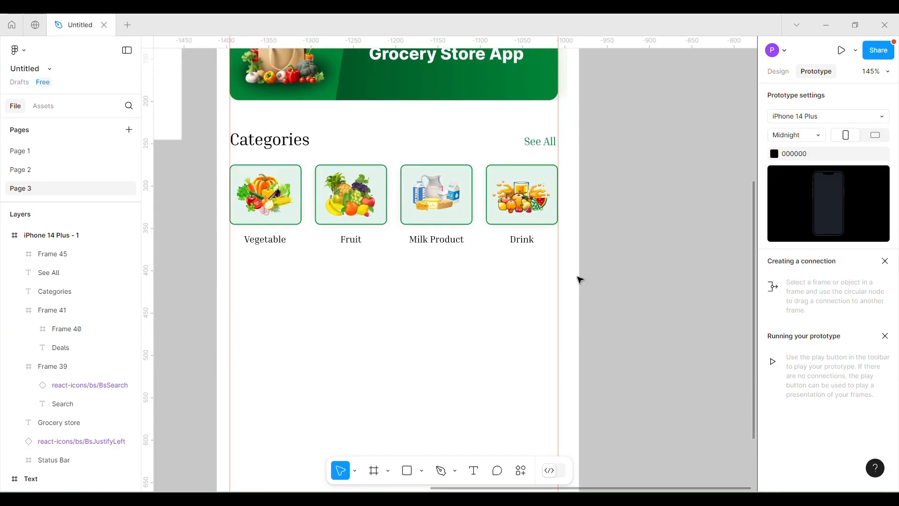
scroll(580, 280, down, 1)
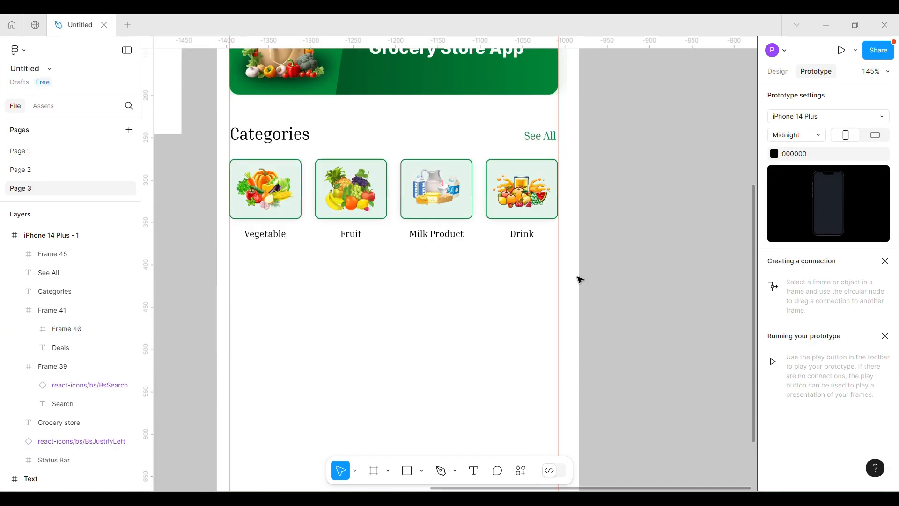
scroll(593, 266, down, 5)
click(453, 203)
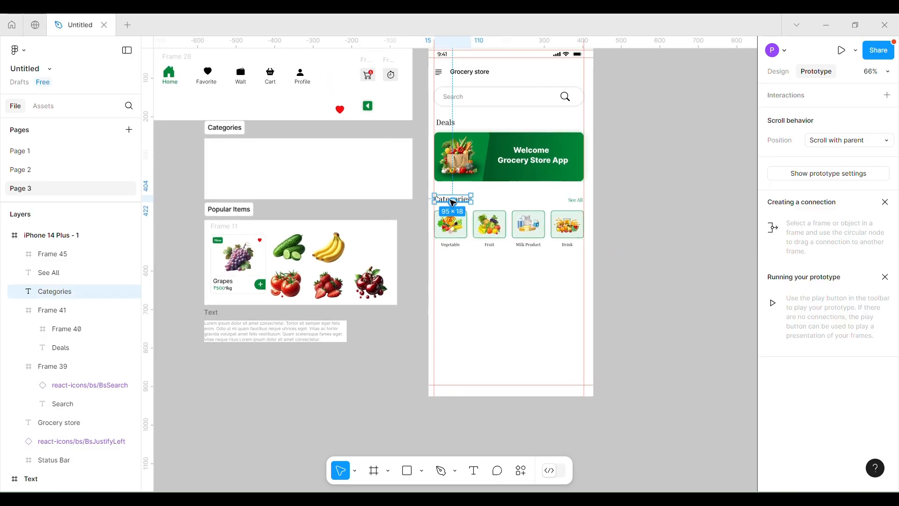
click(791, 71)
shift+click(576, 200)
drag(575, 200, 570, 269)
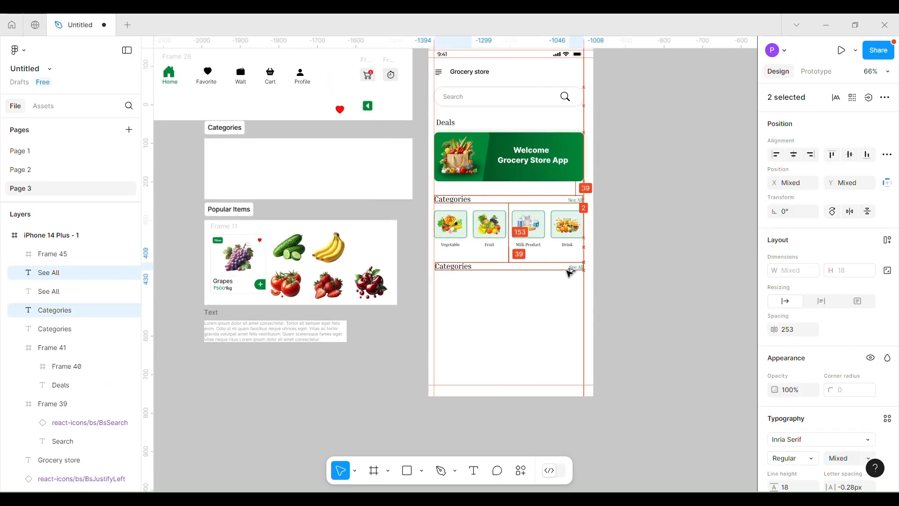
scroll(341, 255, up, 5)
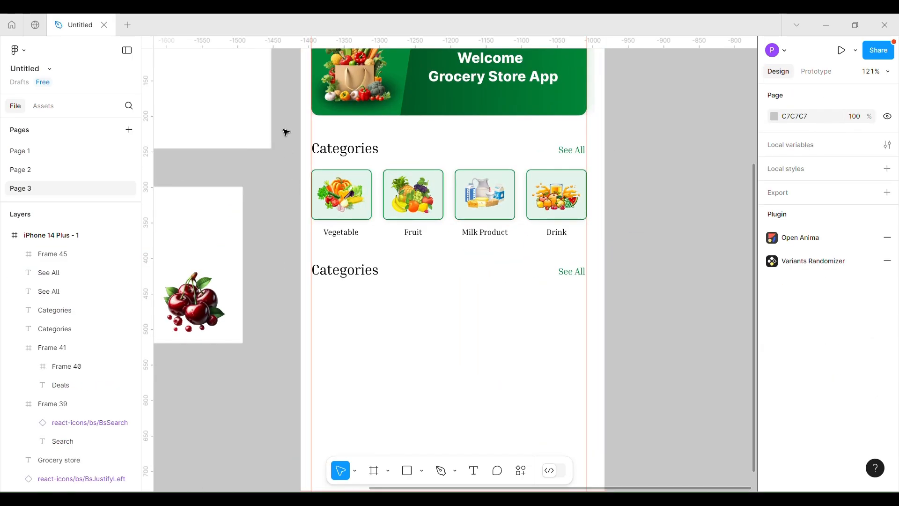
Wrap the upper Categories heading, its See All link and the card row in one frame
drag(283, 130, 594, 251)
right_click(518, 230)
click(543, 231)
click(673, 235)
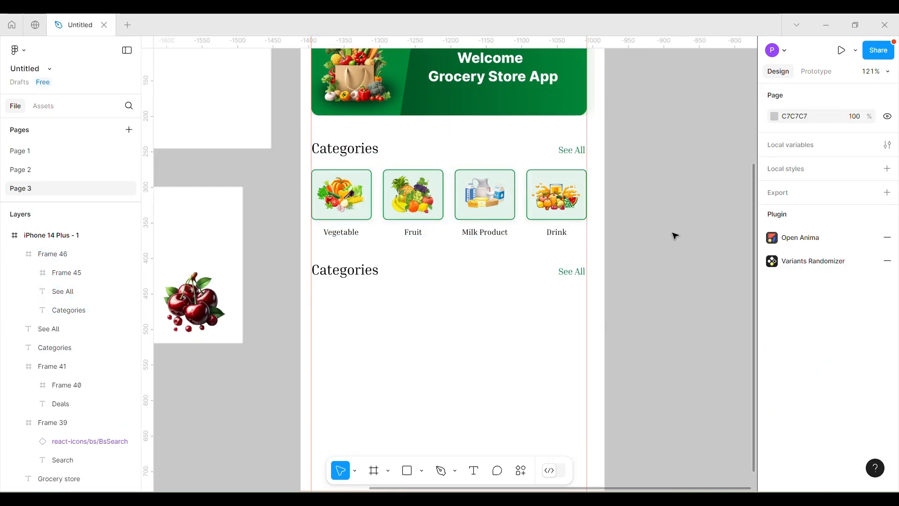
Change the copied heading to "Popular Items" and move it to the phone screen's left margin
scroll(675, 235, down, 3)
click(467, 264)
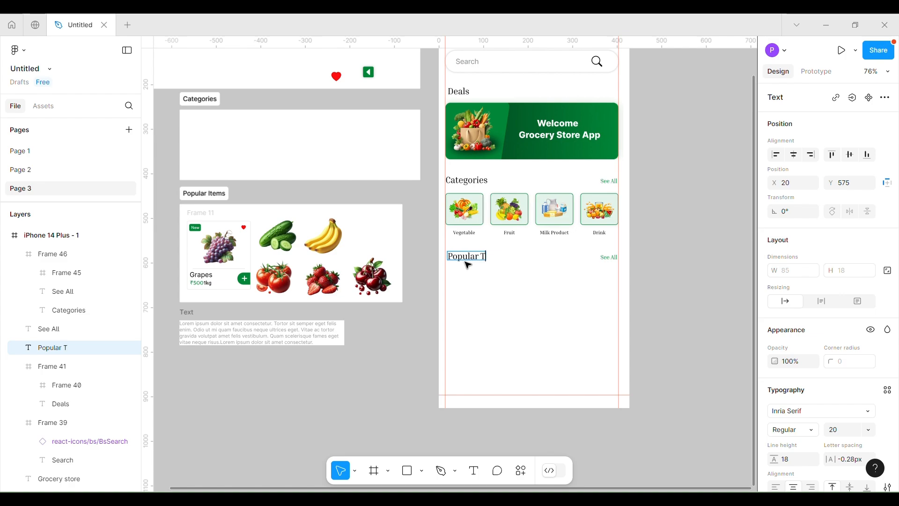
key(Escape)
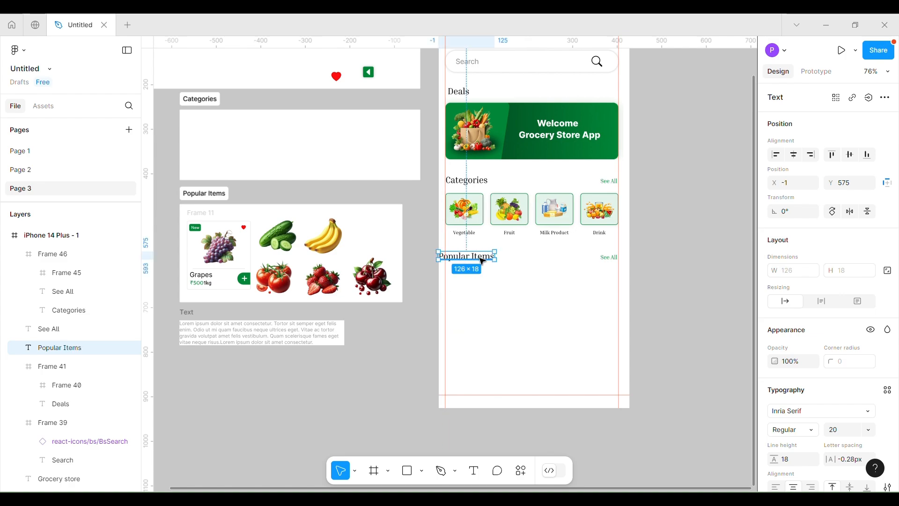
key(Escape)
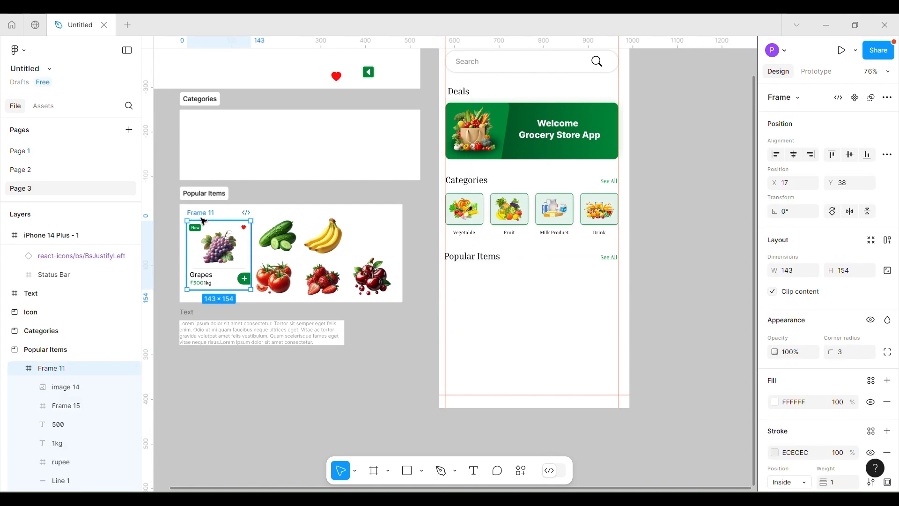
Place the Grapes card under the Popular Items heading and move the five loose produce images onto the canvas beside the phone frame
drag(196, 216, 452, 262)
click(323, 236)
shift+click(277, 236)
shift+click(274, 278)
shift+click(381, 281)
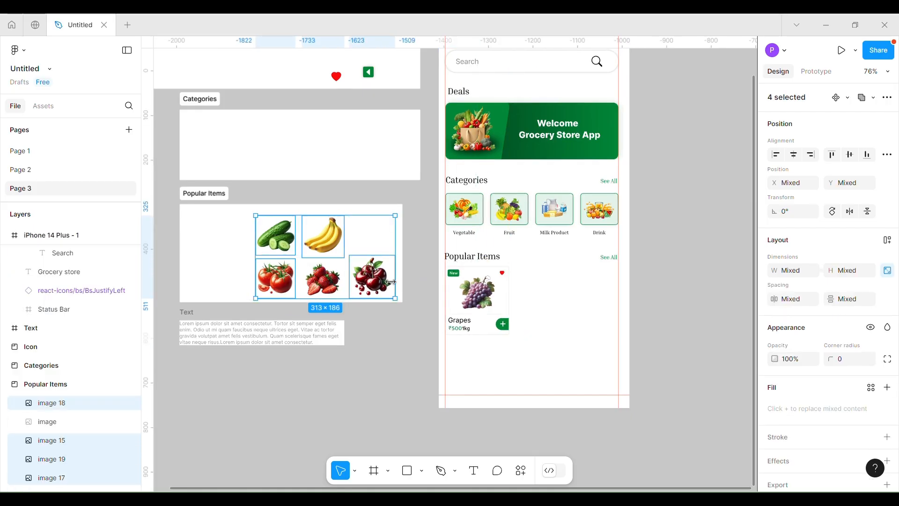
drag(305, 250, 410, 307)
click(654, 210)
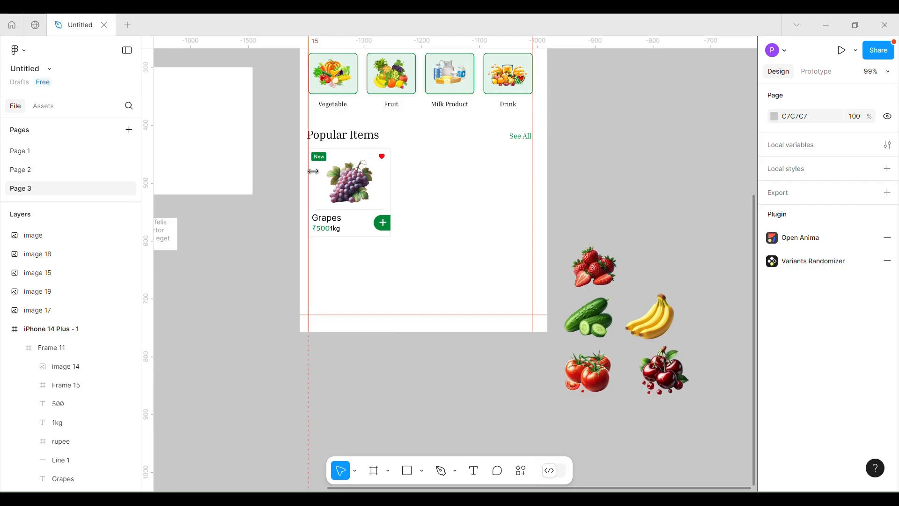
Duplicate the Grapes card as a second Popular Items card and replace its picture with the tomato image
drag(315, 174, 415, 179)
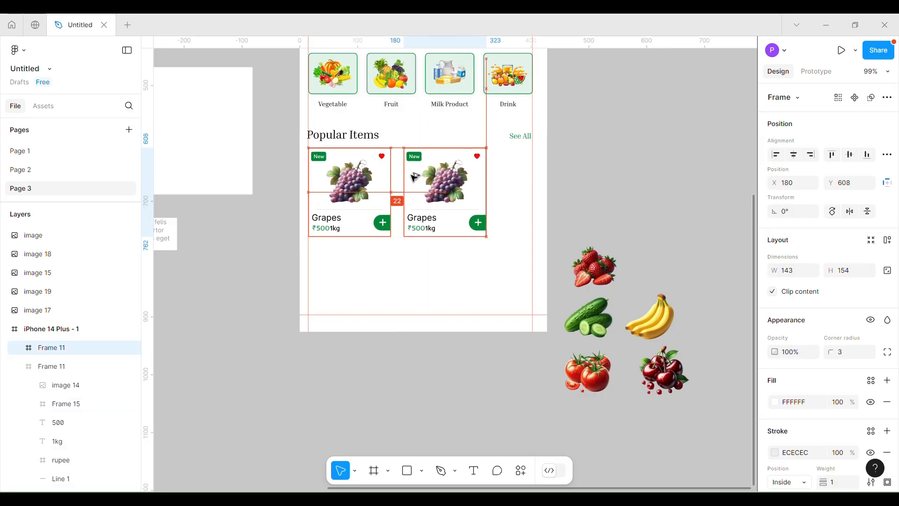
double_click(460, 195)
key(Delete)
click(588, 370)
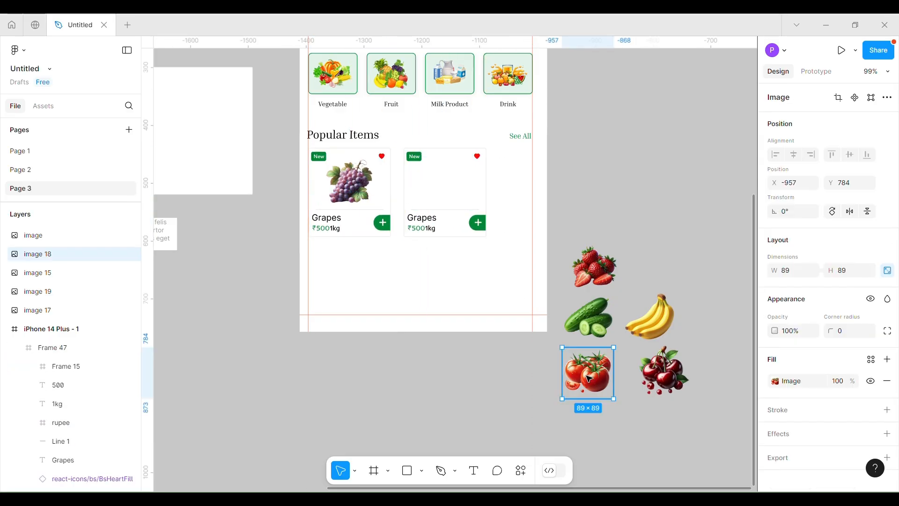
drag(588, 370, 443, 189)
click(458, 151)
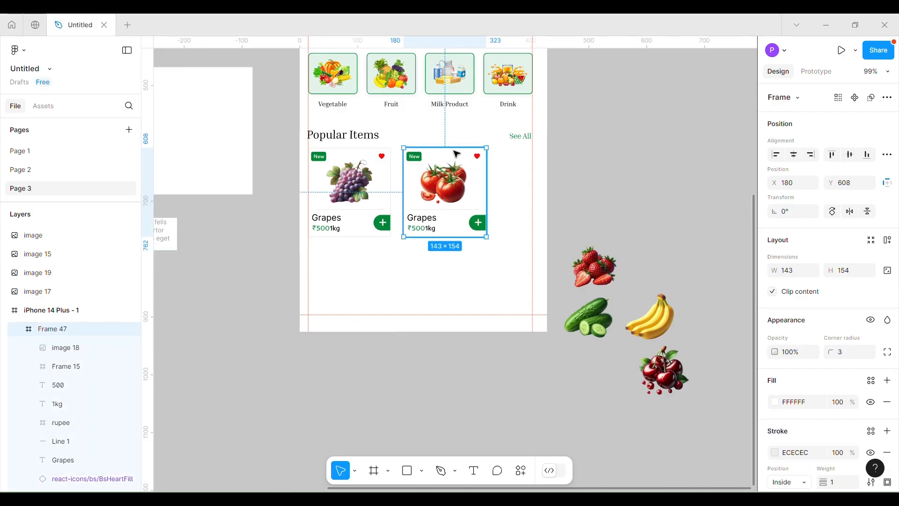
Change the second Popular Items card's name to "Tomato" and its price to 100
click(458, 159)
click(427, 222)
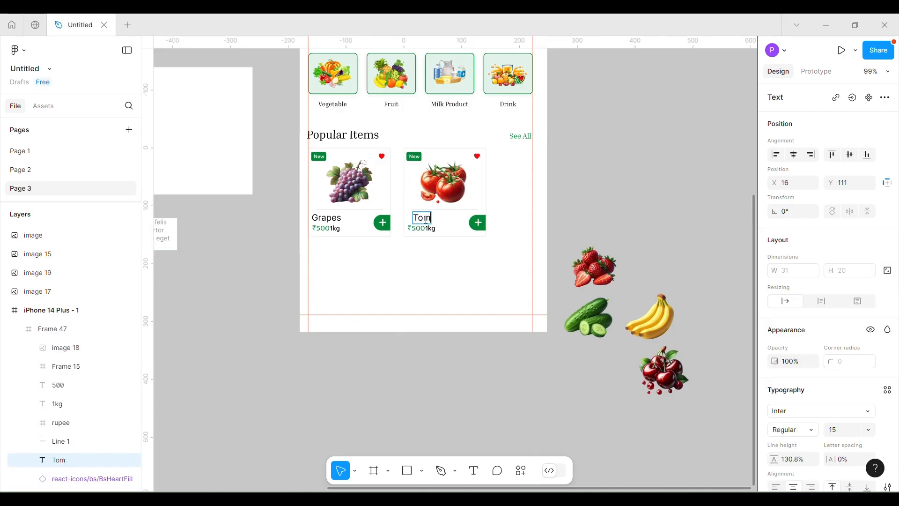
click(422, 228)
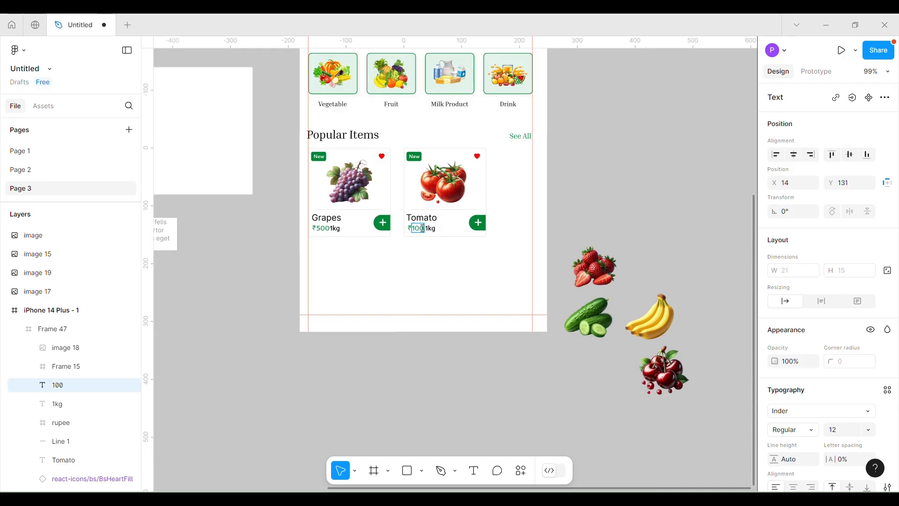
click(424, 181)
key(Escape)
Duplicate the Tomato card as a third card and set the spacing between the three Popular Items cards to 15
drag(447, 179, 514, 178)
shift+click(445, 187)
shift+click(377, 201)
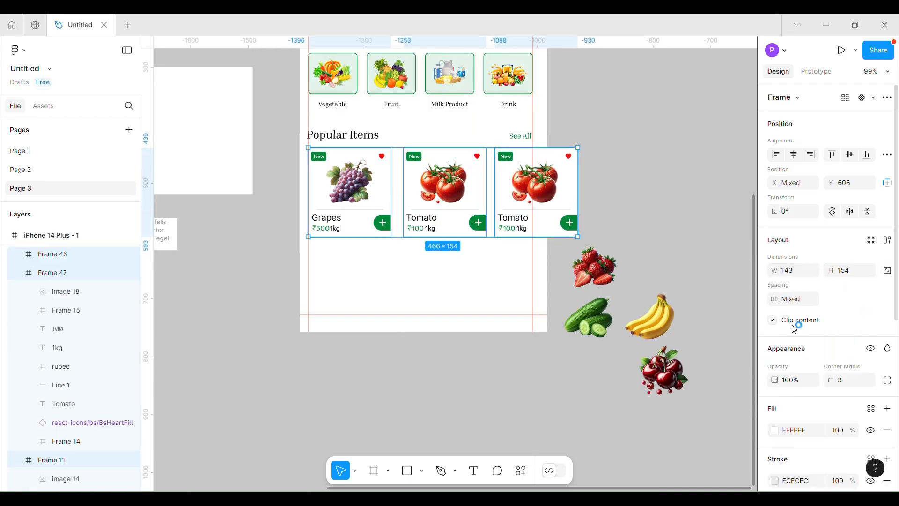
click(796, 302)
text(0)
key(Return)
drag(780, 300, 796, 298)
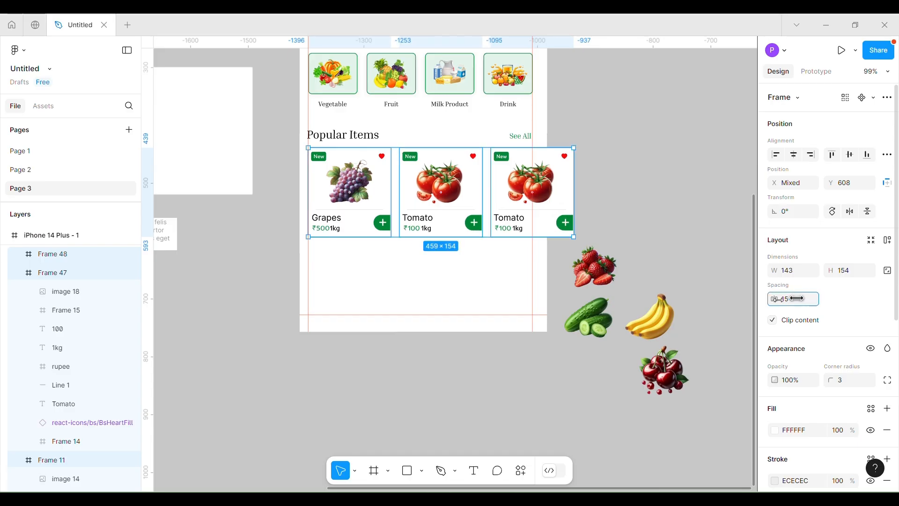
click(695, 228)
Replace the tomato picture in the third Popular Items card with the strawberry image
double_click(542, 187)
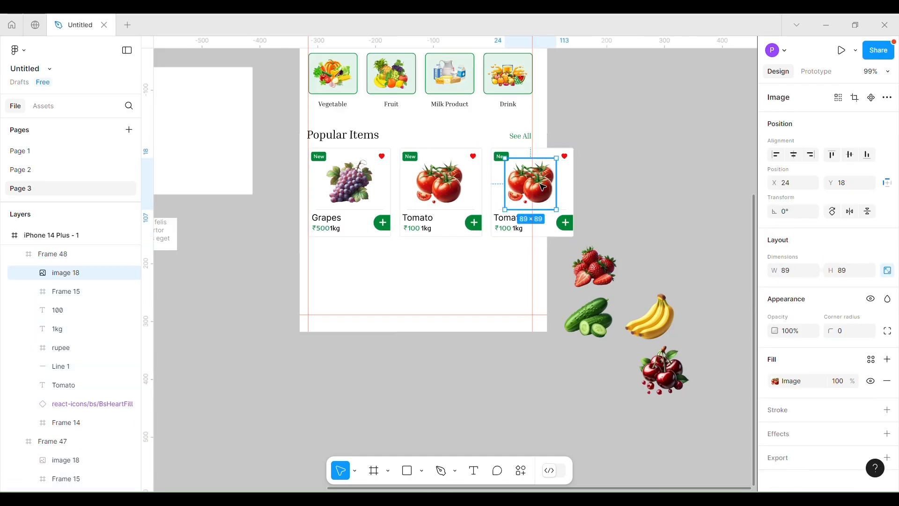
key(Delete)
drag(604, 265, 542, 184)
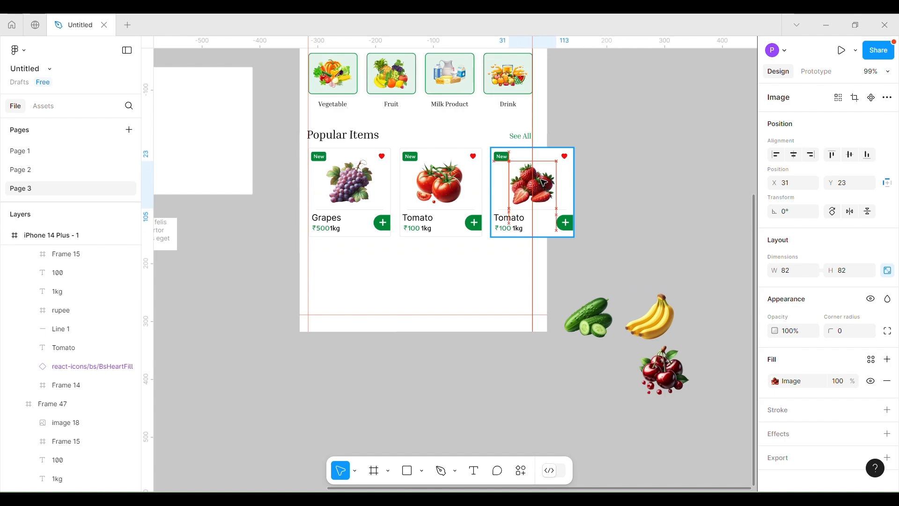
Change the third card's name to "Strawberry", align it with the price row and set the price to 200
click(514, 223)
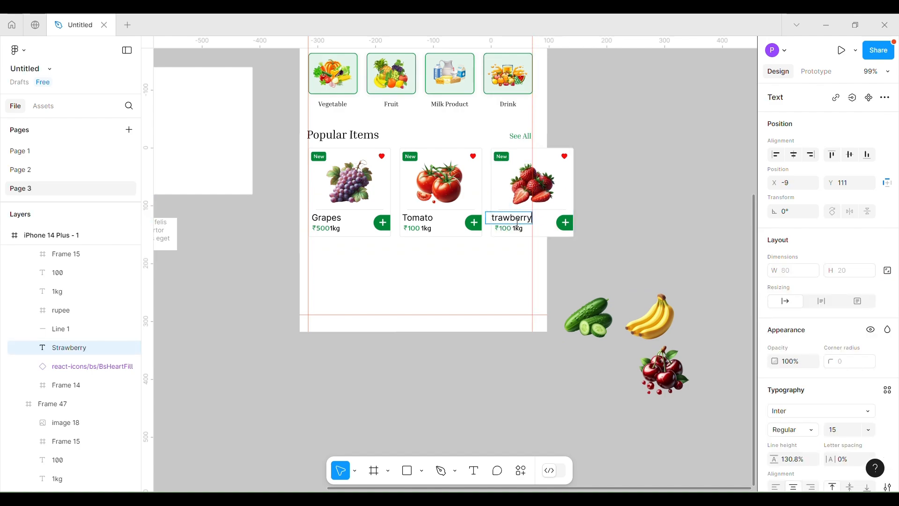
scroll(497, 241, up, 5)
key(Escape)
click(501, 221)
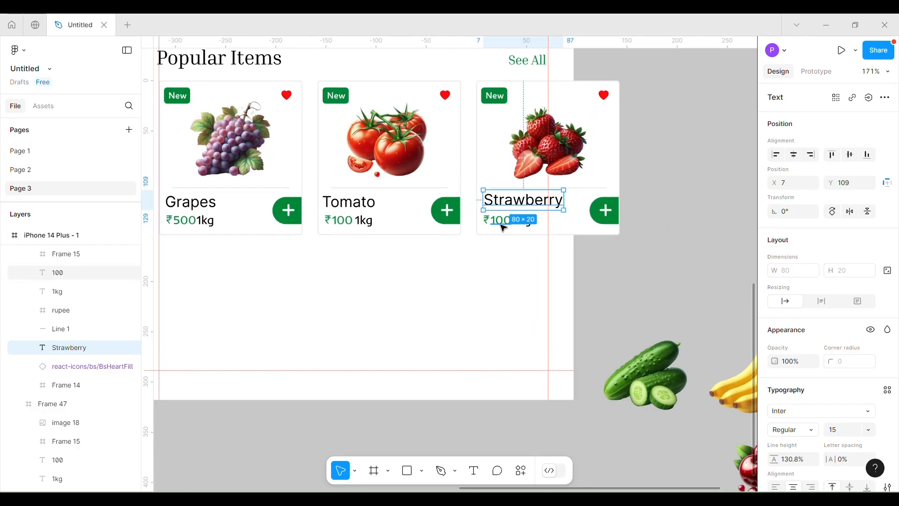
click(501, 223)
click(676, 287)
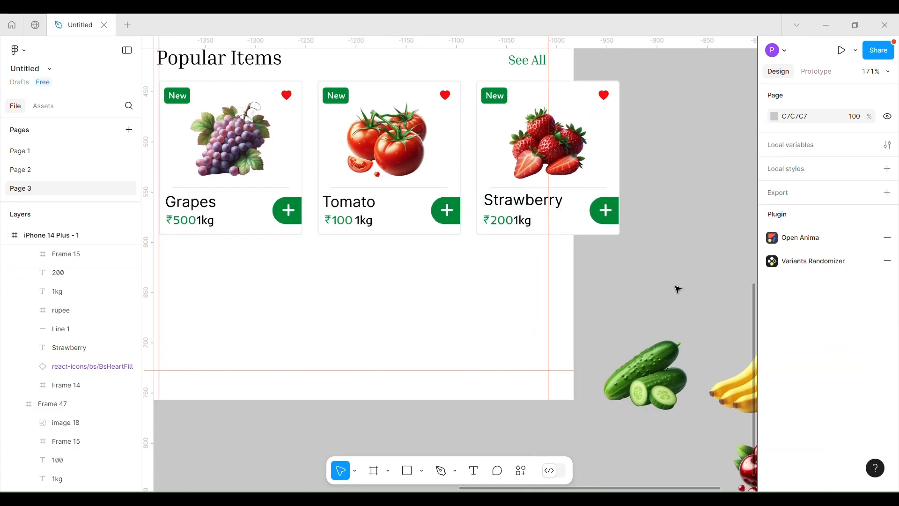
Duplicate the Strawberry card as a fourth Popular Items card and replace its picture with the cherry image
scroll(650, 157, down, 3)
click(467, 136)
drag(468, 136, 568, 149)
scroll(581, 188, right, 3)
scroll(581, 187, down, 1)
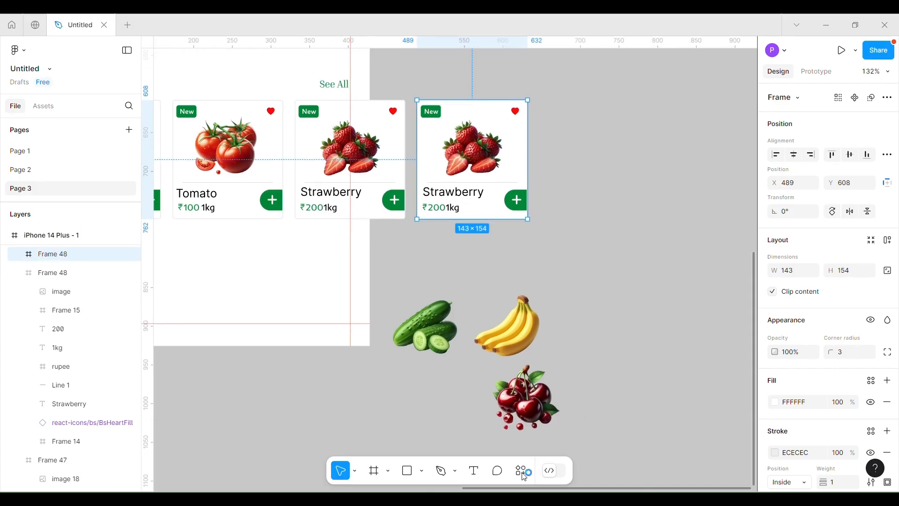
drag(524, 398, 447, 161)
Change the fourth card's name to "Charry", align it above the price and set the price to 400
double_click(459, 196)
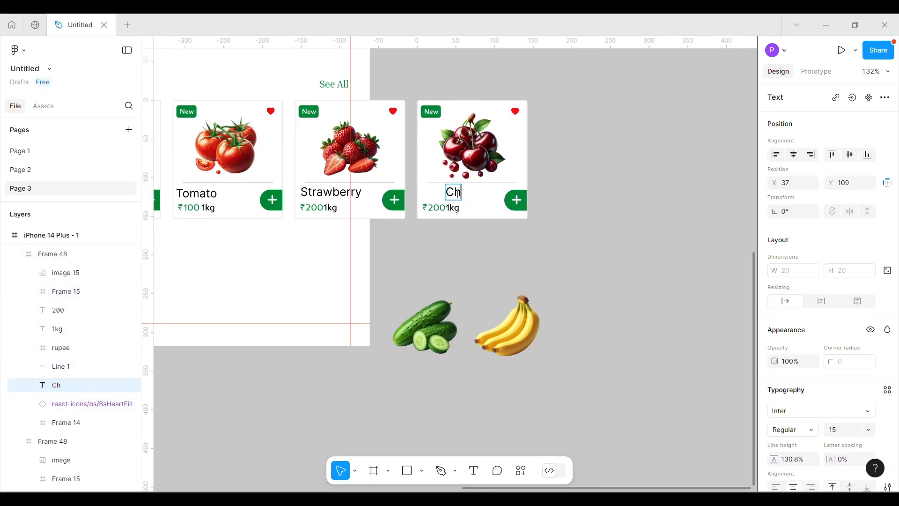
drag(444, 197, 433, 195)
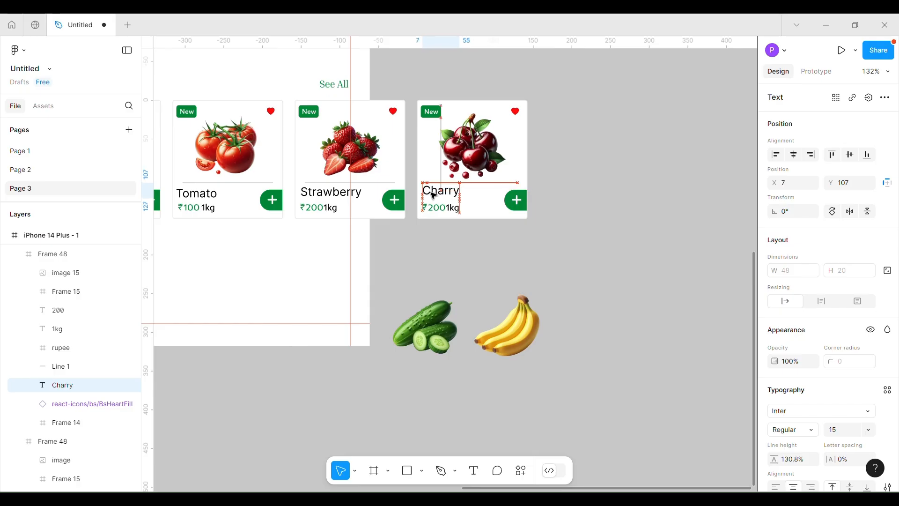
click(440, 206)
click(441, 208)
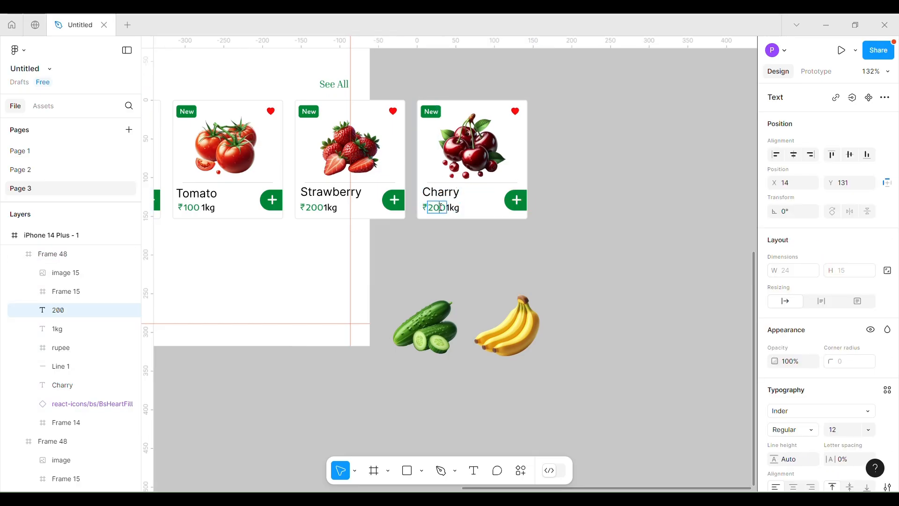
Duplicate the Charry card as a fifth Popular Items card and replace its picture with the cucumber image
click(468, 141)
drag(469, 139, 591, 139)
click(605, 152)
key(Delete)
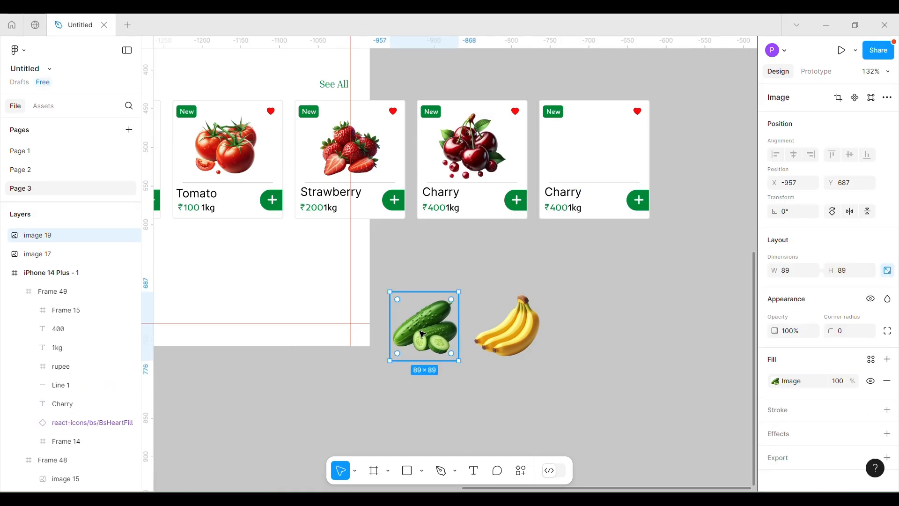
drag(425, 328, 592, 157)
Change the fifth card's name to "Cucumber" and its price to 50, and move the "1kg" label closer to the price
click(568, 195)
double_click(562, 195)
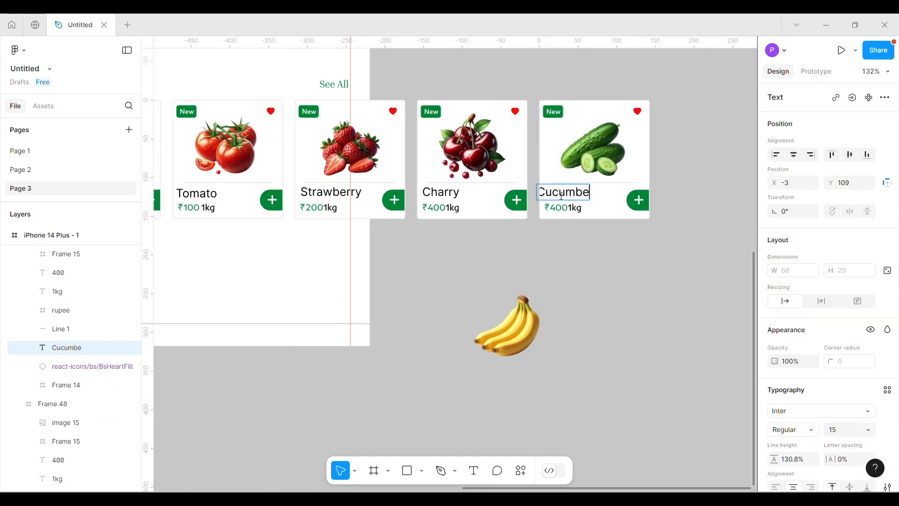
scroll(559, 194, up, 5)
click(562, 220)
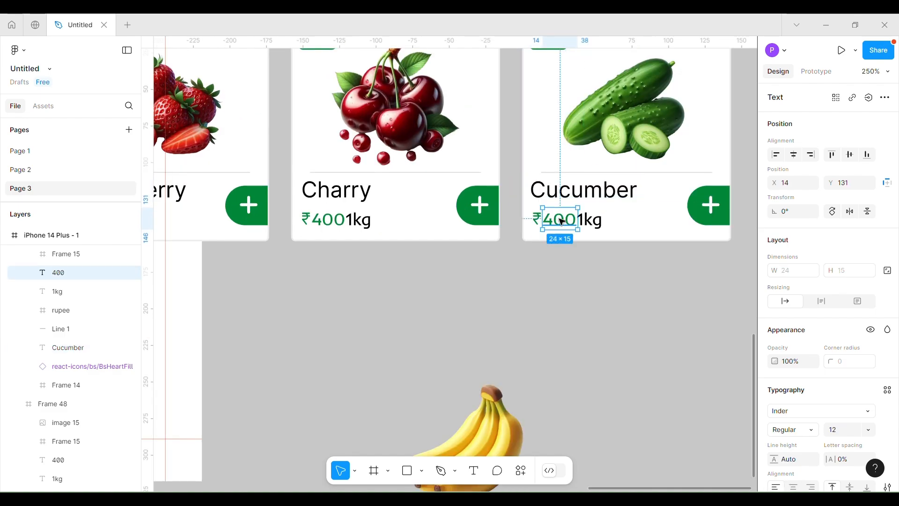
click(582, 223)
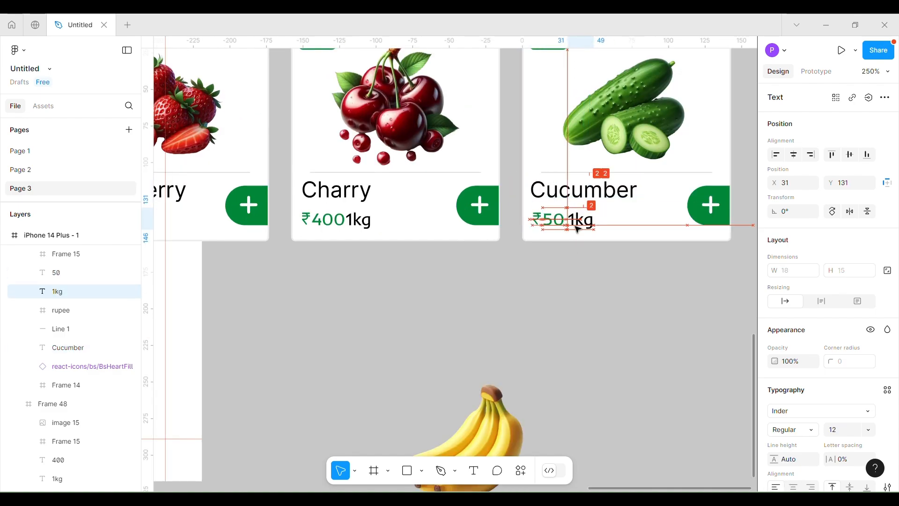
click(576, 281)
Duplicate the Cucumber card as a sixth Popular Items card and replace its picture with the banana image
scroll(576, 287, down, 3)
click(488, 161)
drag(487, 161, 648, 161)
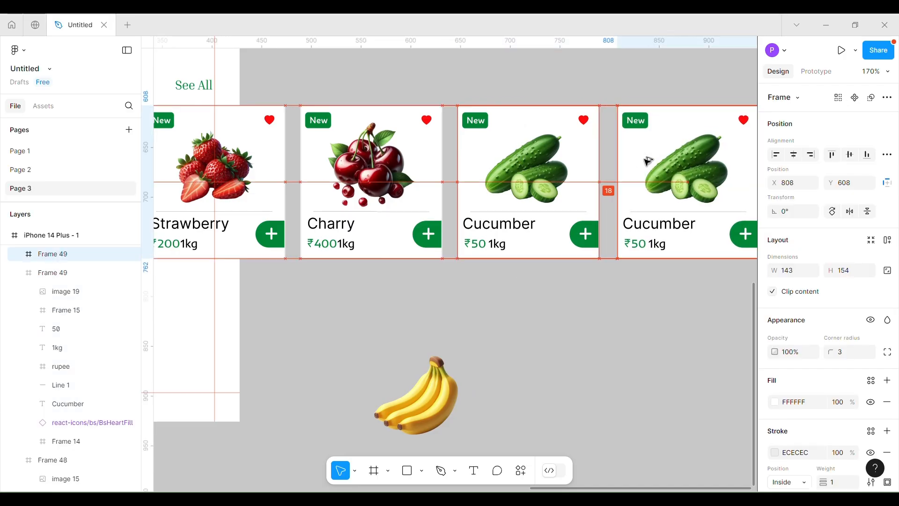
click(648, 161)
scroll(648, 161, right, 3)
key(Delete)
click(326, 374)
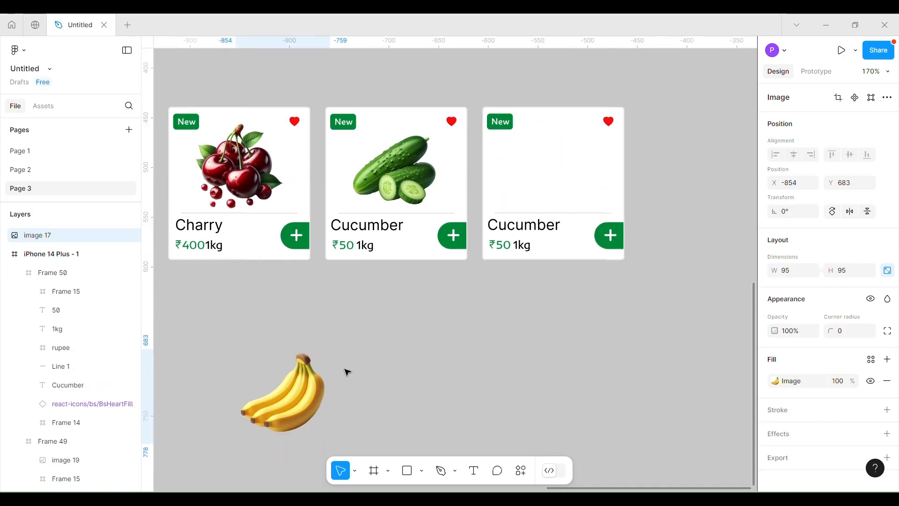
drag(323, 375, 584, 147)
Change the sixth card's name to "Banana", align it above the price and set the price to 60
click(527, 235)
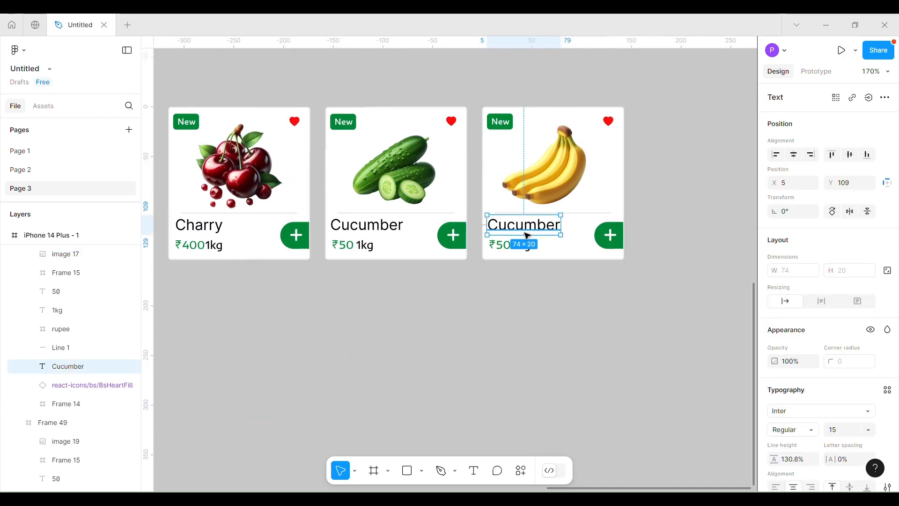
double_click(527, 229)
text(Banana)
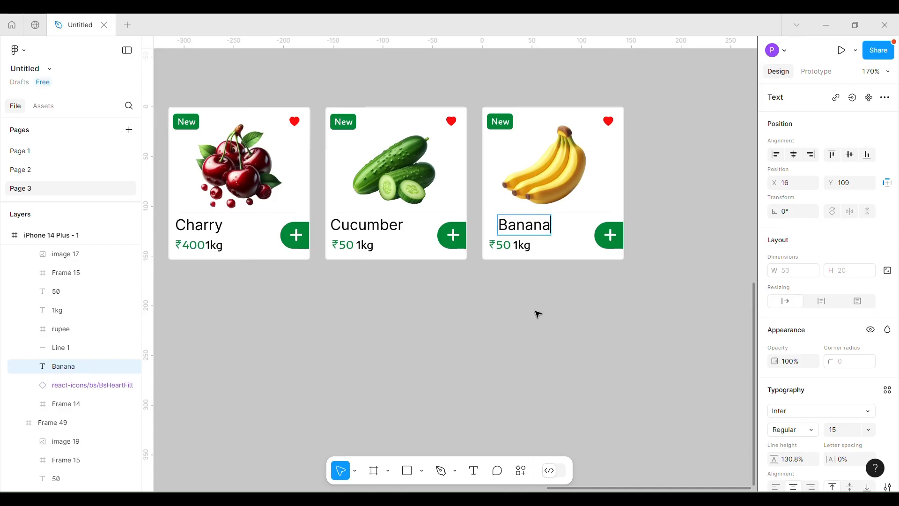
key(Escape)
drag(523, 228, 518, 227)
click(508, 246)
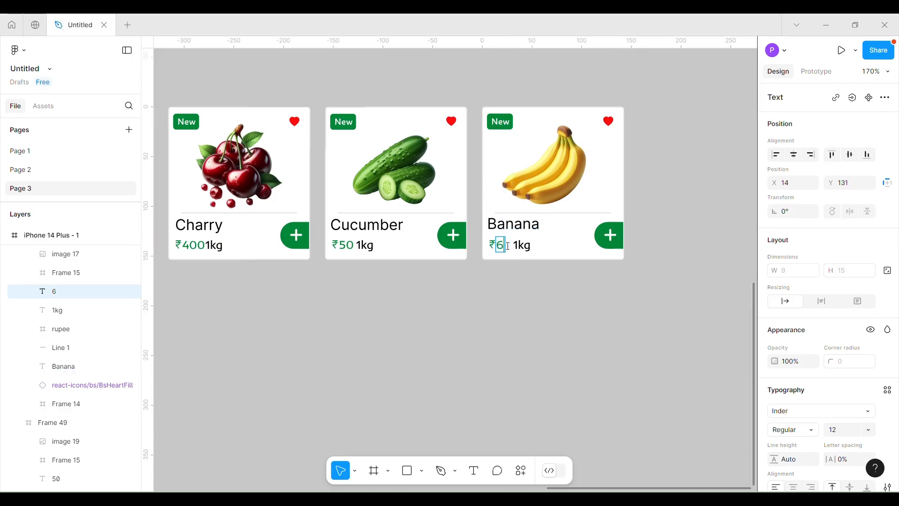
click(514, 318)
Select all six Popular Items cards, from Banana to Grapes, and wrap them in one frame
scroll(513, 318, down, 4)
drag(514, 318, 624, 290)
click(655, 216)
shift+click(564, 219)
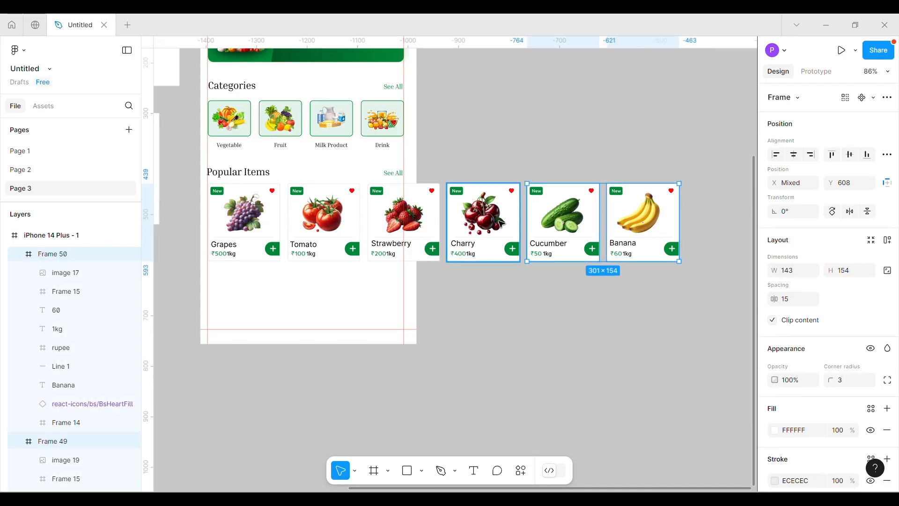
shift+click(483, 222)
shift+click(404, 225)
shift+click(328, 230)
shift+click(253, 227)
right_click(251, 227)
click(272, 235)
Narrow the Popular Items card frame to 388 wide at the phone's margin guide and clip its content
click(684, 203)
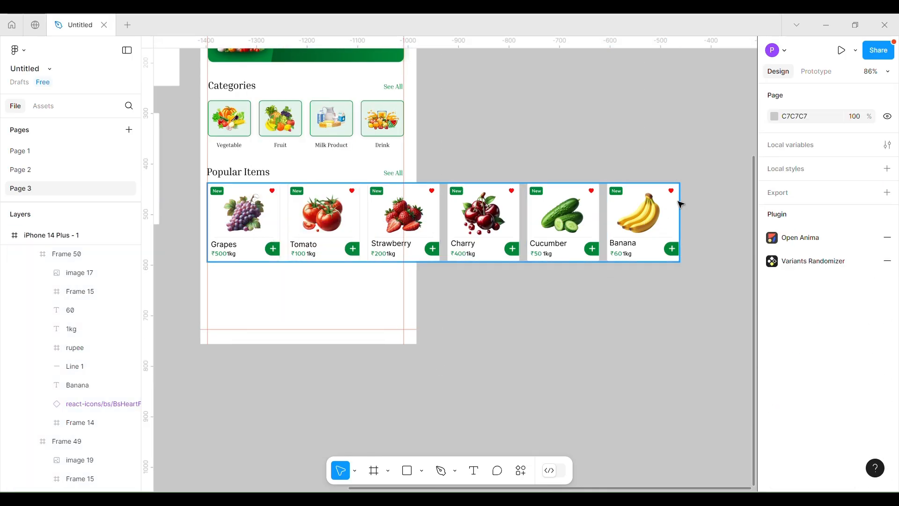
click(675, 206)
drag(679, 220, 405, 223)
click(772, 320)
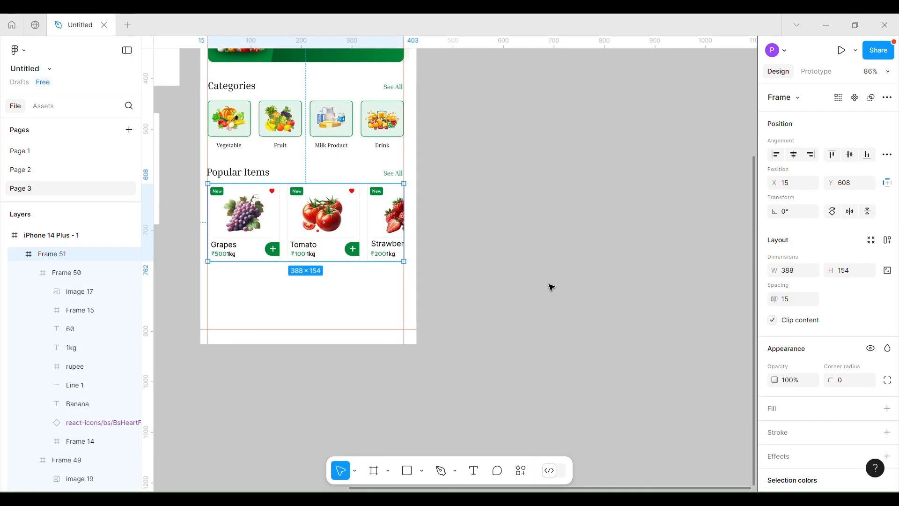
Turn on overflow scrolling for the Popular Items card frame in its prototype scroll behavior
click(812, 73)
click(845, 157)
click(843, 172)
click(670, 251)
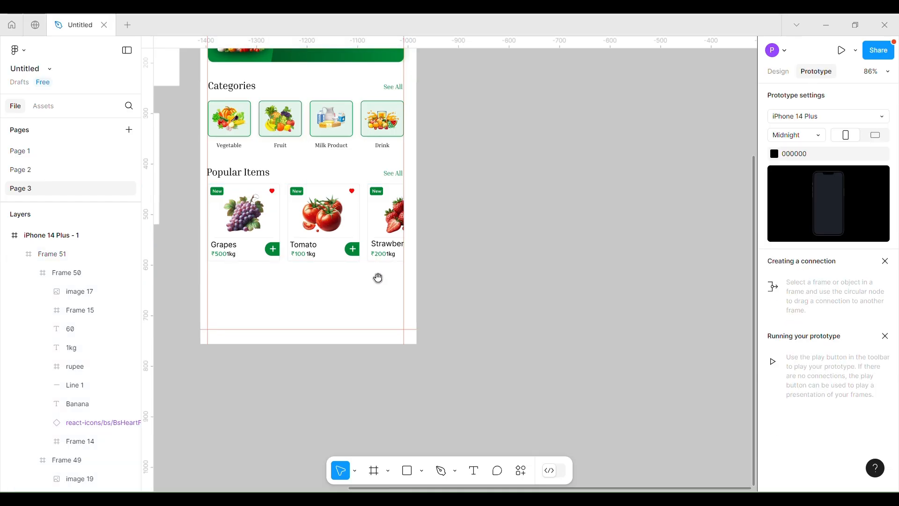
Move the cart icon with its red badge from the Icon board into the phone header, at X 349, Y 51
drag(378, 279, 533, 276)
scroll(553, 278, down, 5)
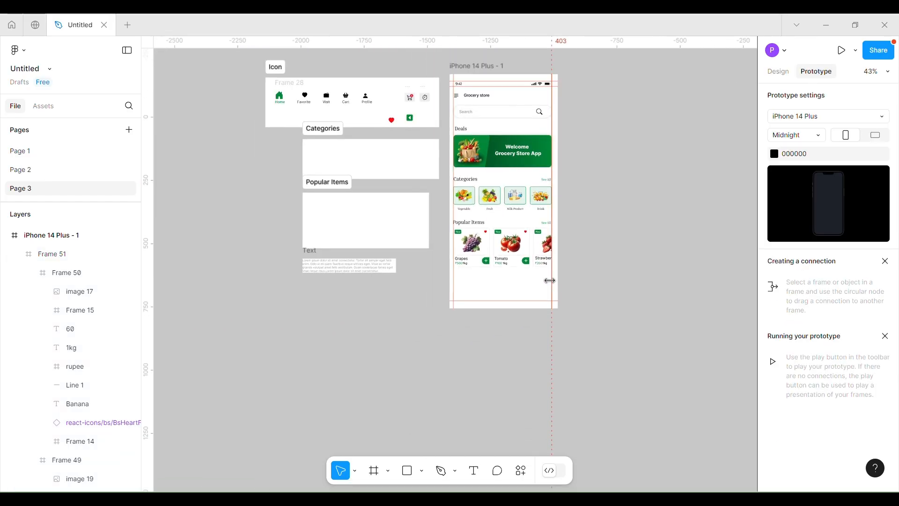
scroll(550, 86, up, 5)
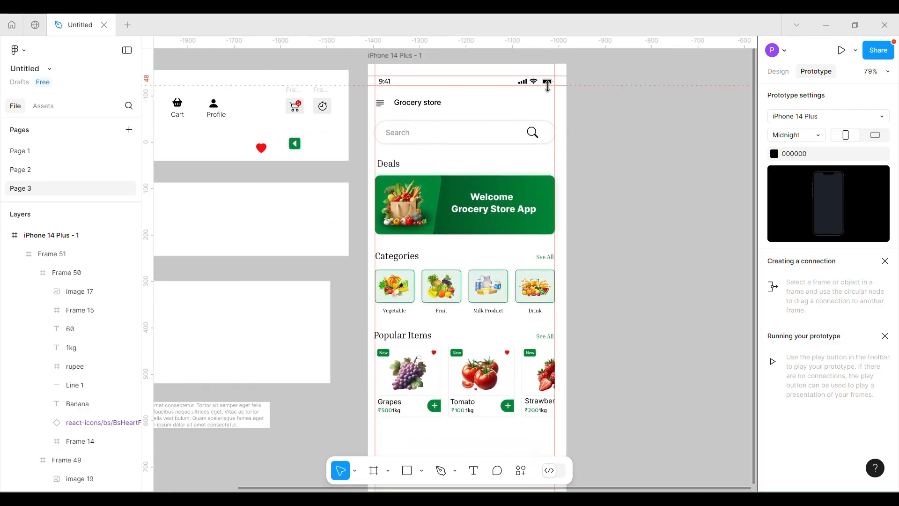
click(266, 122)
drag(266, 123, 544, 139)
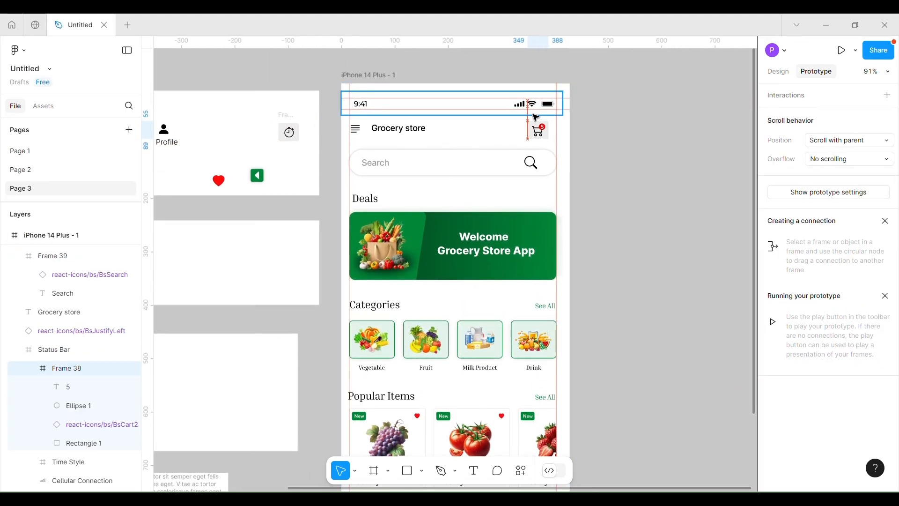
scroll(544, 138, up, 2)
click(781, 72)
scroll(474, 140, up, 3)
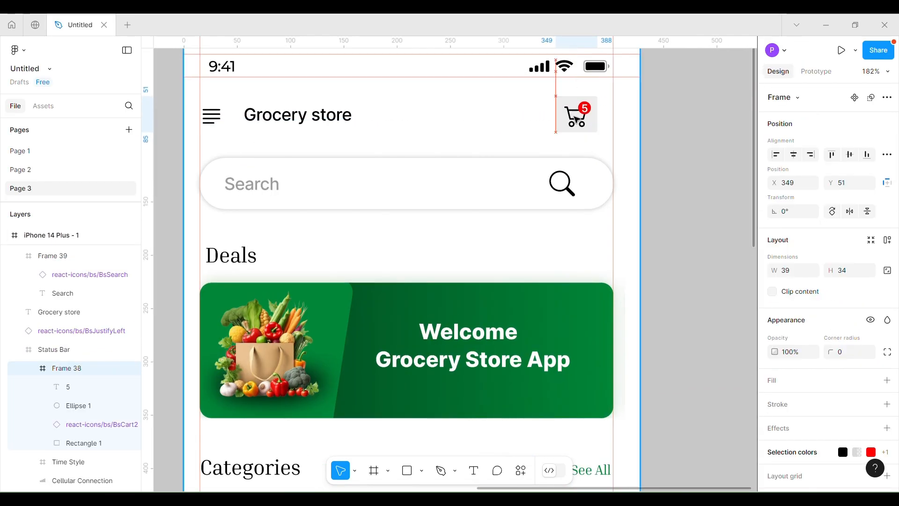
click(626, 174)
scroll(625, 175, down, 3)
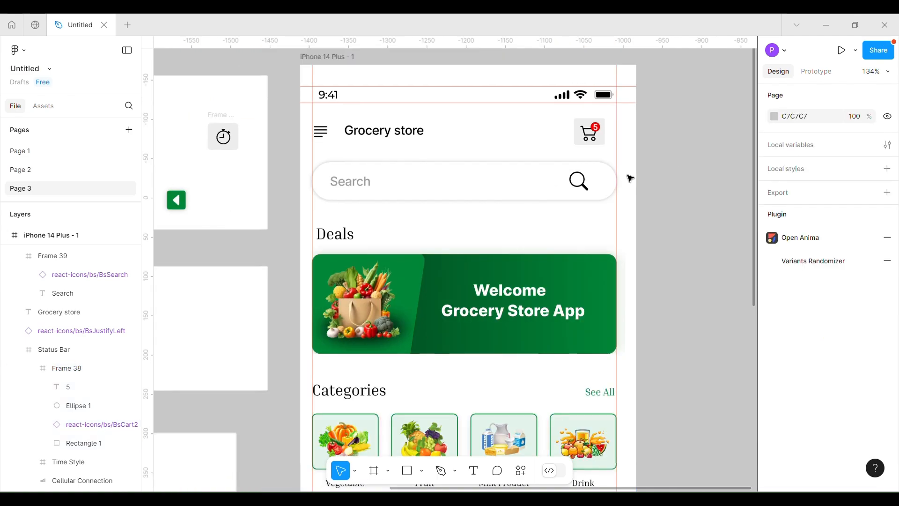
Wrap the header's menu icon, "Grocery store" title and cart icon together in one frame
click(540, 183)
click(461, 144)
shift+click(404, 147)
shift+click(594, 144)
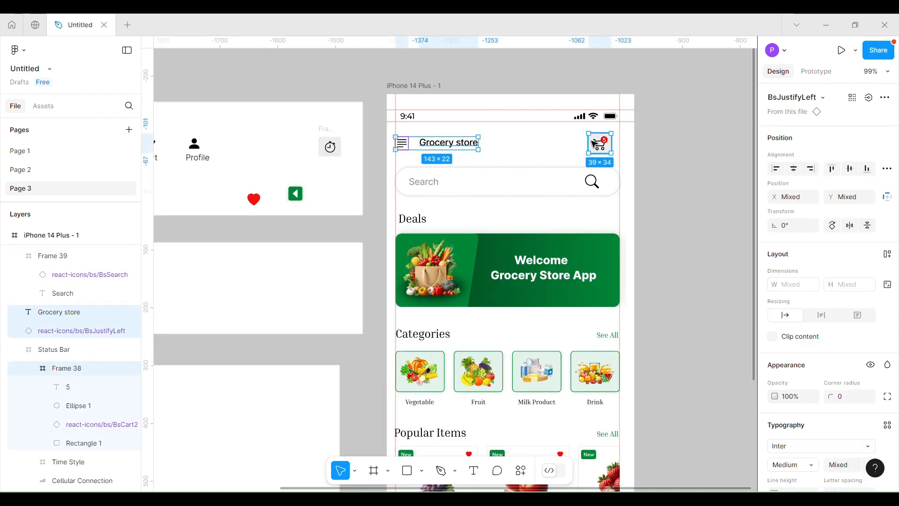
right_click(595, 149)
click(623, 232)
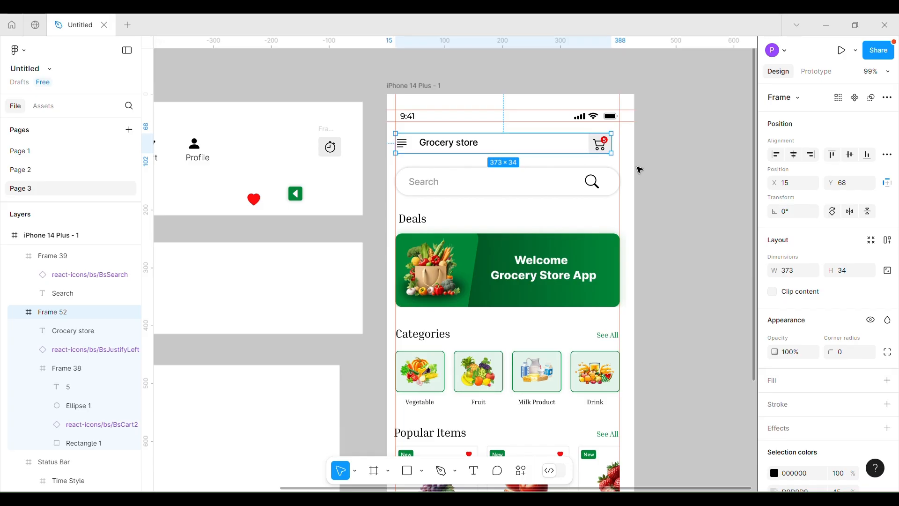
Shift the cart icon within the header to line up with the right margin guide
scroll(610, 143, up, 3)
double_click(594, 148)
drag(594, 148, 606, 148)
click(700, 182)
Move the Home, Favorite, Walt, Cart and Profile icon row to the bottom of the phone frame, at X 17, Y 857
scroll(685, 169, down, 6)
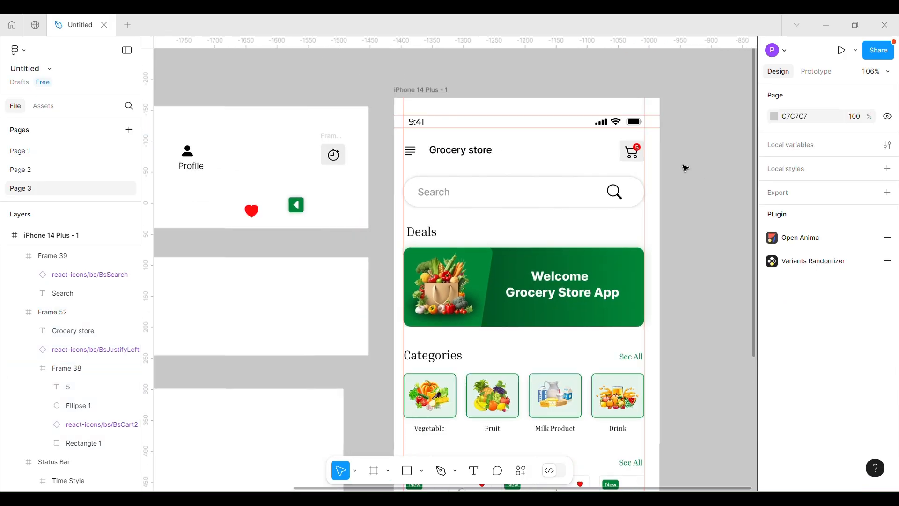
drag(684, 185, 611, 145)
drag(181, 86, 459, 396)
scroll(567, 393, up, 4)
scroll(525, 375, down, 5)
scroll(484, 353, up, 1)
key(Right)
key(Right)
key(Right)
key(Right)
key(Right)
key(Right)
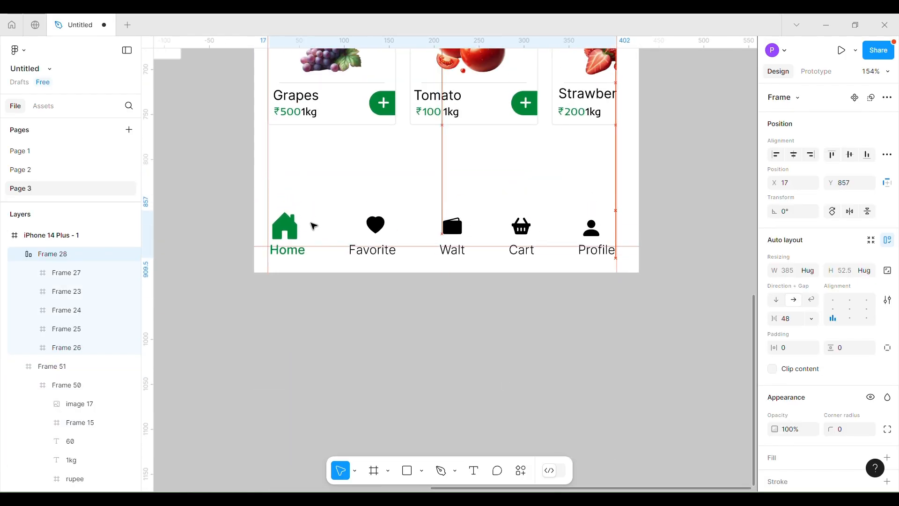
Adjust the navigation icon row vertically so its labels rest on the bottom margin guide
scroll(291, 248, up, 2)
scroll(291, 249, up, 3)
drag(293, 196, 291, 204)
scroll(280, 329, down, 3)
click(282, 332)
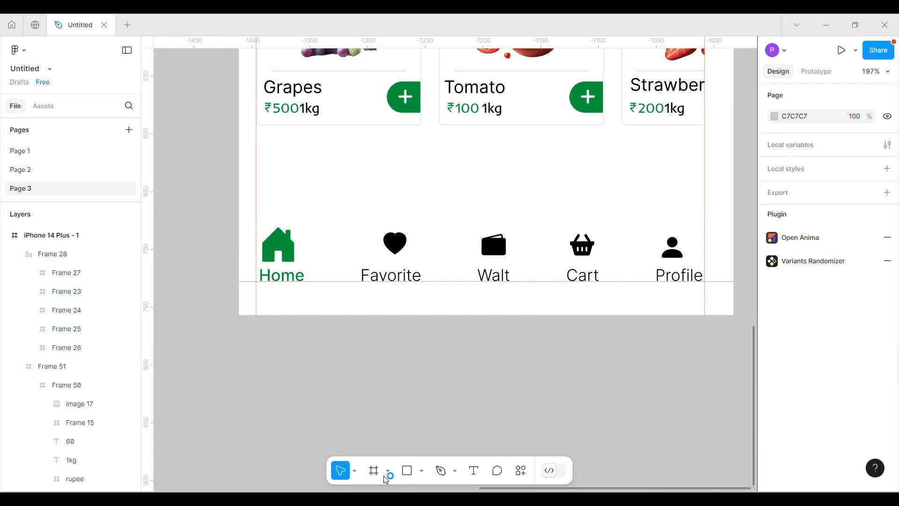
Draw a full-width 428 × 87 frame around the navigation icon row at the phone's lower edge
click(375, 471)
drag(239, 214, 734, 313)
scroll(632, 341, right, 3)
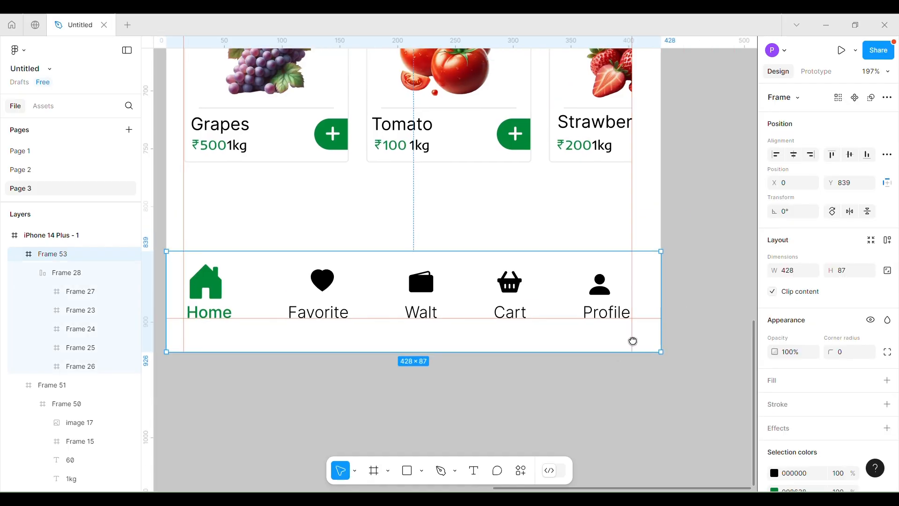
Add a drop shadow to the navigation bar frame with a Y offset of 0 and a blur of 14.9
click(784, 334)
click(776, 355)
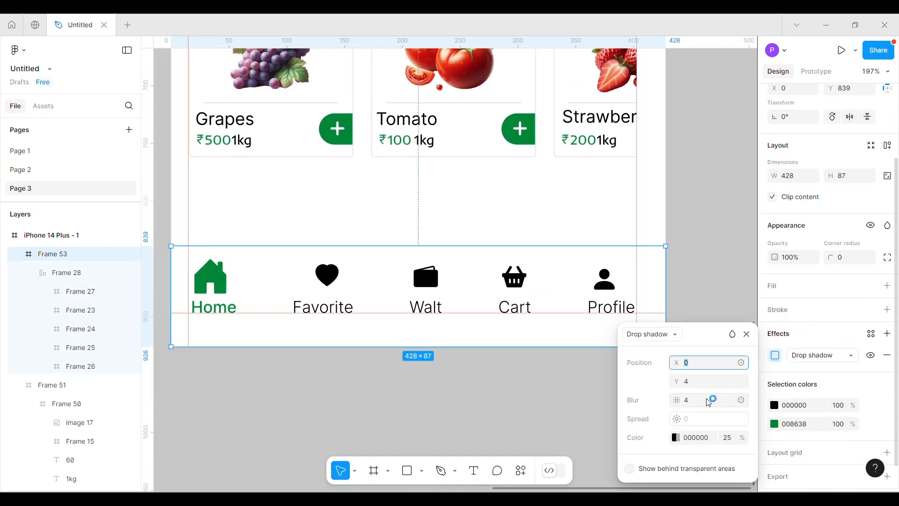
drag(675, 401, 16, 379)
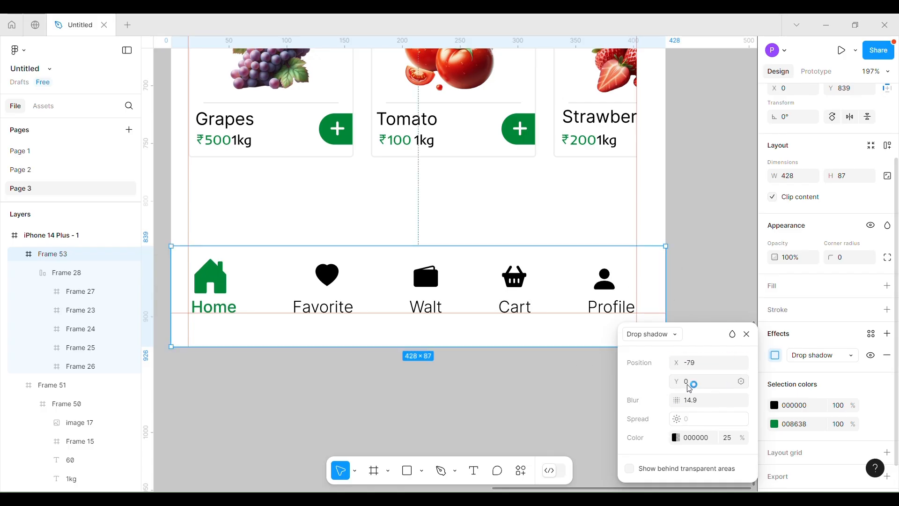
drag(677, 363, 680, 364)
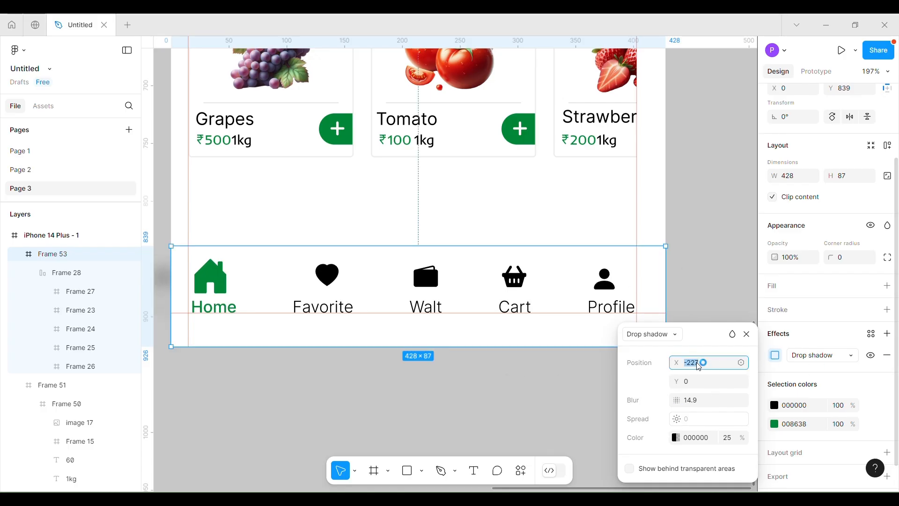
Give the navigation bar frame a white FFFFFF fill with its shadow's X offset at 0, and seat it at X 0, Y 839
drag(548, 269, 553, 221)
click(775, 285)
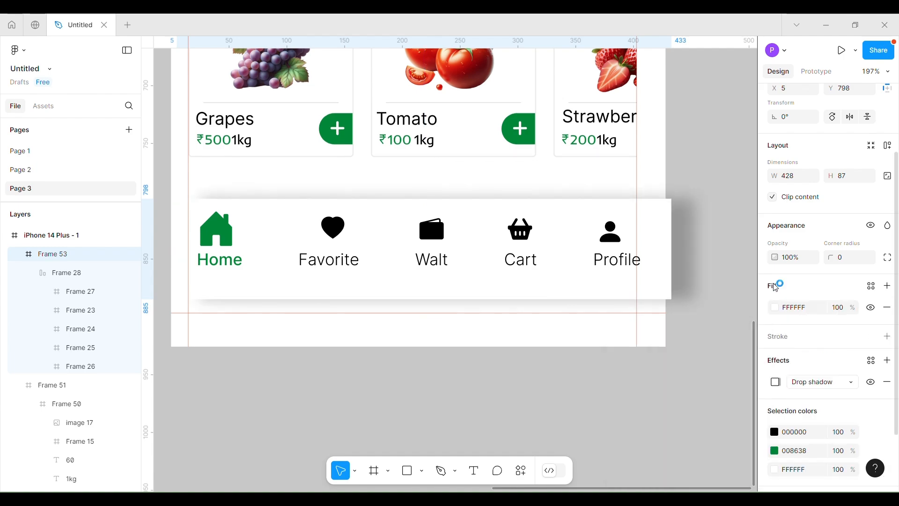
click(772, 381)
click(464, 241)
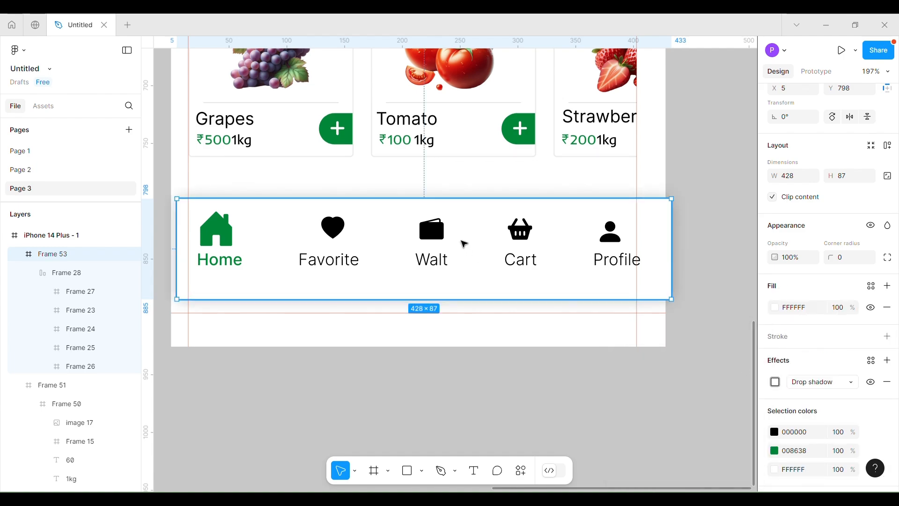
drag(463, 241, 457, 276)
Adjust the navigation bar's drop shadow to an X offset of 3 and a blur of 8.6
scroll(318, 242, down, 10)
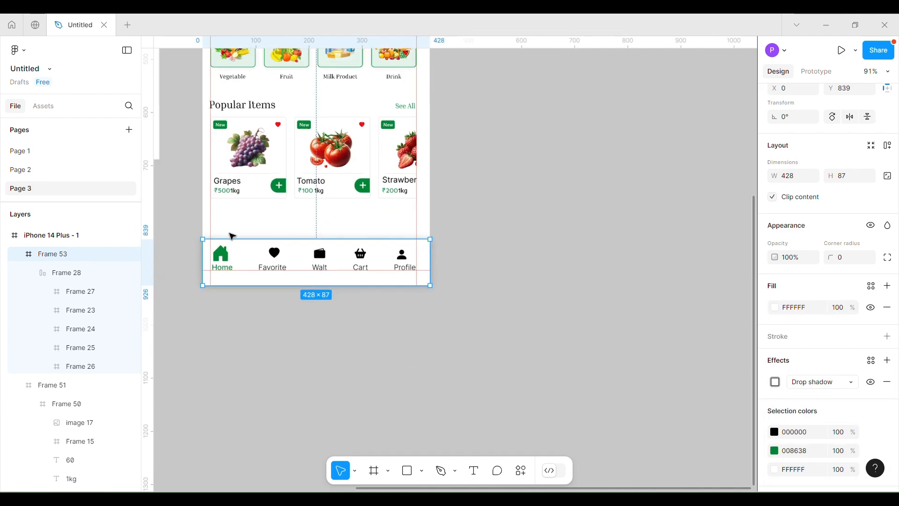
click(366, 64)
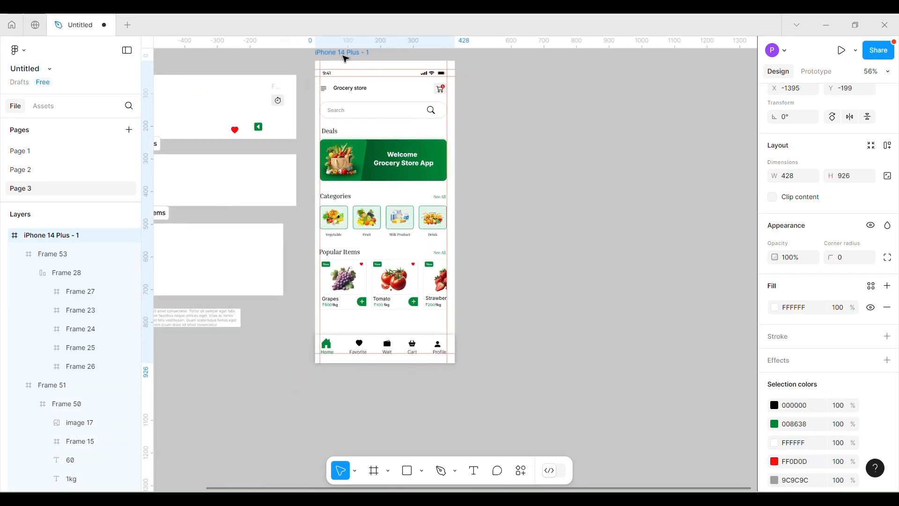
scroll(363, 353, up, 5)
click(386, 358)
scroll(374, 347, down, 1)
click(775, 311)
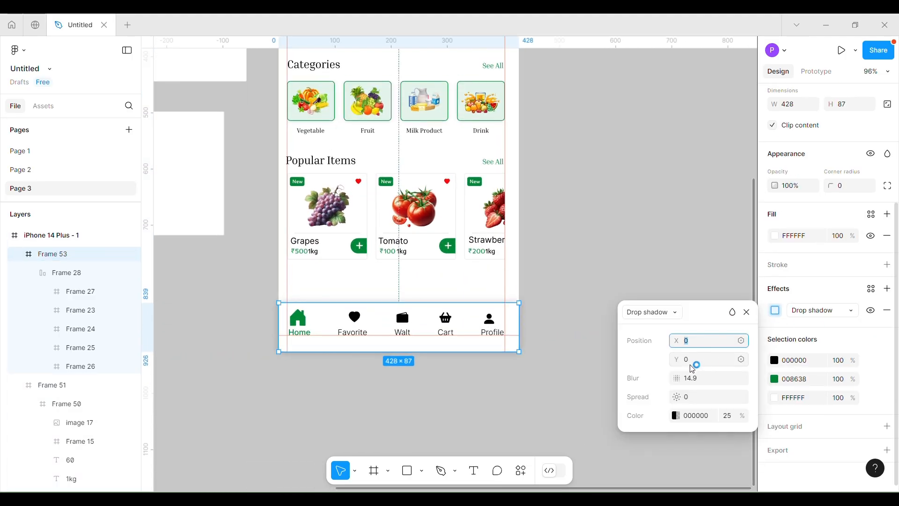
drag(680, 378, 606, 381)
drag(679, 341, 682, 358)
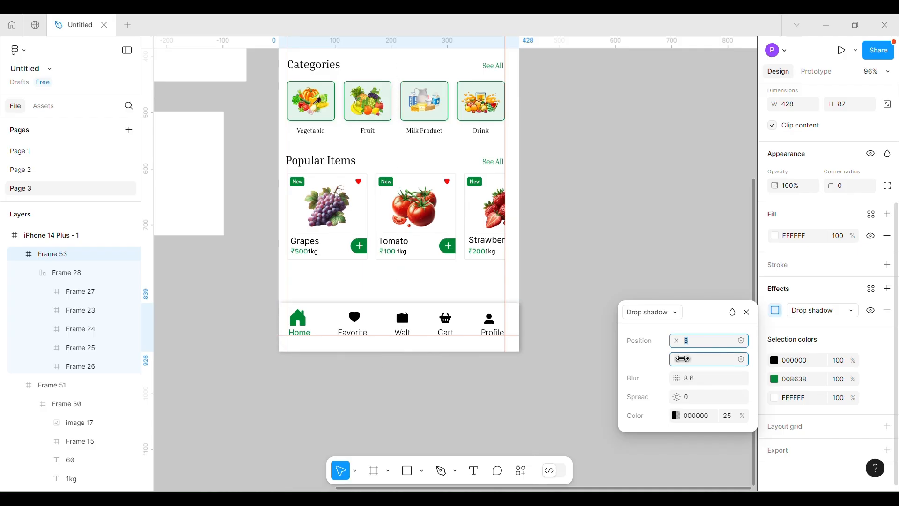
click(746, 312)
click(670, 317)
Frame the Popular Items heading, See All link and product cards together, and move the section down to X 12, Y 595
scroll(566, 290, up, 1)
click(321, 191)
shift+click(498, 189)
shift+click(467, 225)
right_click(466, 225)
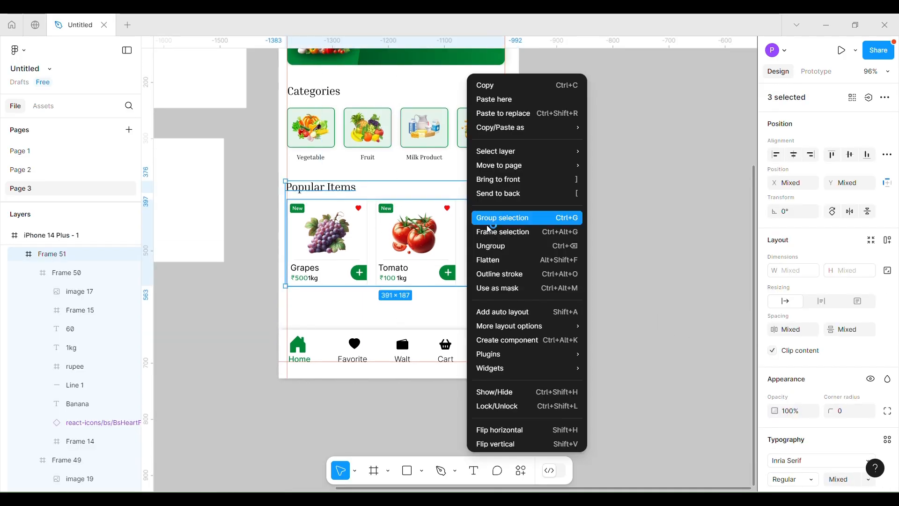
click(494, 232)
drag(426, 227, 427, 238)
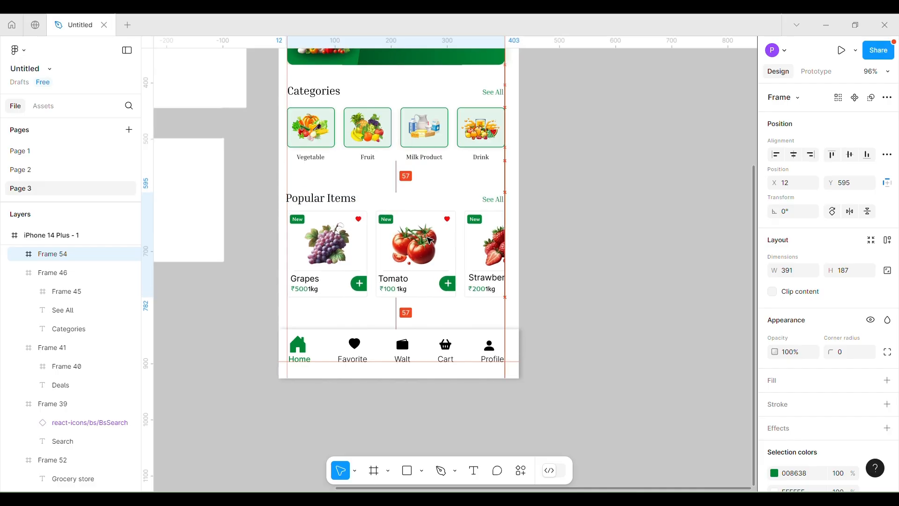
Move the Categories section to Y 414 and shift the Deals section slightly down to even out the vertical spacing
scroll(412, 304, up, 5)
drag(358, 221, 355, 226)
scroll(355, 226, up, 3)
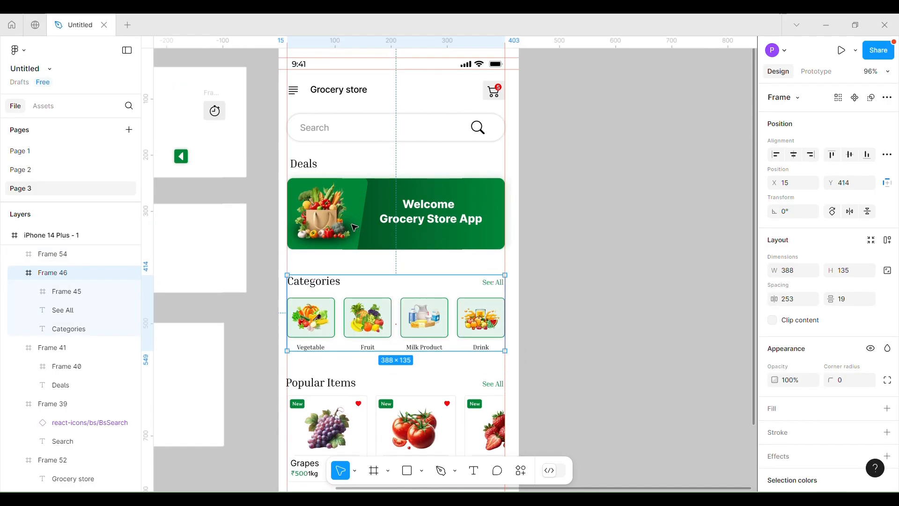
drag(321, 172, 322, 180)
click(572, 245)
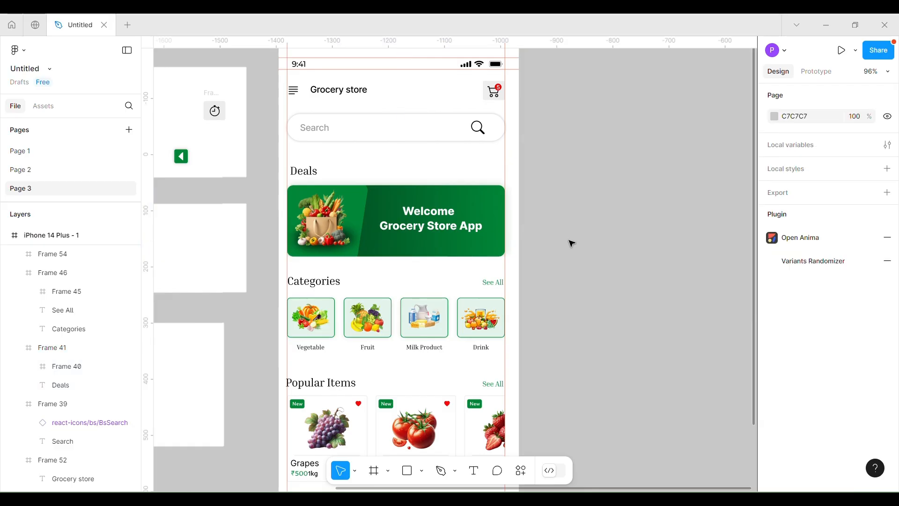
Duplicate the home screen frame to its right at X -891, Y -199
scroll(572, 245, down, 5)
drag(604, 159, 513, 149)
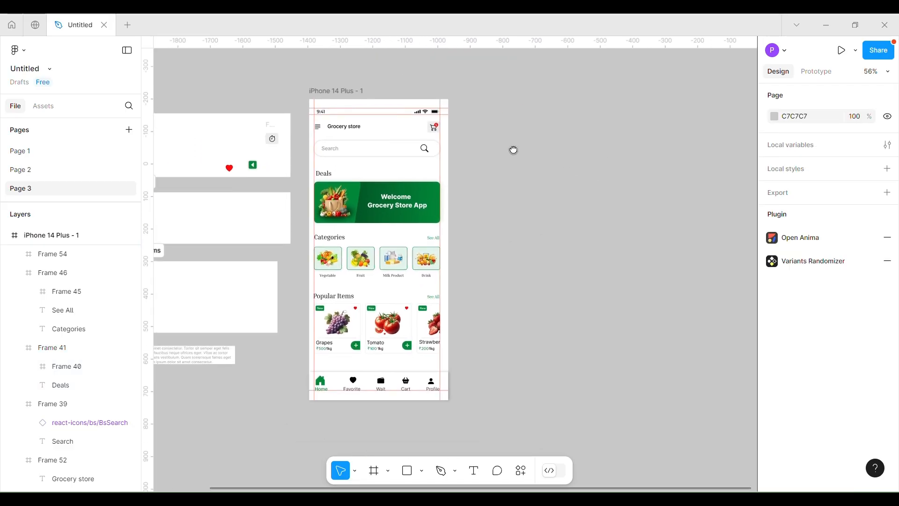
drag(334, 87, 496, 86)
drag(666, 150, 568, 126)
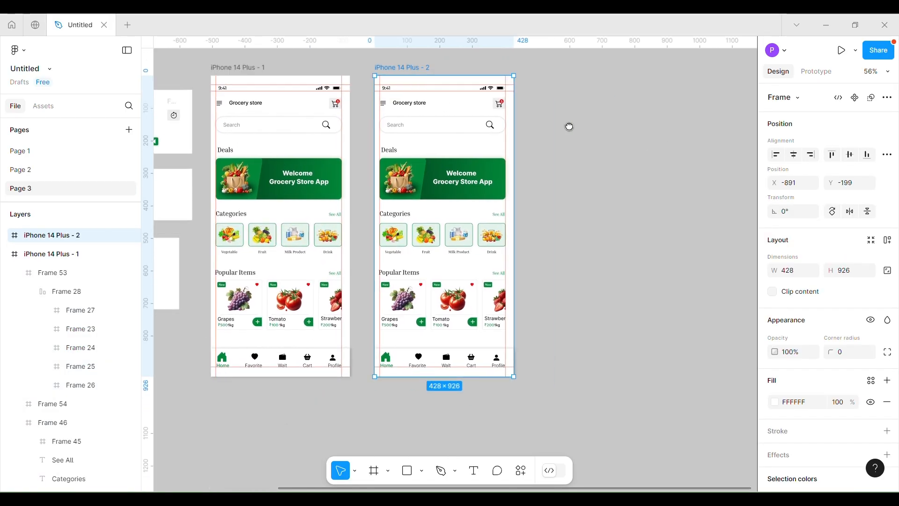
Delete the Grocery store header, the search field and the Deals section from the duplicated screen
click(430, 107)
key(Delete)
click(426, 125)
key(Delete)
click(419, 161)
key(Delete)
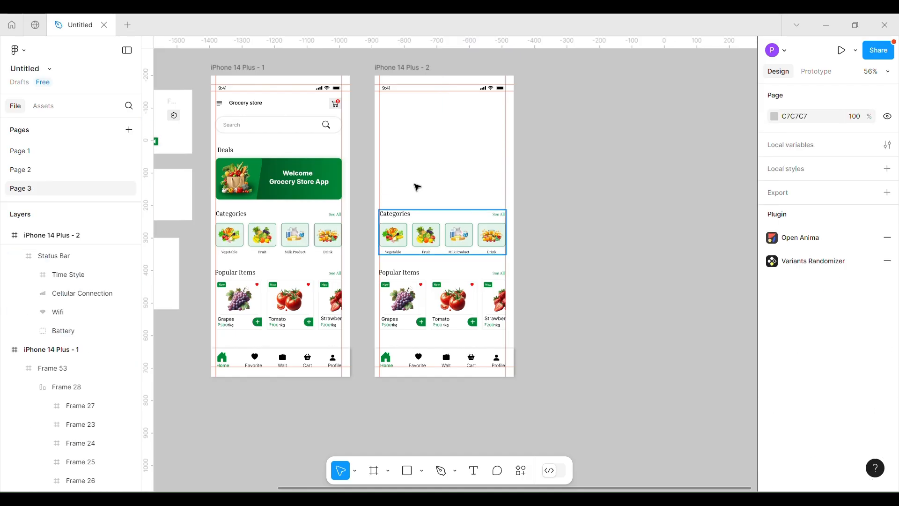
Move the Categories section higher on the second screen and delete the Popular Items section and navigation bar below it
drag(417, 218, 422, 155)
click(417, 291)
key(Delete)
Paste the 24 × 24 green back arrow icon onto the second screen at X 22, Y 97
scroll(292, 188, left, 2)
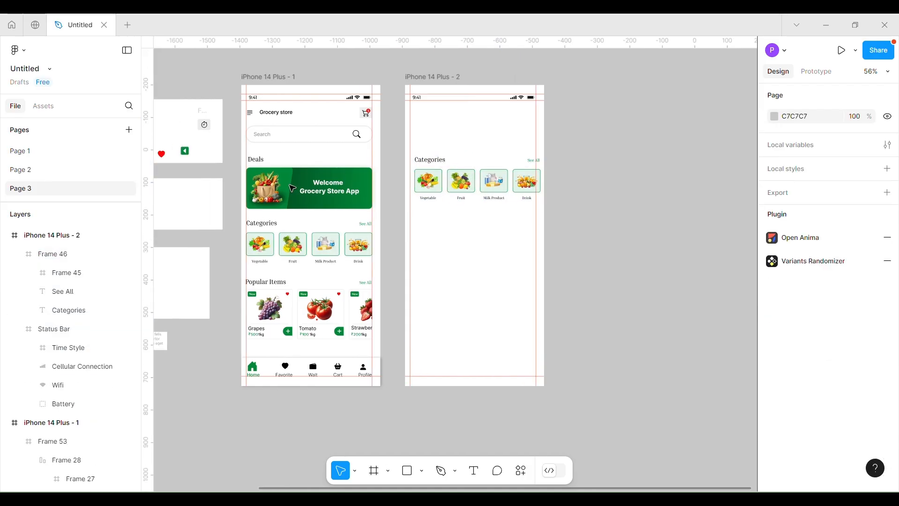
key(ctrl+v)
scroll(464, 155, up, 4)
scroll(449, 223, up, 2)
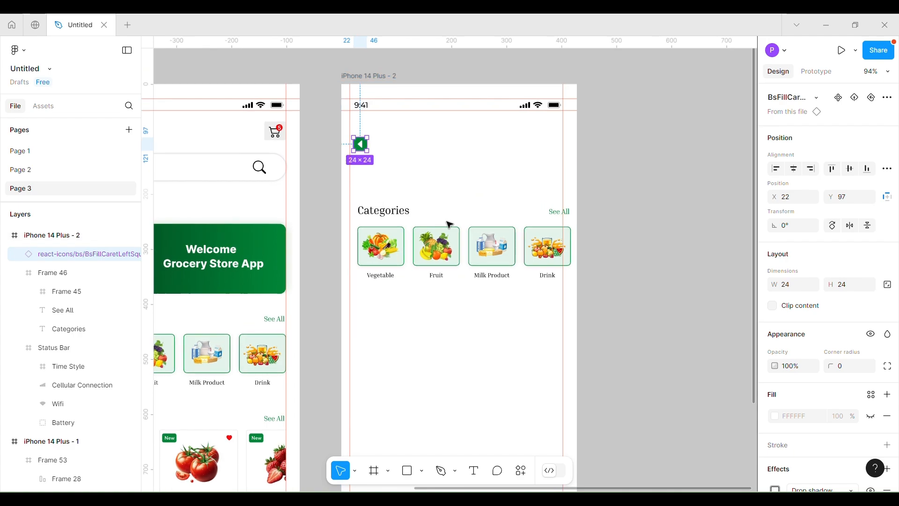
Ungroup the second screen's Categories section into separate category cards and remove its See All link
right_click(457, 216)
click(478, 245)
right_click(457, 253)
click(478, 245)
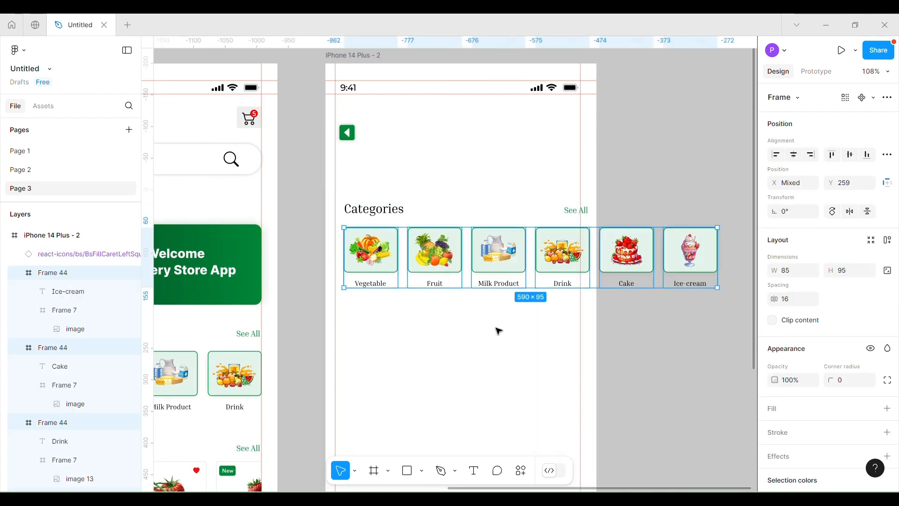
click(577, 213)
click(462, 221)
Set the Categories heading to font size 32 and centre it at X 137, Y 88, level with the back arrow
click(375, 209)
click(869, 429)
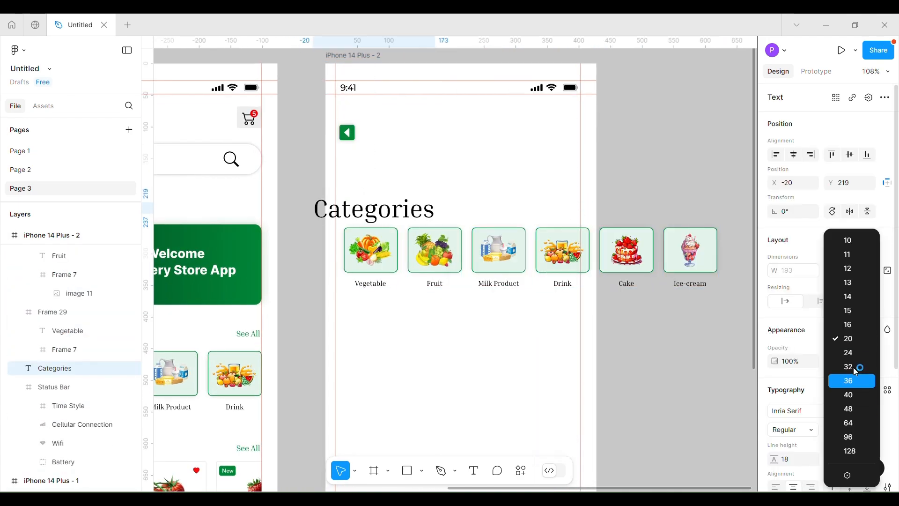
click(842, 374)
drag(393, 213, 474, 135)
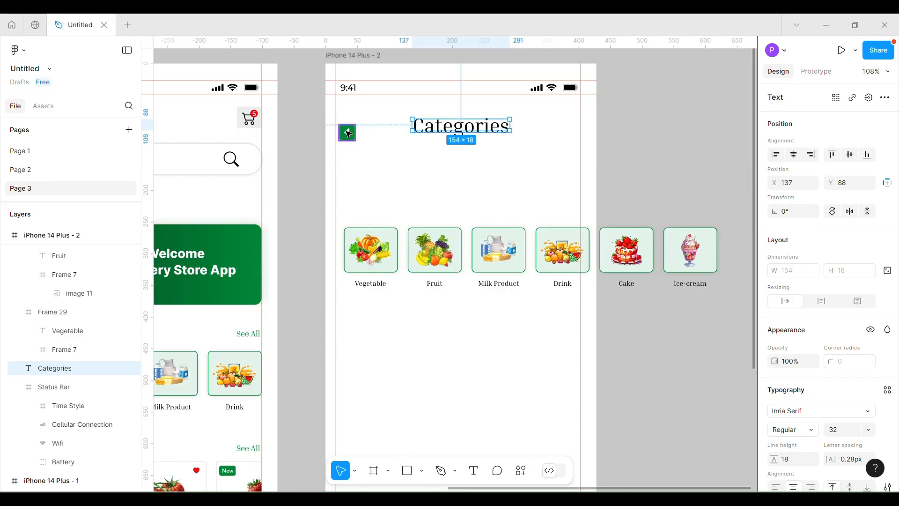
drag(346, 130, 346, 121)
click(460, 130)
Arrange the category cards in two rows: Vegetable, Fruit, Milk Product above and Drink, Cake, Ice-cream below
drag(367, 249, 372, 197)
drag(434, 249, 445, 194)
drag(494, 257, 524, 202)
click(562, 250)
shift+click(626, 249)
shift+click(681, 248)
drag(681, 248, 492, 280)
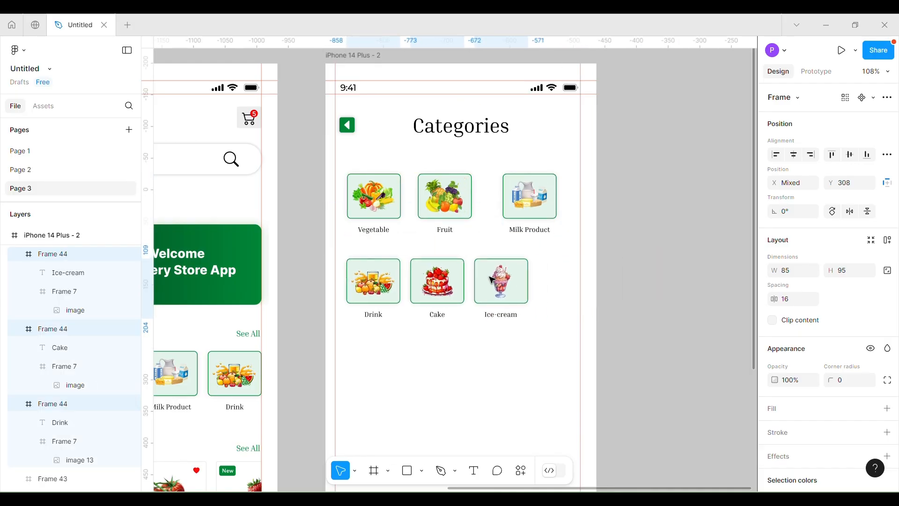
Set the horizontal spacing between the cards in both category rows to 40
drag(775, 299, 805, 298)
shift+click(444, 204)
shift+click(528, 206)
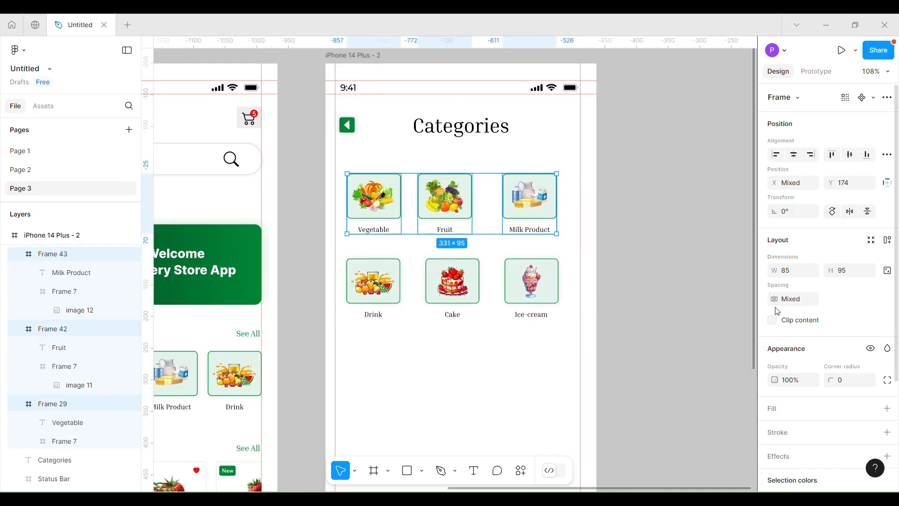
key(Return)
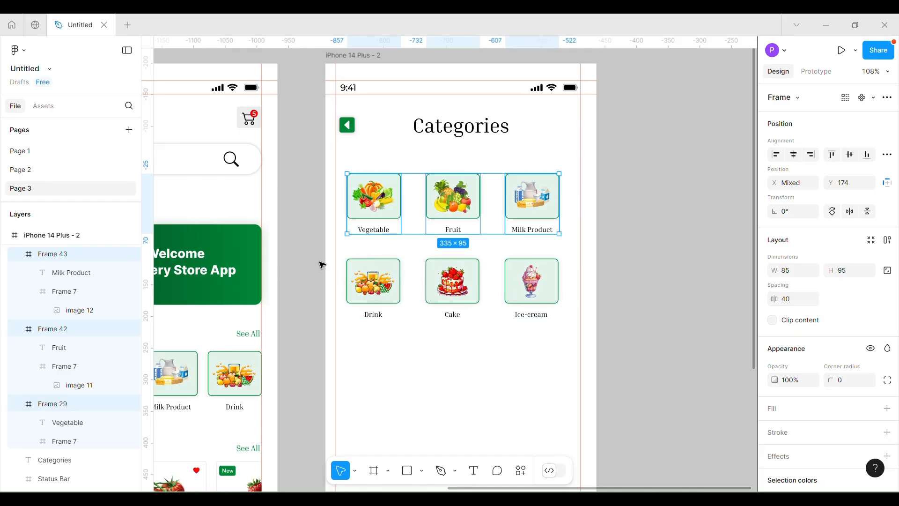
Align the lower category row under the upper one with a 26 vertical gap, and shift the six-card grid slightly inward and down
click(314, 232)
drag(300, 265, 522, 321)
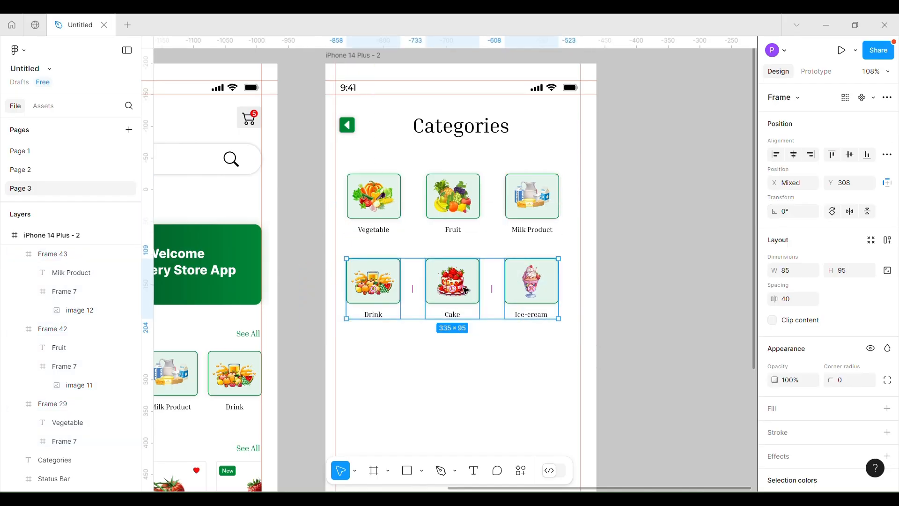
drag(483, 296, 484, 288)
click(489, 283)
drag(312, 186, 638, 382)
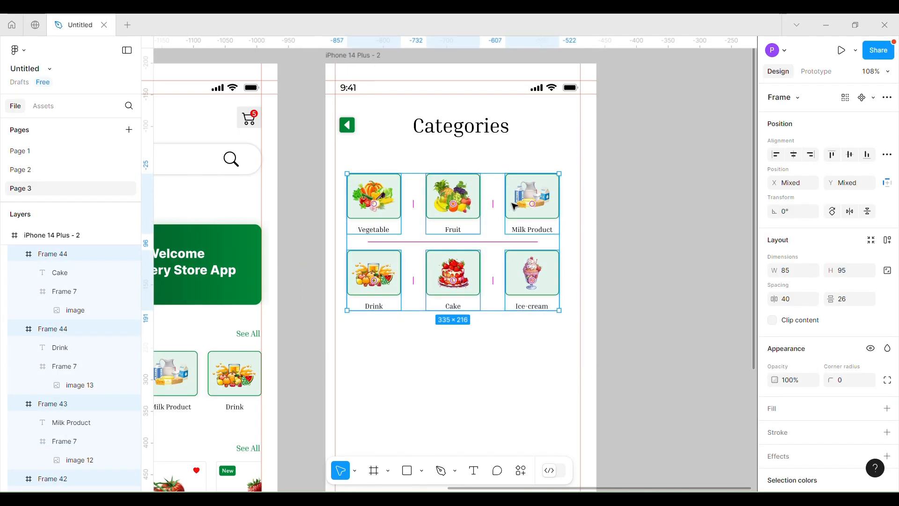
drag(512, 203, 515, 211)
click(562, 170)
Nudge the Categories heading and back arrow up slightly, and move the six-card grid up beneath them
drag(513, 61, 347, 132)
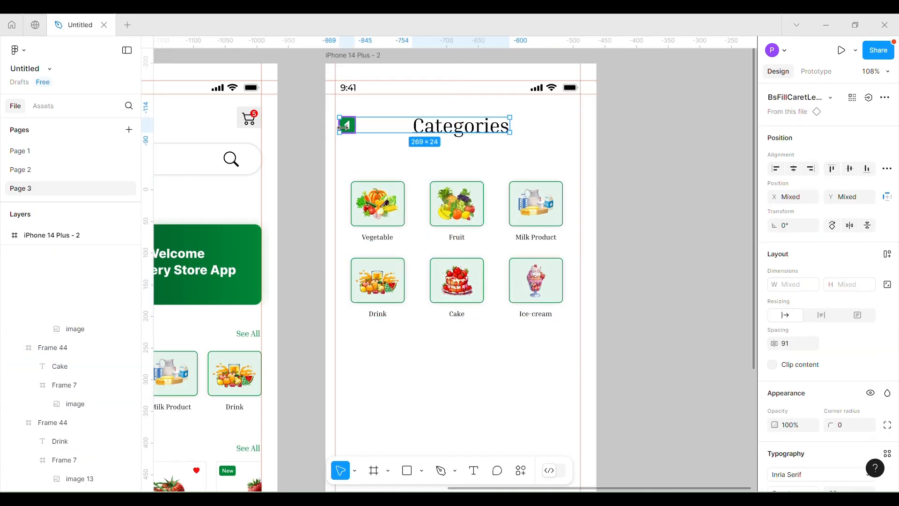
mouse_move(488, 131)
mouse_down()
mouse_move(488, 140)
mouse_move(488, 128)
mouse_up()
drag(345, 174, 598, 356)
drag(560, 229, 558, 216)
click(637, 207)
scroll(638, 207, down, 1)
scroll(636, 205, down, 2)
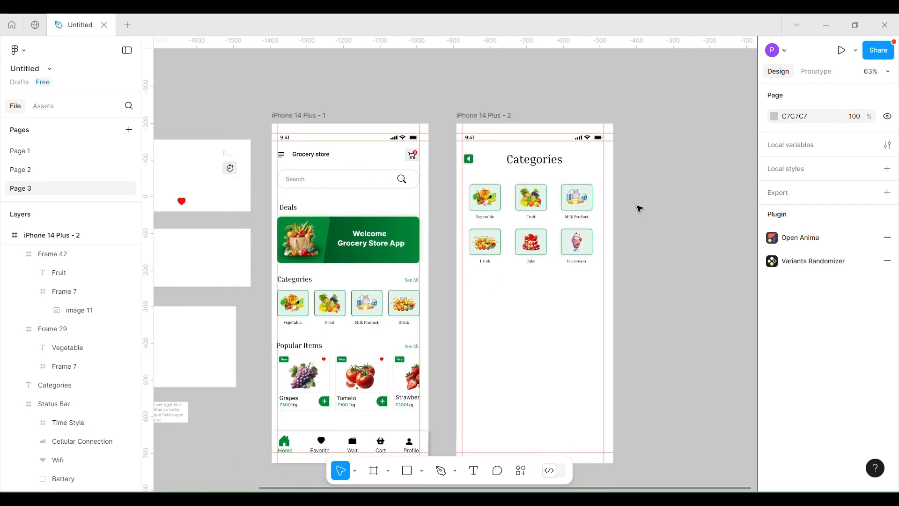
Centre the category card grid horizontally on the second screen and lower the Drink, Cake and Ice-cream row slightly
drag(637, 233, 586, 196)
drag(603, 162, 571, 157)
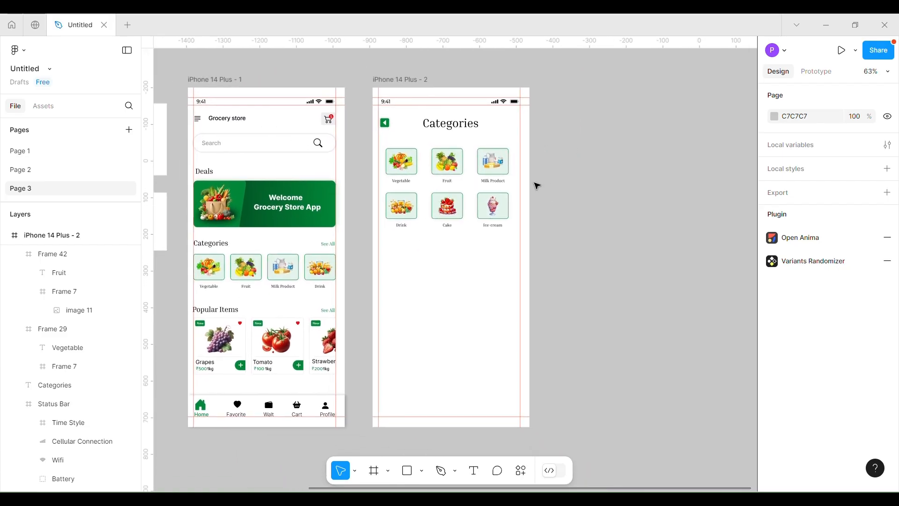
drag(372, 147, 526, 241)
drag(437, 177, 436, 174)
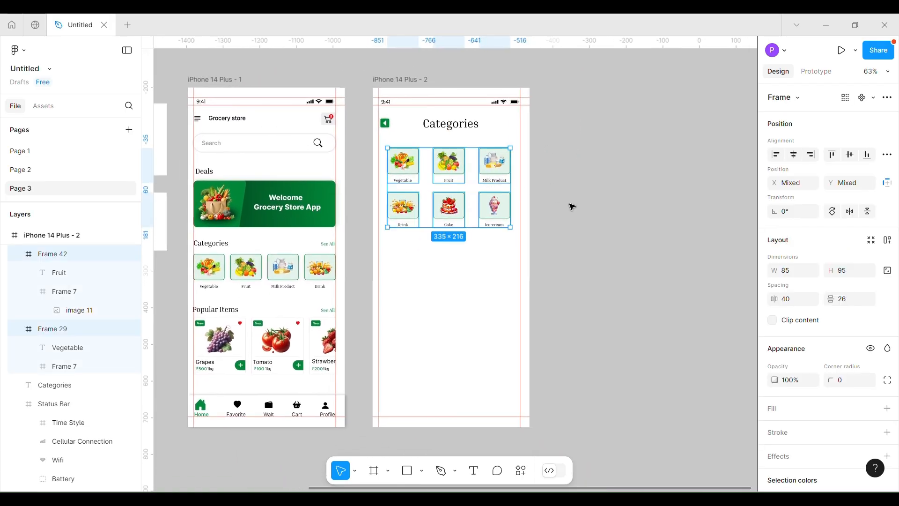
drag(557, 257, 423, 204)
click(616, 229)
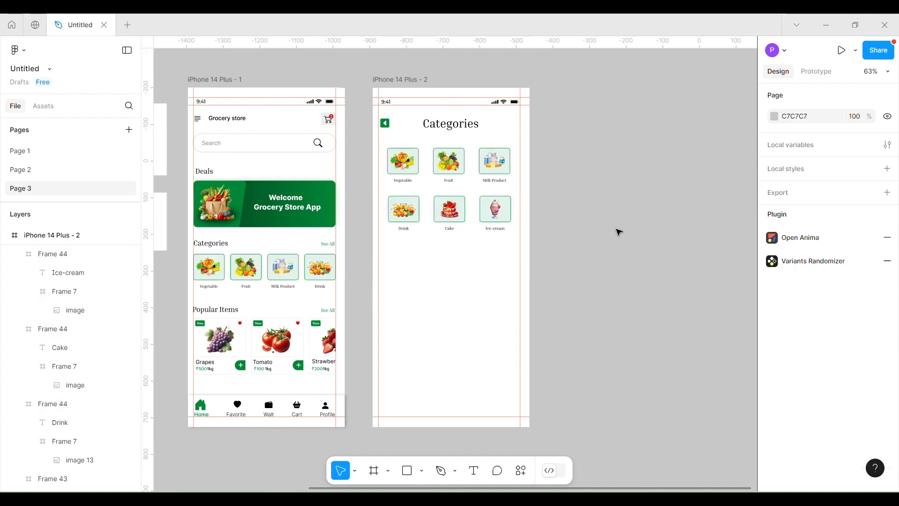
Duplicate the Categories screen to its right at X -387, Y -199 and change the copy's heading to "Popular Items"
drag(565, 235, 526, 230)
alt+drag(356, 72, 548, 79)
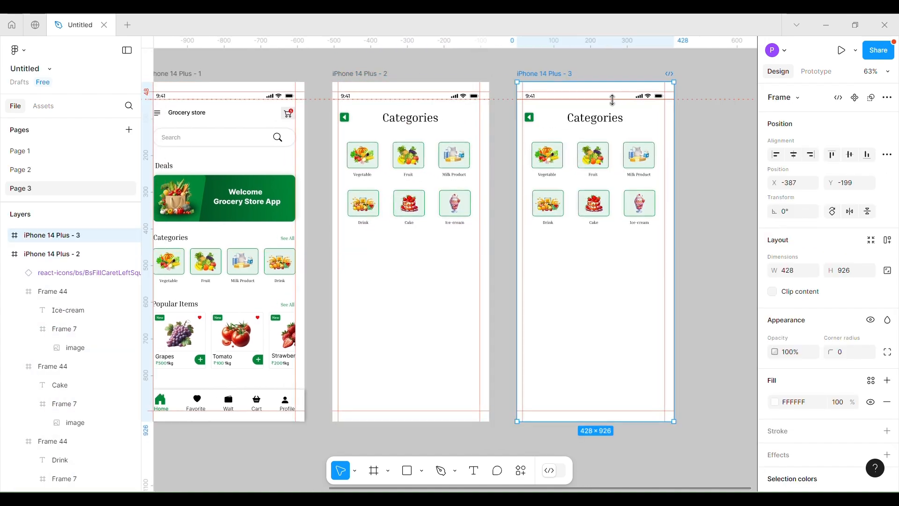
scroll(515, 187, right, 5)
double_click(494, 109)
text(Popular Items)
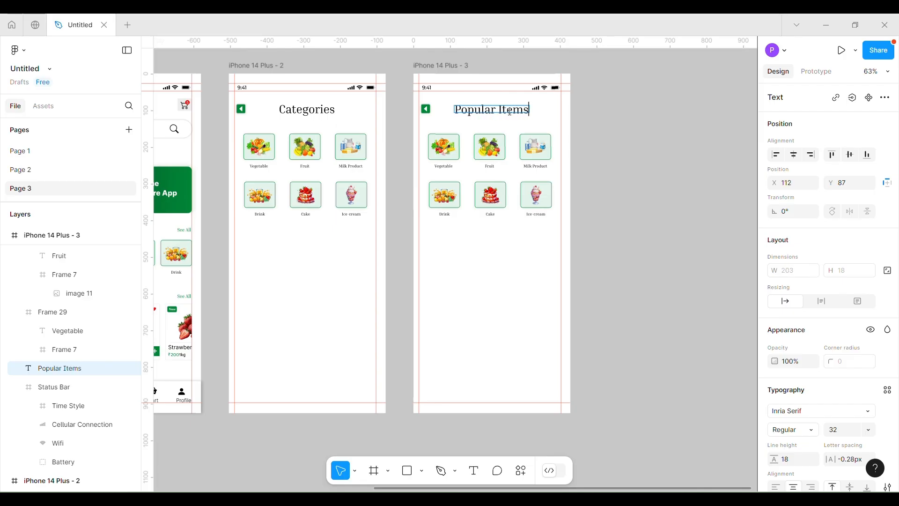
click(674, 169)
Delete all six category cards from the third screen
scroll(630, 159, down, 1)
drag(409, 120, 563, 213)
key(Delete)
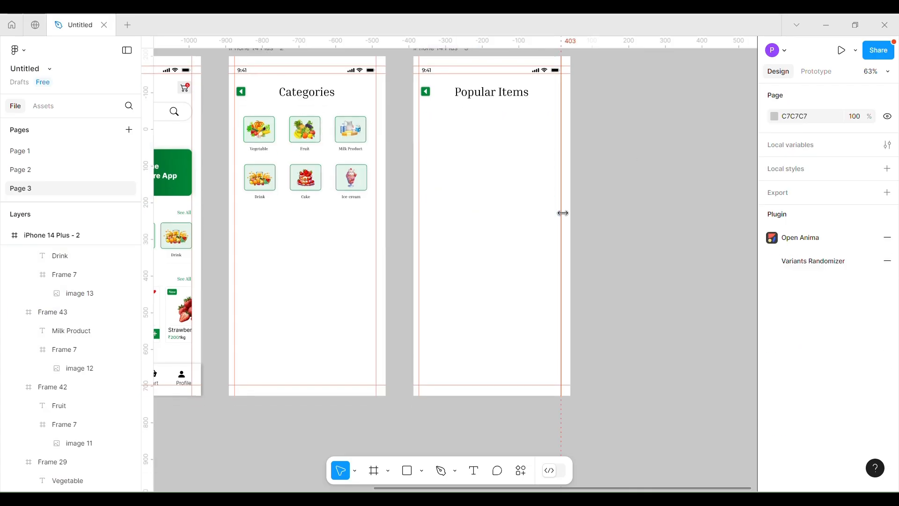
Copy the home screen's Popular Items section onto the third screen and ungroup it into separate product cards
drag(365, 243, 493, 255)
drag(219, 300, 451, 151)
right_click(464, 179)
click(487, 246)
click(598, 227)
right_click(500, 210)
click(519, 245)
click(519, 227)
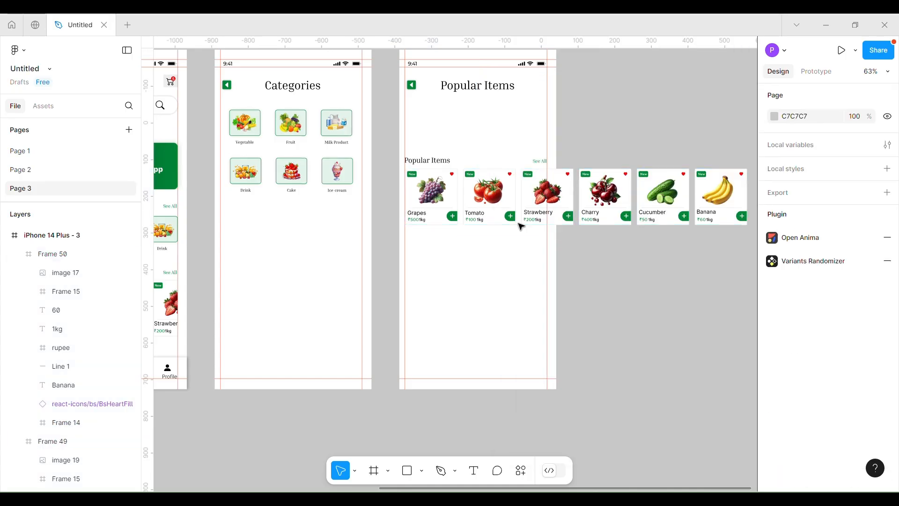
Delete the copied Popular Items section title and See All label above the product cards on the third screen
scroll(521, 226, up, 3)
click(424, 135)
key(Delete)
scroll(578, 135, down, 1)
scroll(496, 132, up, 2)
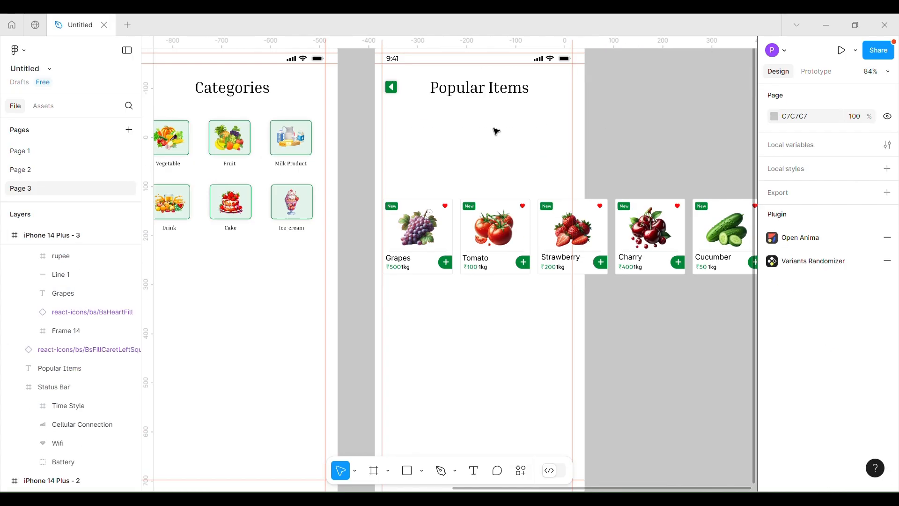
Arrange the Grapes and Tomato cards side by side beneath the third screen's heading with a spacing of 46
scroll(496, 131, down, 1)
drag(418, 231, 427, 157)
drag(513, 212, 526, 140)
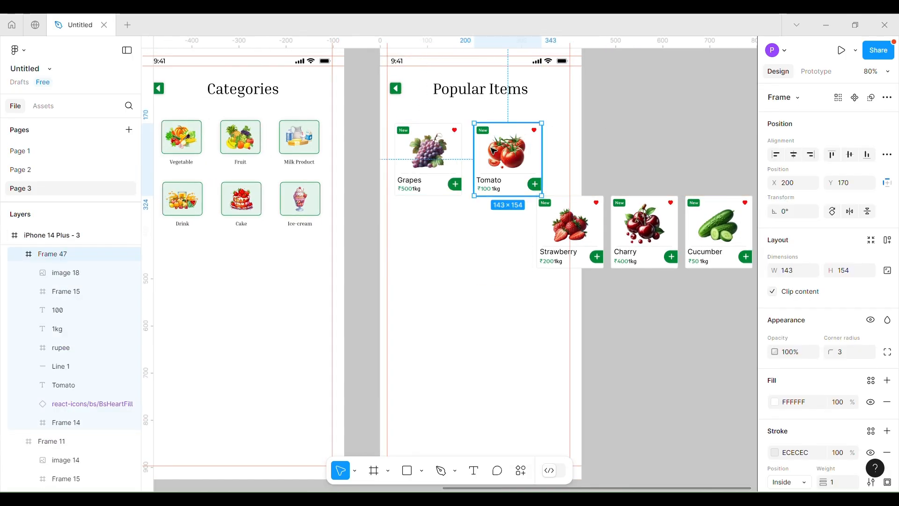
shift+click(429, 147)
key(ctrl+alt+t)
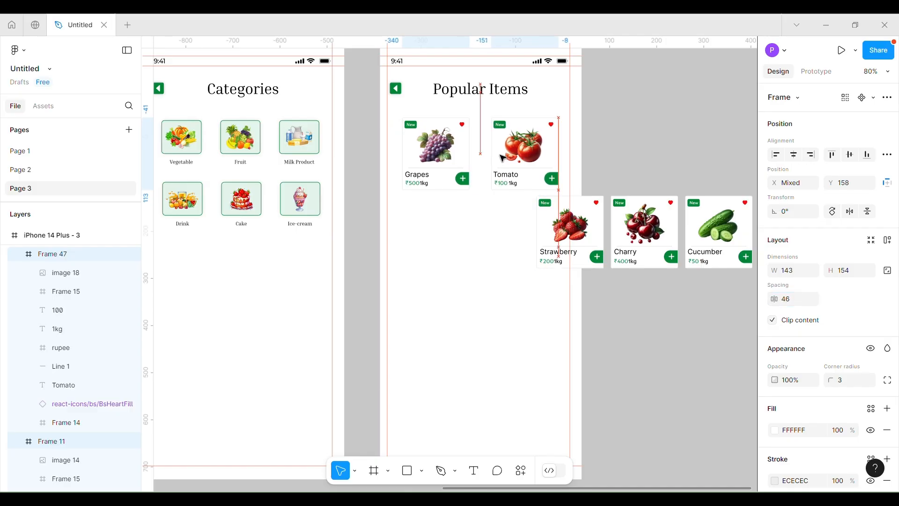
Set the spacing between the Strawberry and Charry cards to 46 and place them as the second row at Y 347
click(569, 225)
shift+click(632, 229)
text(46)
key(Return)
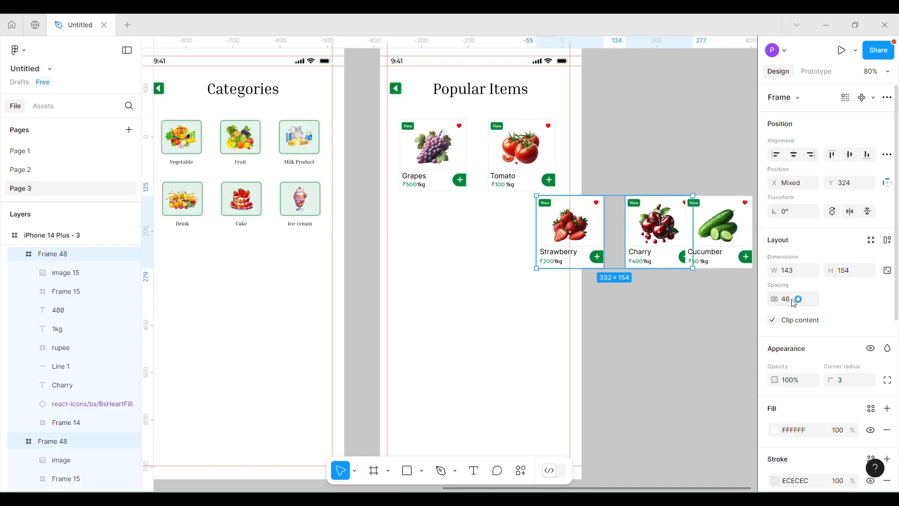
drag(645, 242, 523, 253)
scroll(632, 305, down, 3)
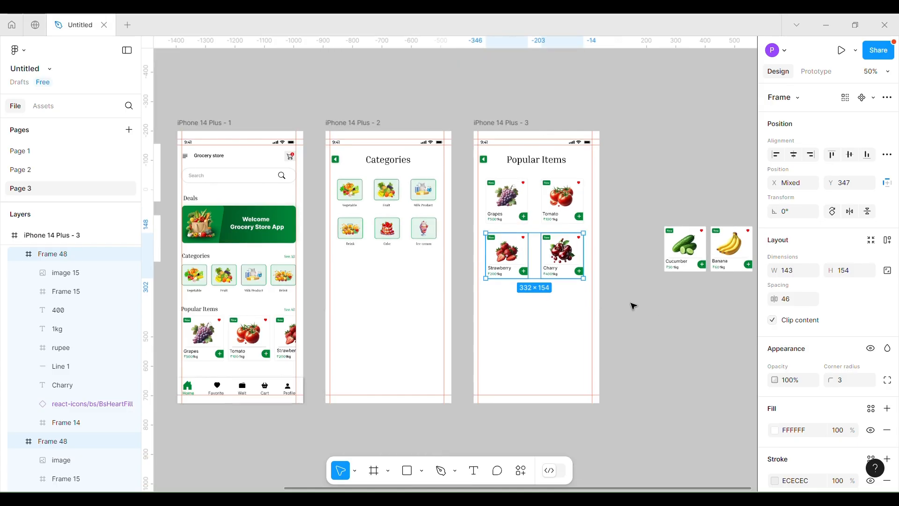
Set the spacing between the Cucumber and Banana cards to 46 and place them as the third row at Y 533
scroll(633, 305, right, 2)
click(625, 206)
shift+click(671, 206)
key(Return)
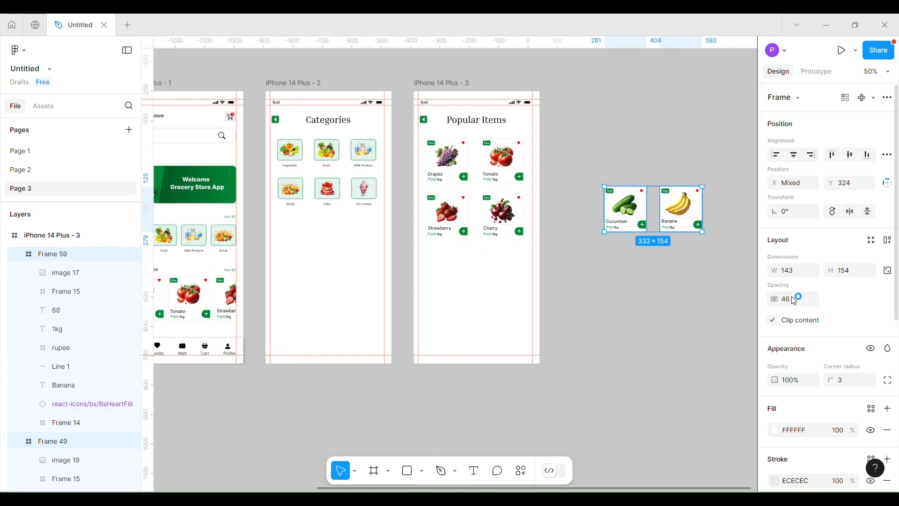
drag(639, 224, 466, 286)
scroll(466, 287, up, 3)
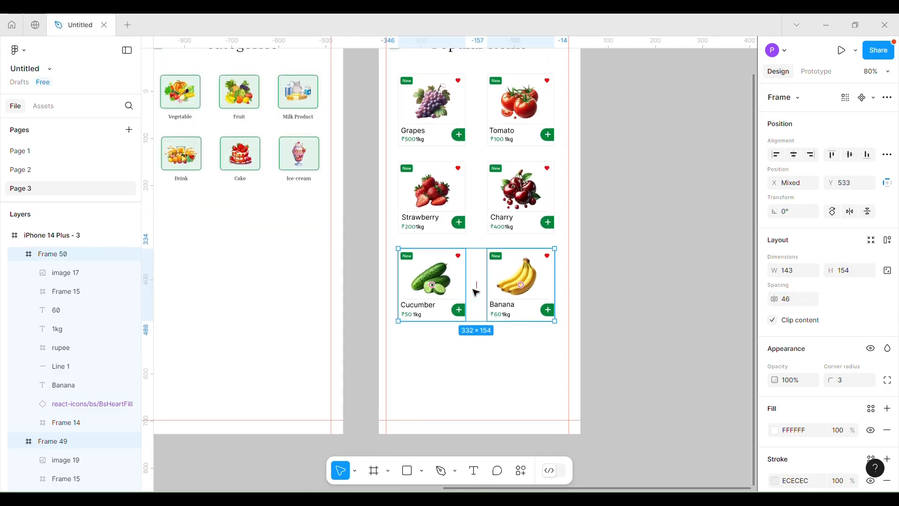
Reduce the vertical spacing between the three rows of product cards on the third screen
scroll(484, 291, up, 2)
drag(391, 98, 560, 361)
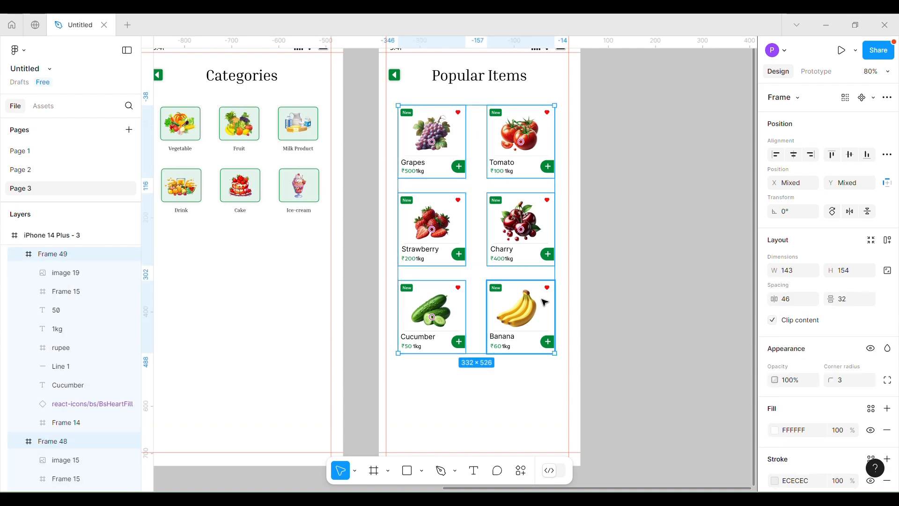
drag(828, 299, 783, 298)
click(651, 263)
scroll(651, 263, down, 5)
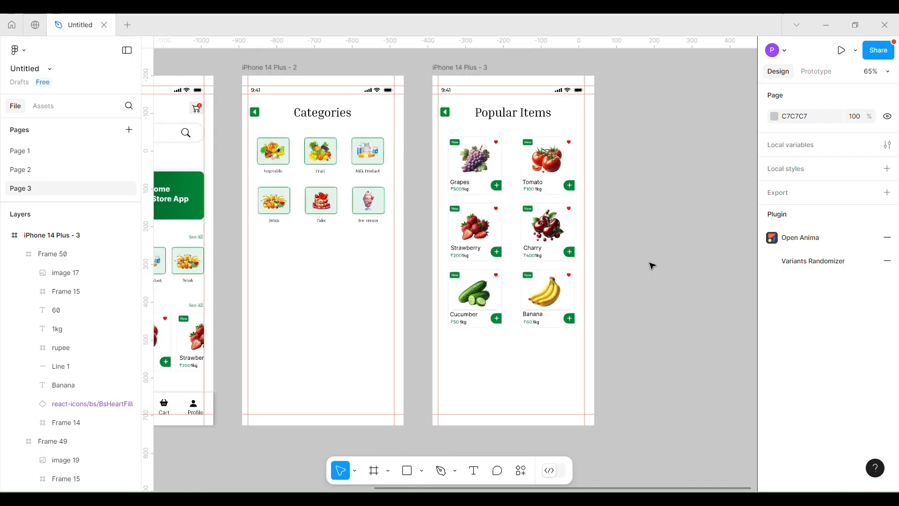
scroll(652, 265, down, 2)
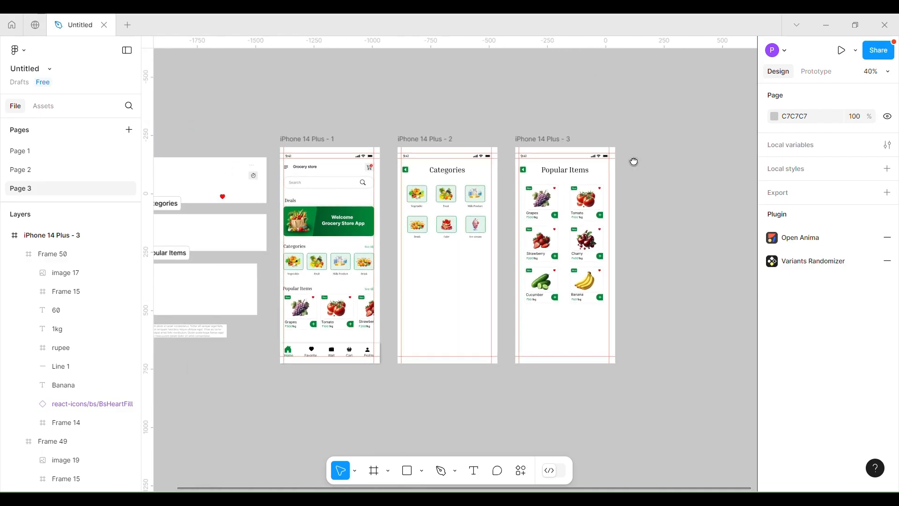
Duplicate the Popular Items screen to its right at X 145, Y -199
drag(634, 161, 477, 137)
click(412, 114)
alt+drag(384, 147, 518, 159)
scroll(518, 150, right, 3)
scroll(459, 124, up, 4)
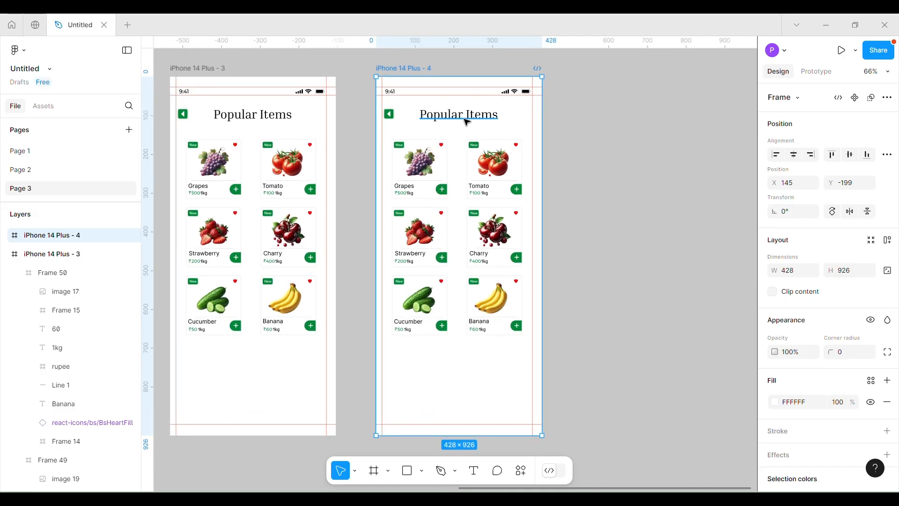
Delete the heading and all six product cards from the fourth screen
click(466, 122)
key(Delete)
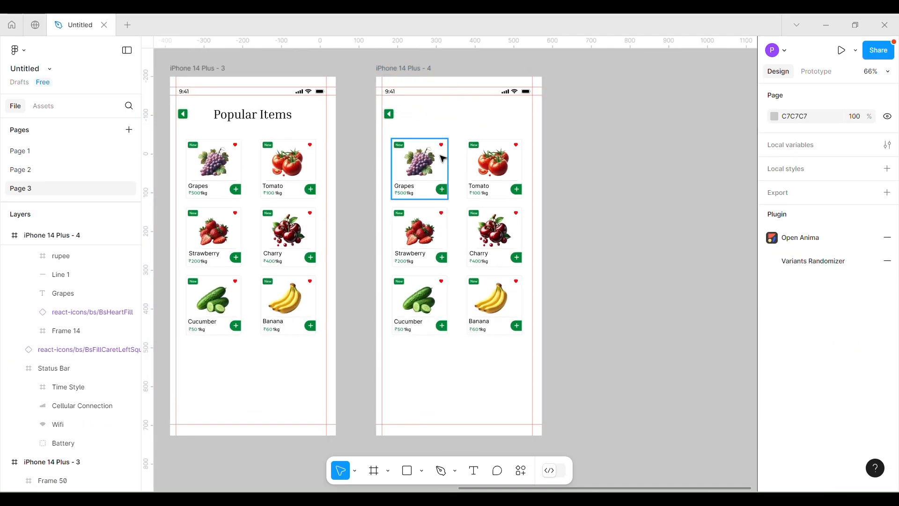
drag(389, 135, 487, 313)
key(Delete)
scroll(486, 314, down, 2)
scroll(528, 287, left, 3)
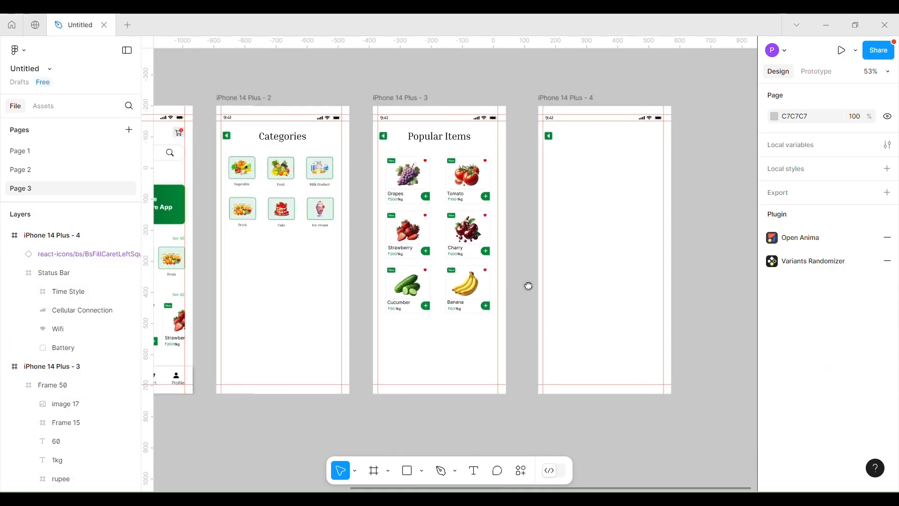
Copy the grapes image onto the fourth screen, resize it to 306 × 306 and place it near the top at X 54, Y 84
scroll(468, 234, right, 1)
click(377, 186)
double_click(377, 187)
alt+drag(377, 187, 468, 286)
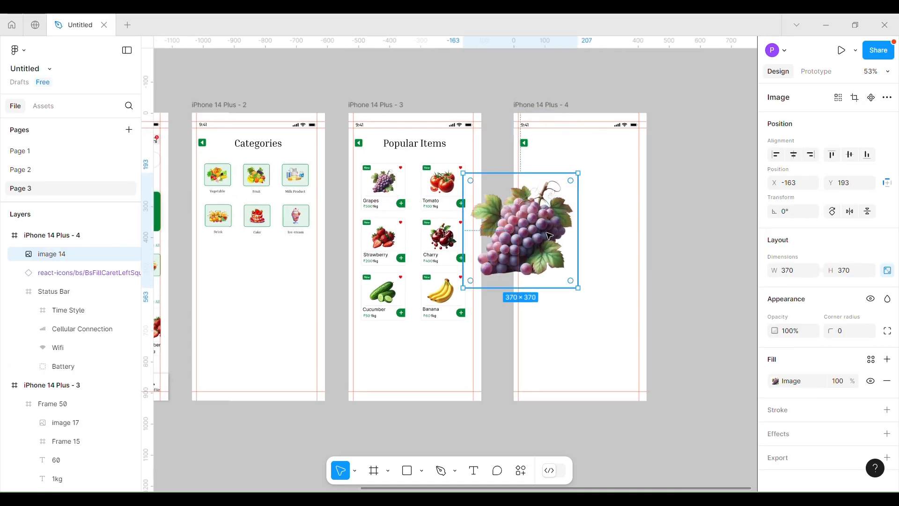
drag(522, 229, 573, 192)
drag(631, 250, 610, 230)
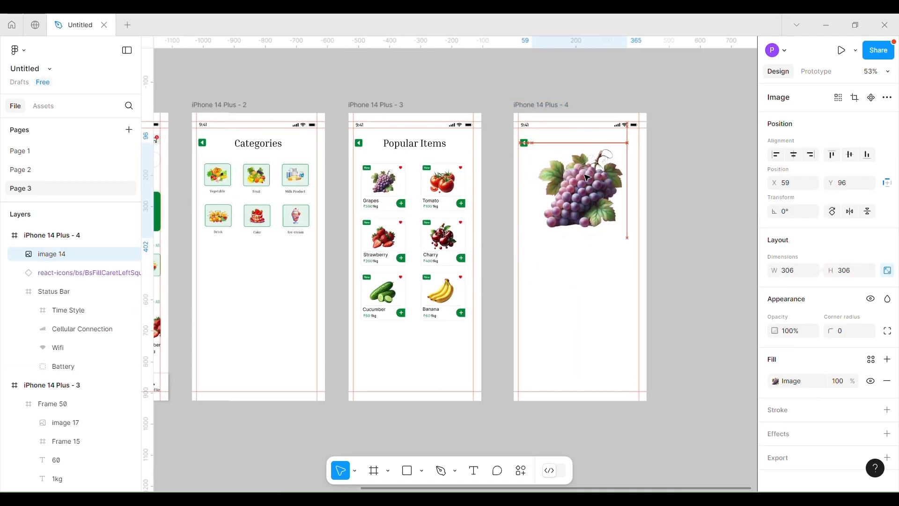
drag(579, 175, 593, 179)
scroll(609, 180, right, 2)
scroll(492, 258, right, 3)
scroll(461, 234, up, 3)
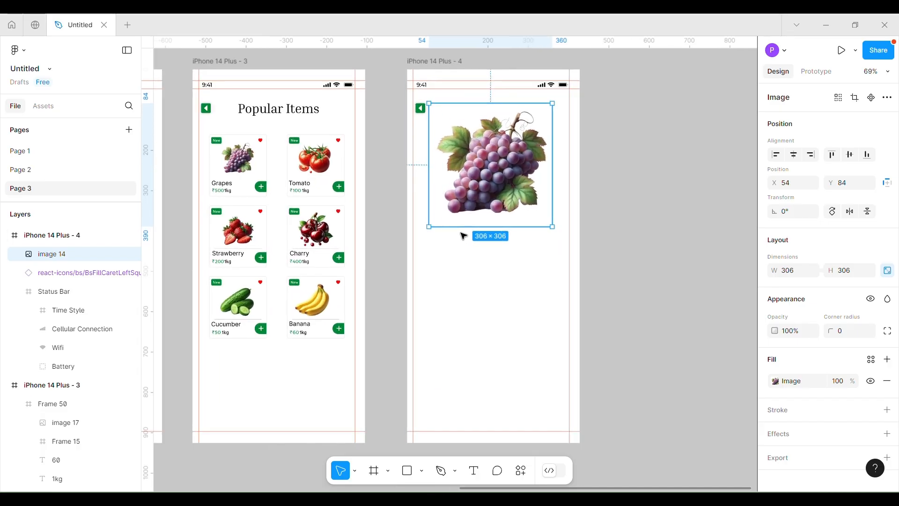
Copy the Popular Items heading below the grapes image at X 21, Y 415 and change its text to "Grapes"
click(461, 236)
alt+drag(270, 111, 444, 243)
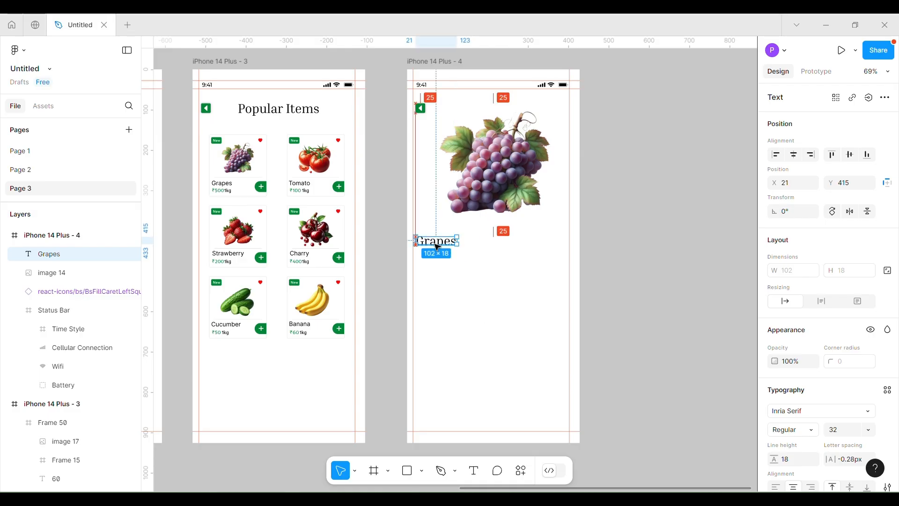
click(470, 297)
Move the lorem ipsum text block from the spare assets to below the Grapes title on the fourth screen
scroll(469, 298, down, 5)
click(575, 217)
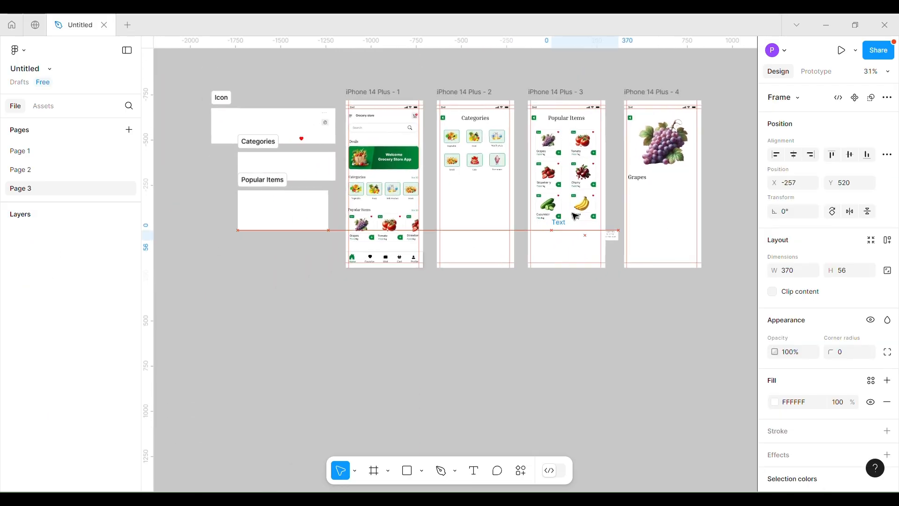
drag(575, 217, 638, 179)
Move the spare heart and stopwatch icons onto the fourth screen and place the heart beside the grapes image at X 367, Y 84
drag(326, 115, 666, 209)
scroll(504, 170, right, 4)
scroll(503, 171, up, 5)
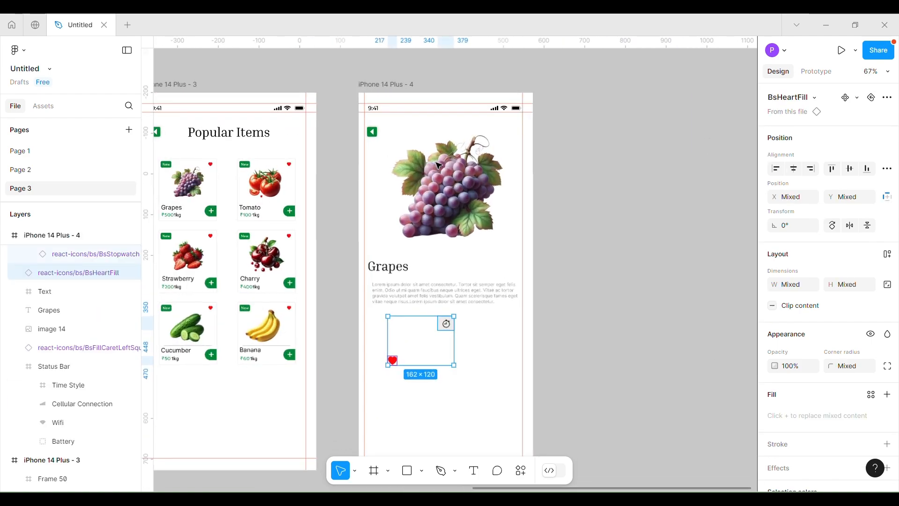
drag(386, 386, 496, 169)
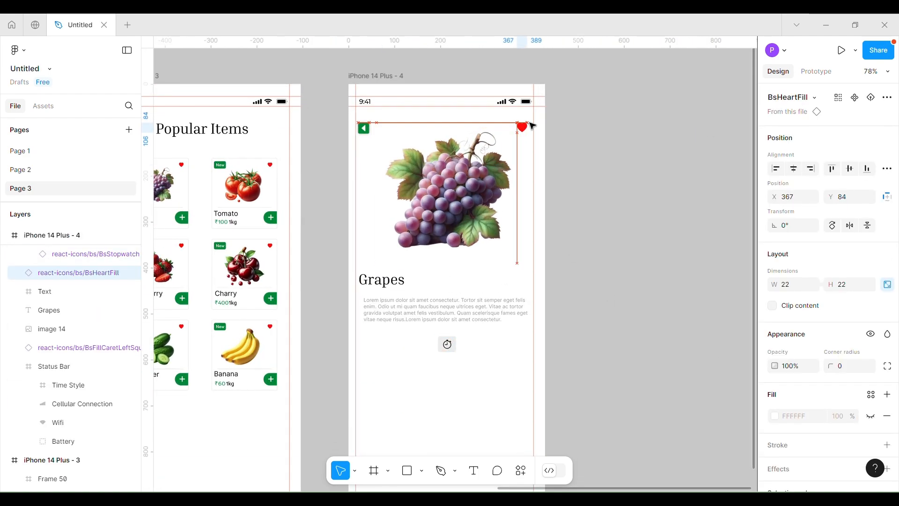
click(568, 160)
Align the description text with the Grapes title at X 21, Y 458 and place the stopwatch icon directly beneath its left end
scroll(568, 161, down, 4)
click(445, 249)
drag(445, 249, 360, 261)
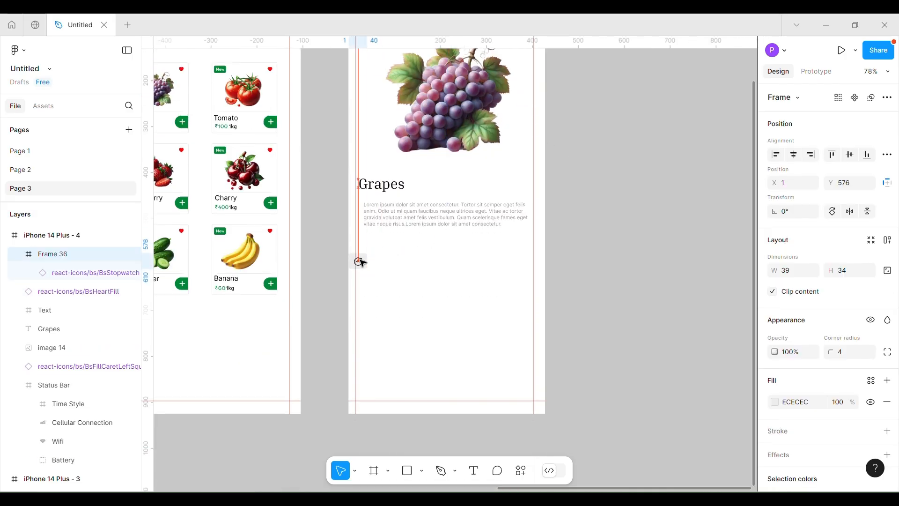
click(403, 205)
drag(403, 205, 398, 202)
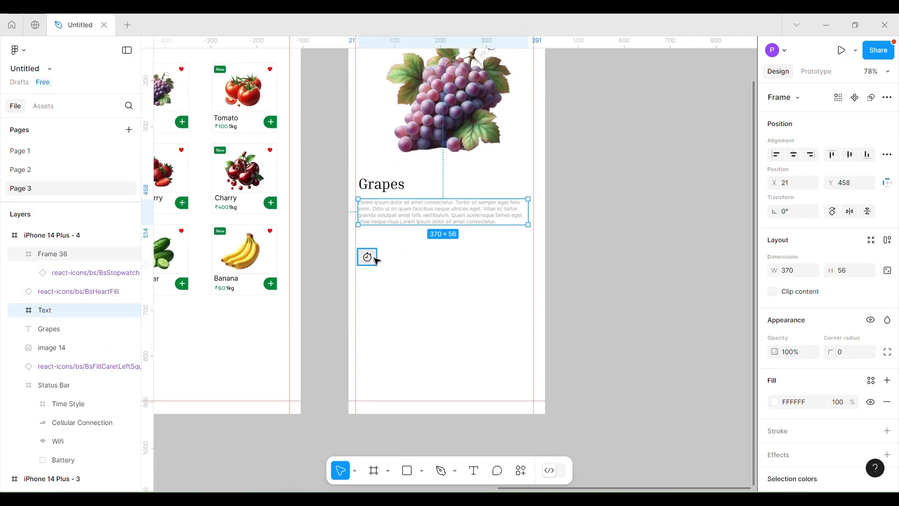
drag(375, 261, 376, 251)
Add the text "Deliver Time" in Inter at size 16 and place it beside the stopwatch icon
scroll(401, 277, up, 5)
key(t)
click(438, 347)
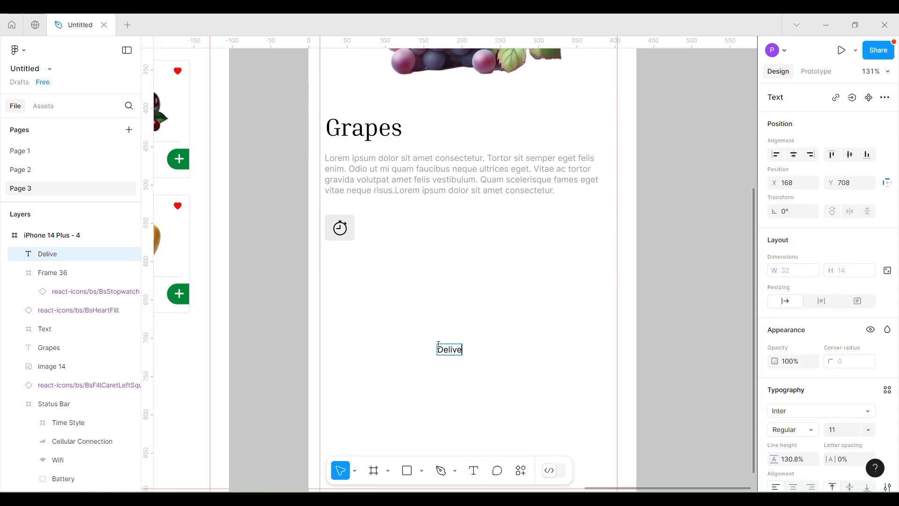
key(Escape)
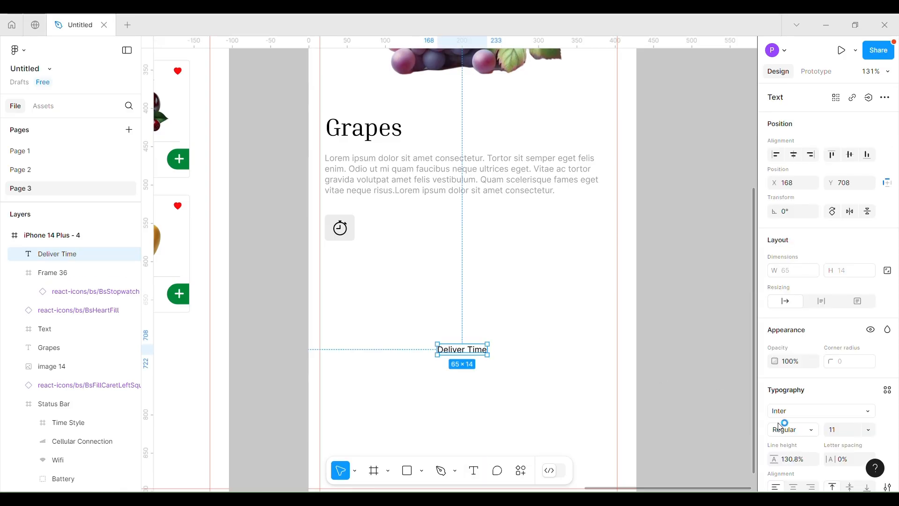
click(870, 432)
click(843, 382)
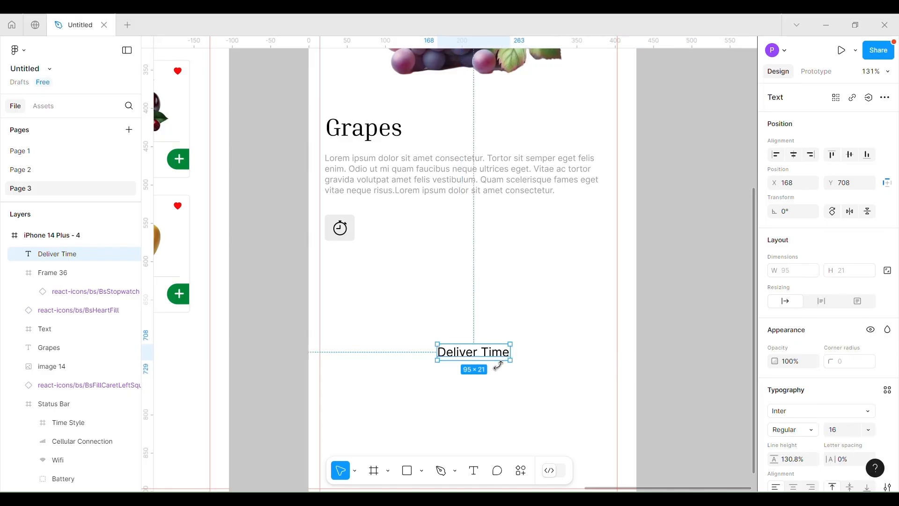
drag(484, 351, 406, 250)
Add the text "25-30 Min" at size 15 in grey 9C9C9C and place it under Deliver Time at X 72, Y 558
double_click(397, 249)
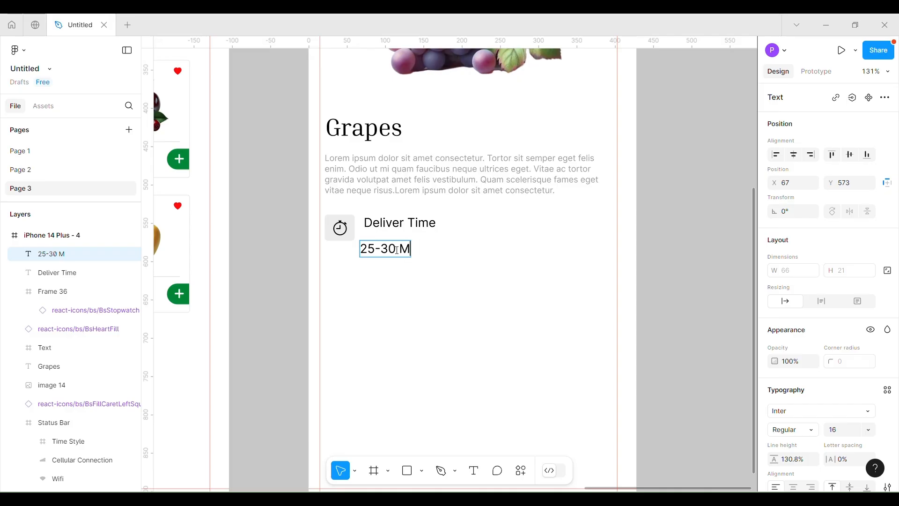
text(25-30 Min)
key(Escape)
click(868, 429)
click(847, 307)
scroll(824, 374, down, 2)
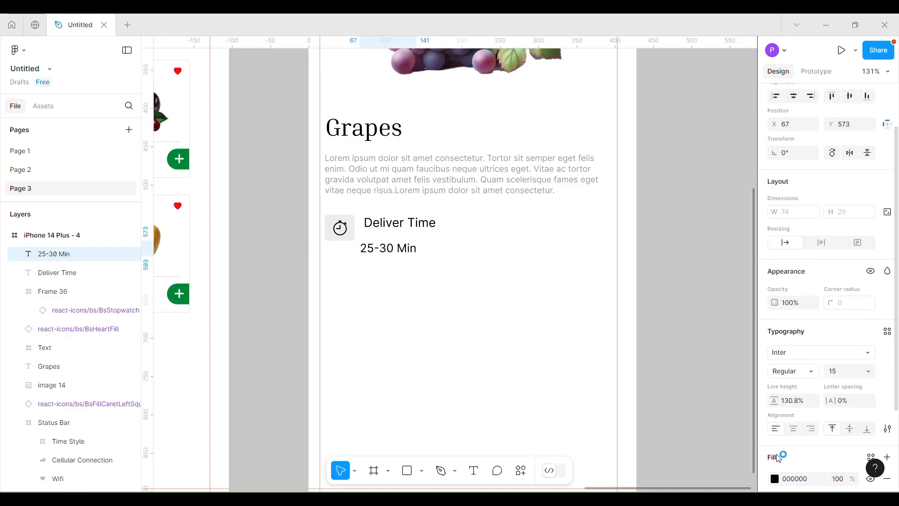
click(775, 478)
click(720, 434)
key(Escape)
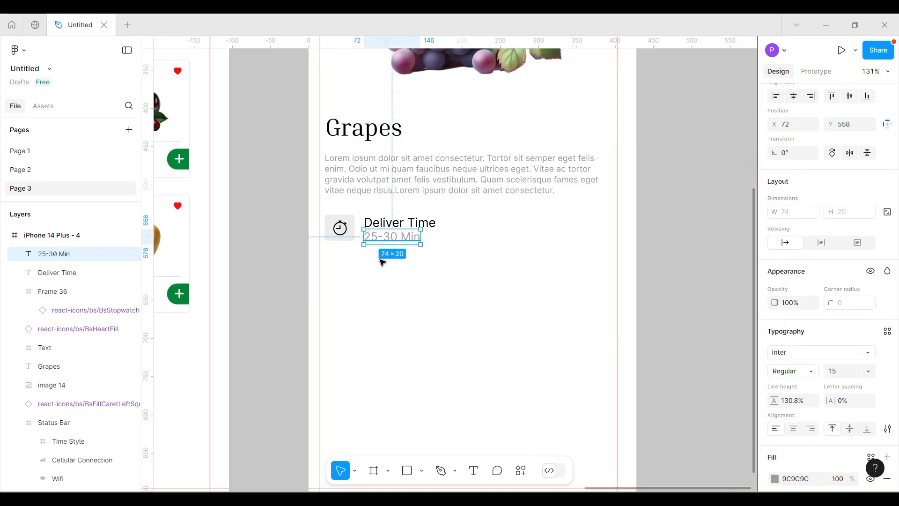
click(387, 276)
Copy the Banana card's rupee symbol, price and 1kg label onto the fourth screen below the delivery time
scroll(387, 279, down, 3)
scroll(320, 282, left, 2)
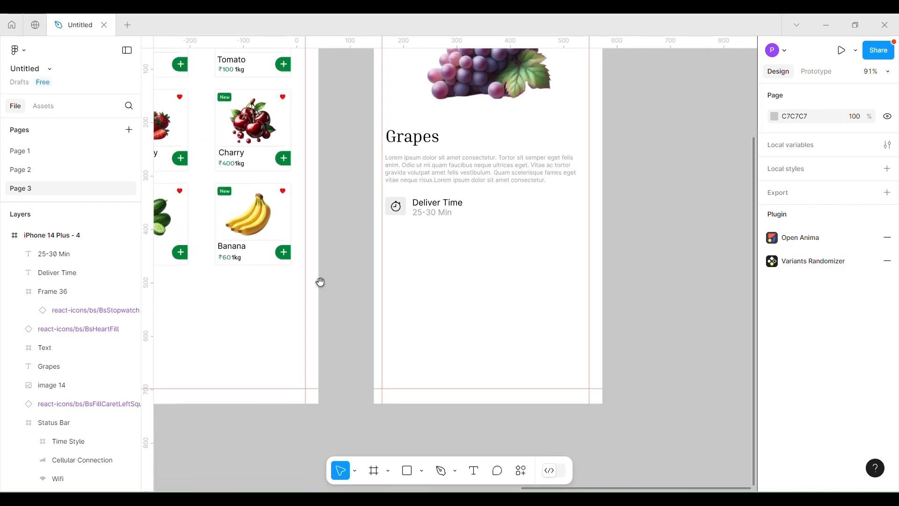
click(227, 257)
scroll(219, 265, up, 5)
shift+click(247, 250)
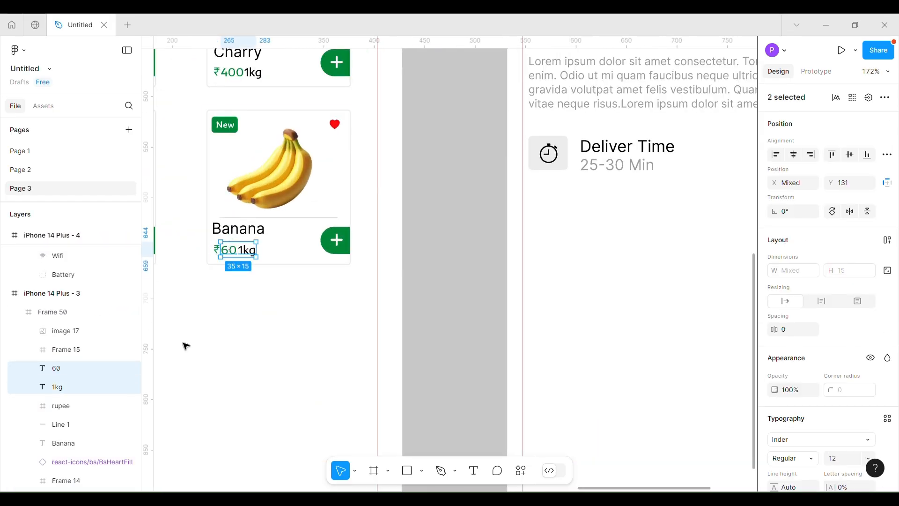
shift+click(61, 406)
drag(238, 251, 591, 256)
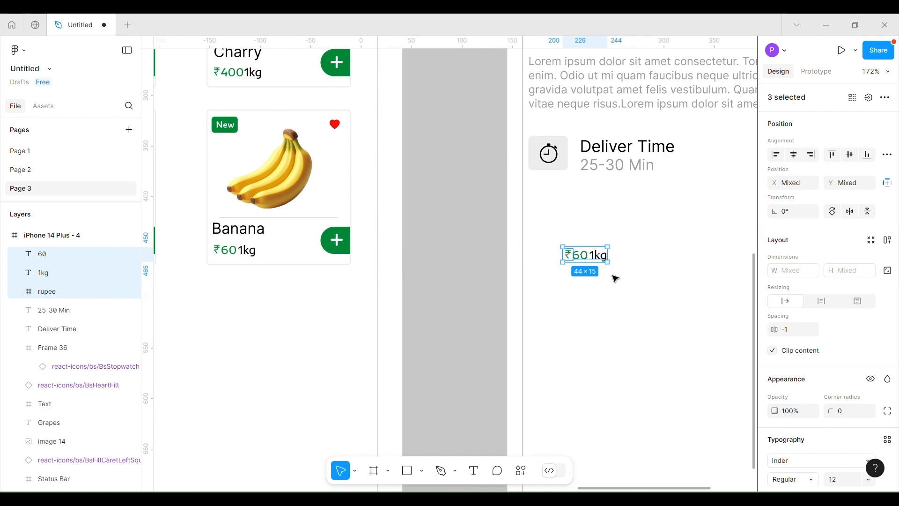
Move the copied 60 and 1kg texts to the right, away from the rupee symbol
scroll(615, 279, right, 5)
key(Escape)
click(359, 240)
shift+click(341, 240)
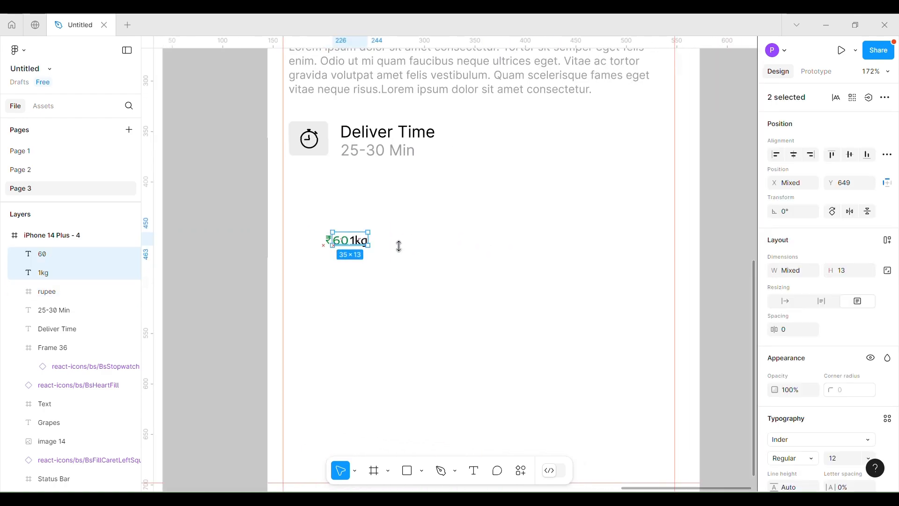
drag(346, 243, 410, 244)
Set the copied rupee symbol's width to 32 with its proportions locked and place it below the stopwatch icon
click(330, 240)
scroll(889, 262, down, 1)
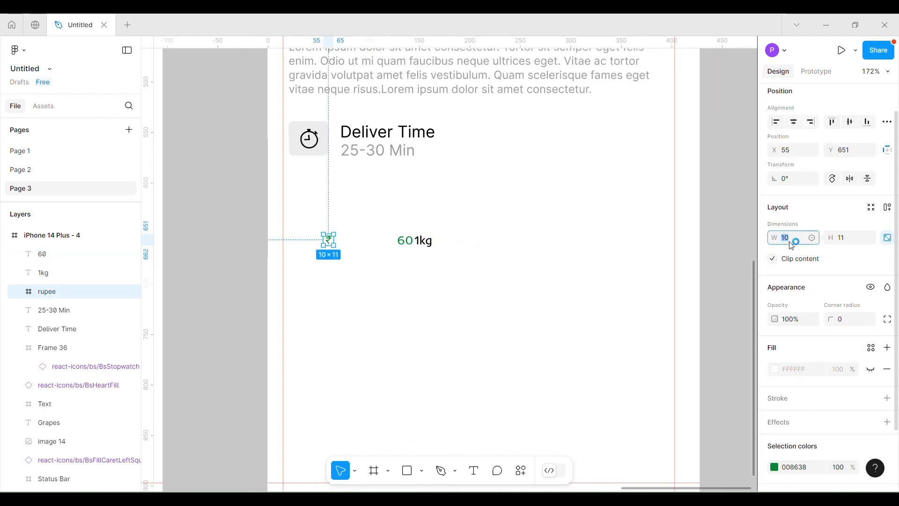
text(32)
key(Return)
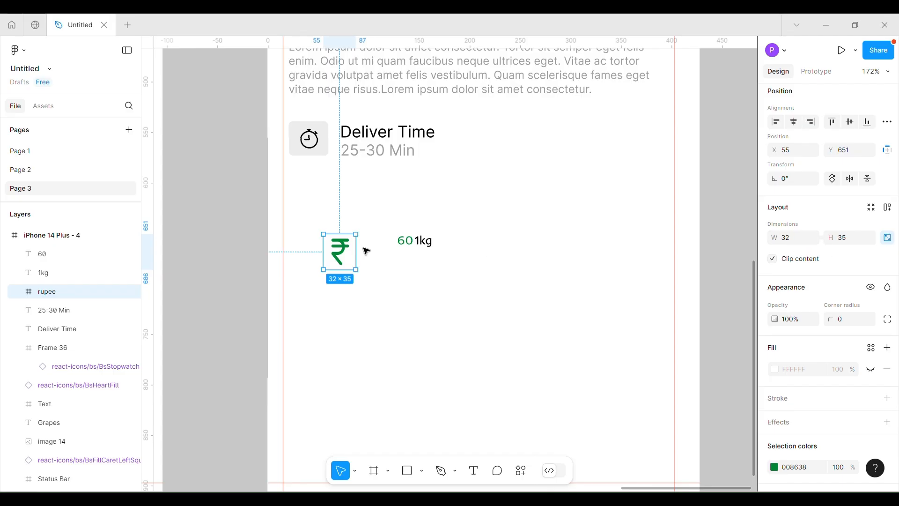
drag(329, 250, 302, 231)
Set the copied 60 price text to size 32 with auto-width resizing
click(412, 244)
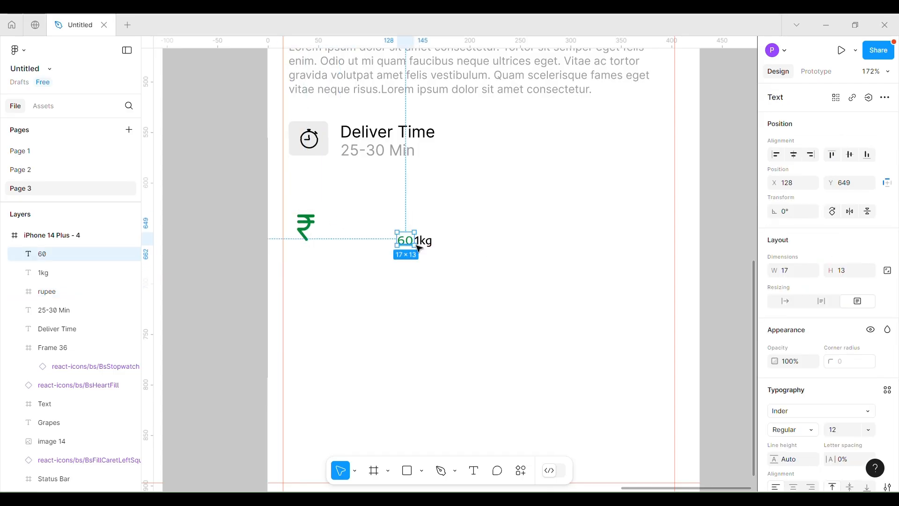
click(869, 429)
click(856, 368)
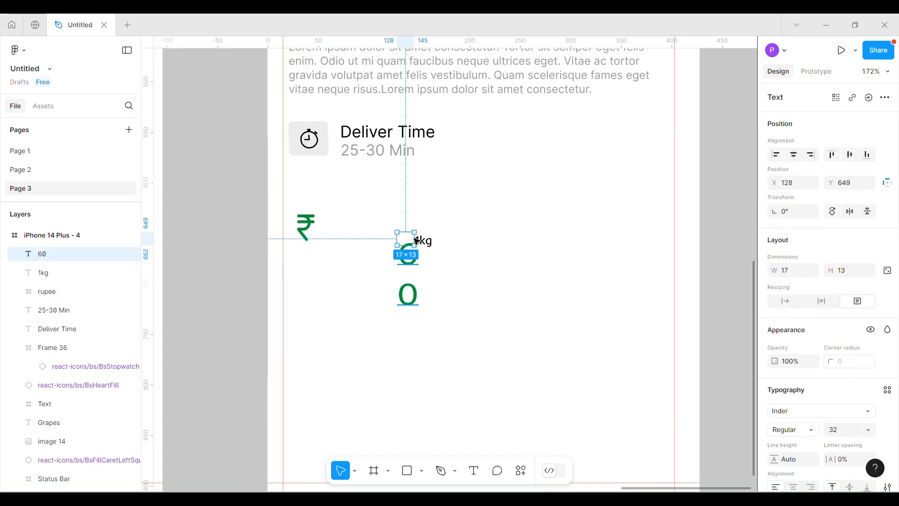
click(785, 301)
Change the enlarged price text to 500 and place it right beside the green rupee symbol
double_click(367, 254)
text(5)
drag(409, 258, 341, 251)
text(00)
click(377, 311)
scroll(377, 300, up, 1)
Enlarge the copied 1kg label to size 32 with auto width and place it directly after the 500 price
click(431, 260)
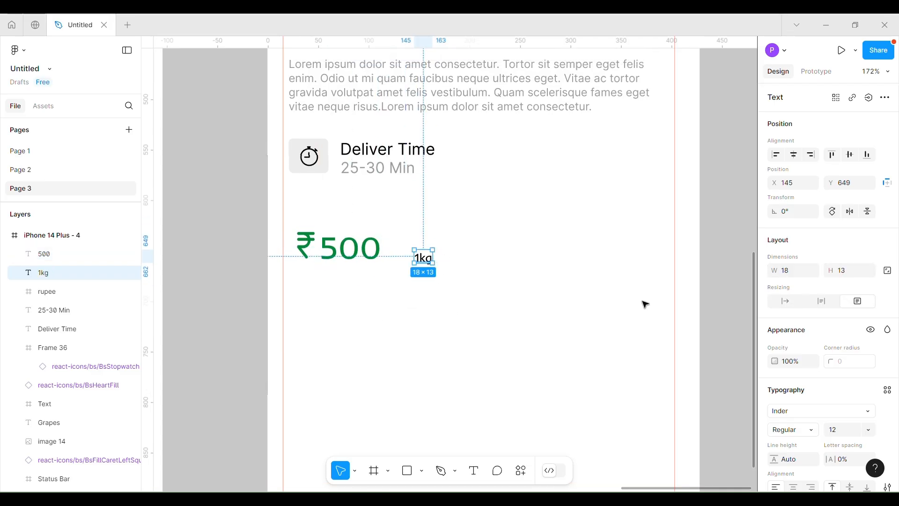
click(869, 429)
click(856, 366)
click(785, 301)
drag(443, 266, 417, 252)
click(498, 266)
Copy the Banana card's green plus button to the right of the 1kg label and widen it to 145 × 34
scroll(498, 266, down, 4)
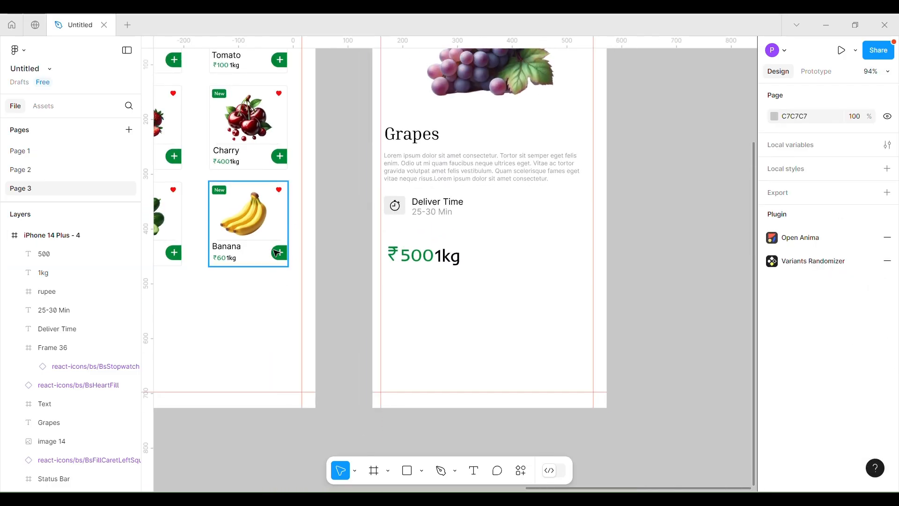
double_click(280, 251)
alt+drag(280, 251, 612, 248)
scroll(546, 264, up, 4)
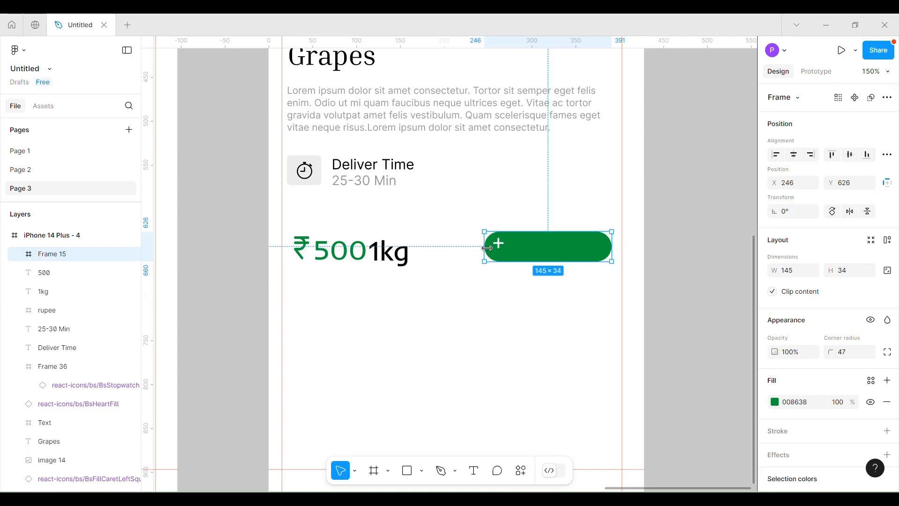
Centre the plus icon's two bars vertically at the left end of the widened green button
click(18, 254)
click(65, 273)
click(32, 273)
click(60, 291)
shift+click(66, 310)
scroll(512, 258, up, 4)
mouse_move(498, 241)
shift+mouse_down()
mouse_move(505, 251)
mouse_move(494, 253)
shift+mouse_up()
click(437, 283)
Duplicate the plus icon at the button's right end and delete the copy's vertical bar to make a minus
click(66, 273)
drag(498, 234, 668, 235)
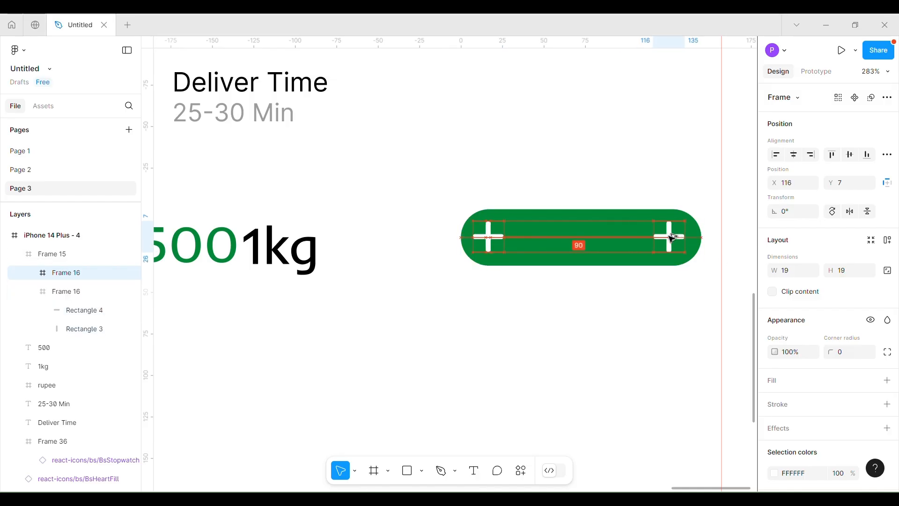
key(Escape)
triple_click(669, 236)
key(Delete)
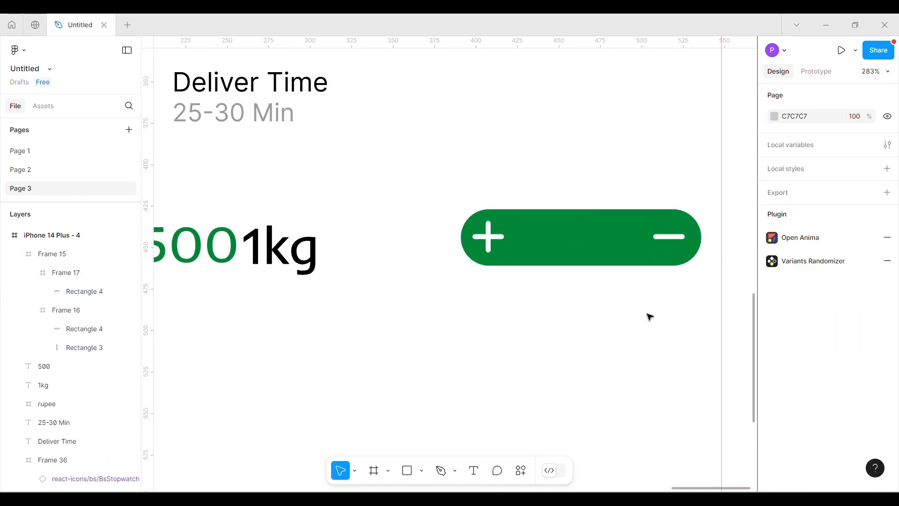
Add an inside stroke of weight 1 in green 008638 to the quantity button
click(546, 240)
click(781, 343)
click(775, 363)
click(659, 432)
click(747, 160)
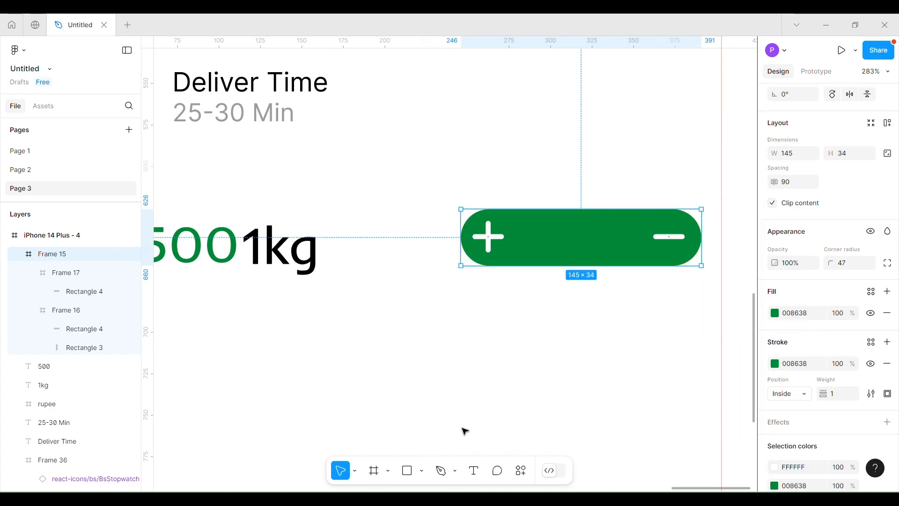
Draw a white frame in the middle of the quantity button, between the plus and minus icons
key(f)
mouse_move(546, 209)
mouse_down()
mouse_move(609, 240)
mouse_move(588, 249)
mouse_up()
click(772, 356)
scroll(580, 248, up, 1)
click(600, 335)
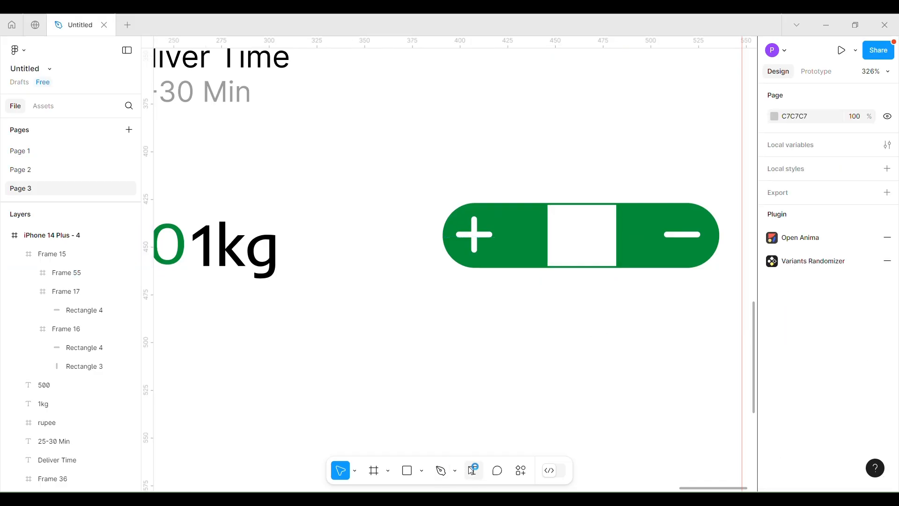
Add the number 2 at size 24 and centre it in the quantity button's white frame
click(471, 470)
click(575, 233)
click(868, 429)
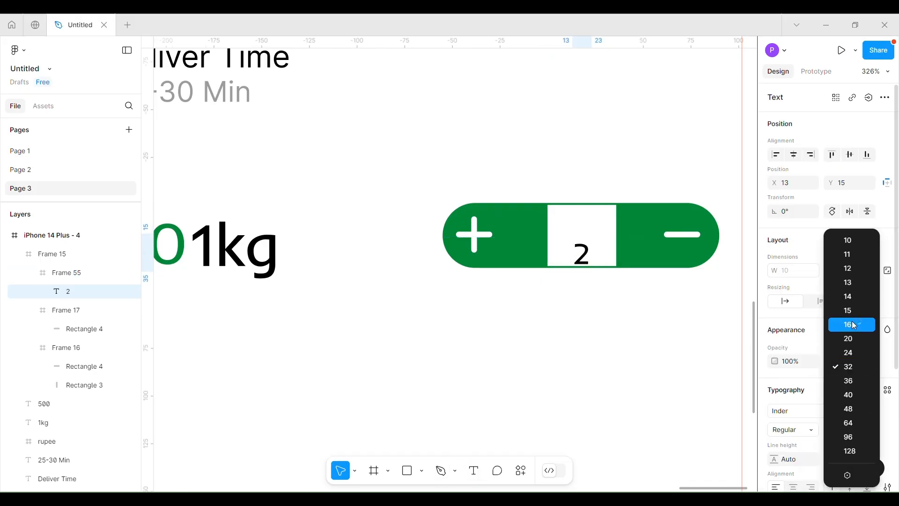
click(847, 352)
drag(596, 276, 587, 235)
click(606, 337)
Move the quantity button to X 253, just inside the right margin guide and roughly level with the price text
scroll(605, 338, down, 5)
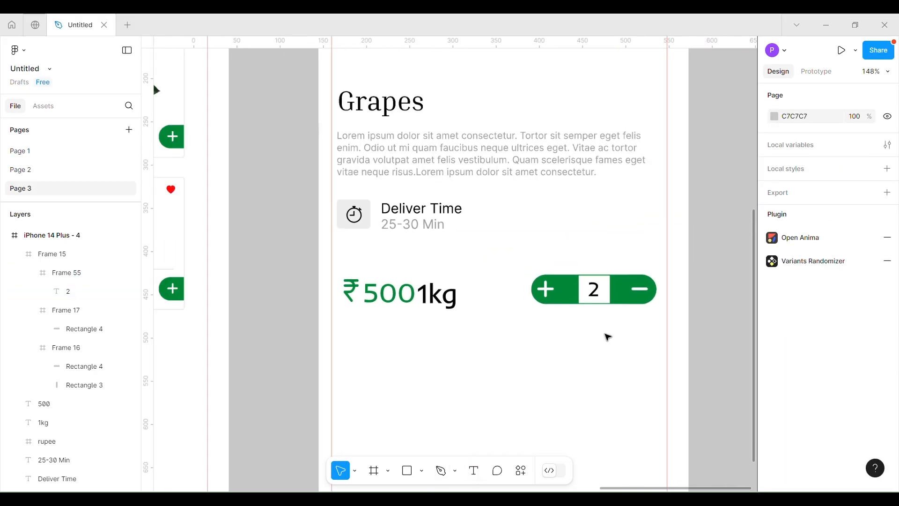
click(620, 304)
drag(621, 305, 620, 304)
scroll(617, 344, up, 2)
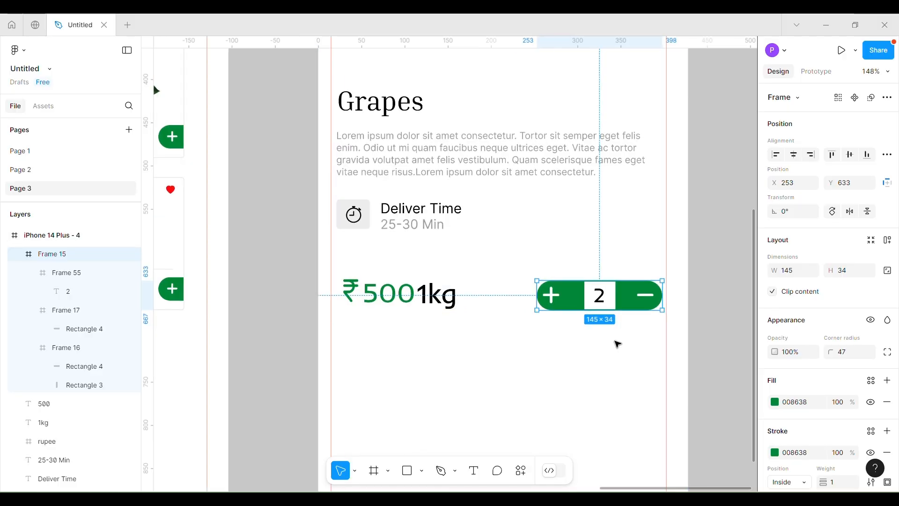
scroll(617, 343, down, 1)
scroll(617, 343, up, 2)
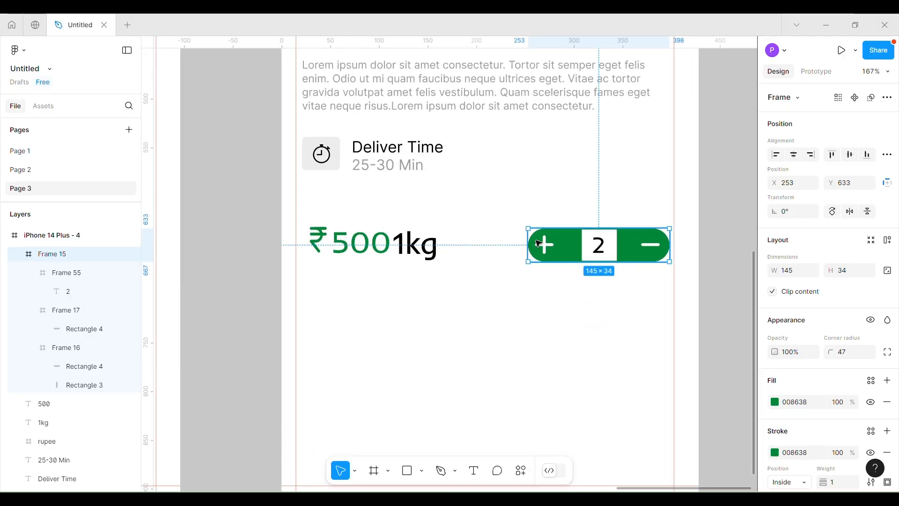
double_click(660, 245)
click(638, 287)
scroll(638, 273, down, 5)
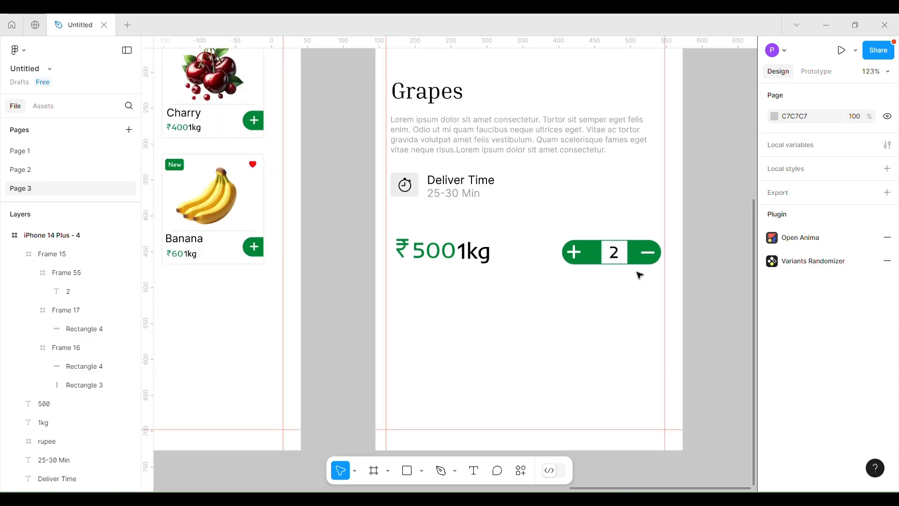
click(625, 255)
click(611, 313)
scroll(610, 313, down, 1)
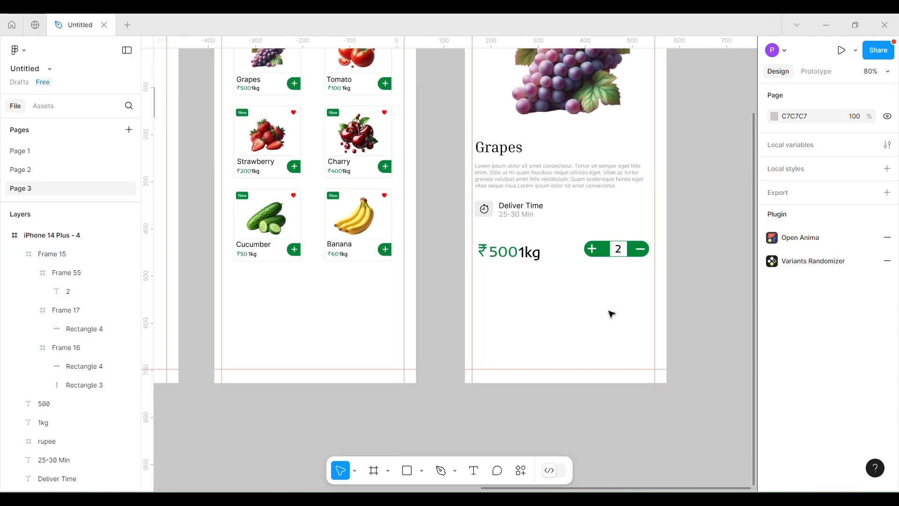
Draw a 272 × 50 frame below the price row on the fourth screen and fill it with green 008638
key(f)
drag(508, 313, 635, 337)
click(773, 356)
click(774, 376)
click(660, 432)
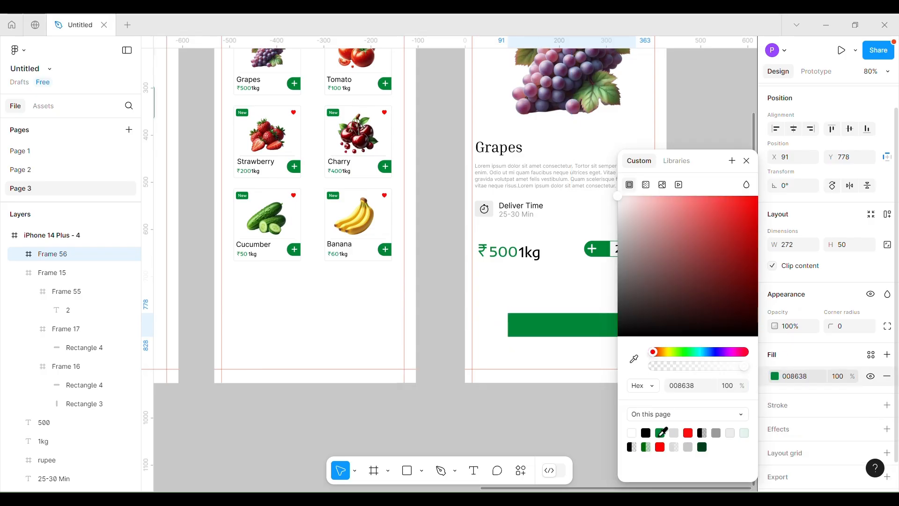
Set the green frame's corner radius to 7 and move it to X 78, Y 822
click(746, 161)
drag(830, 326, 898, 325)
drag(592, 325, 585, 349)
Align the rupee symbol, 500 price, 1kg label and quantity button with one another in a single row
click(608, 251)
shift+click(503, 252)
drag(450, 240, 627, 262)
click(832, 155)
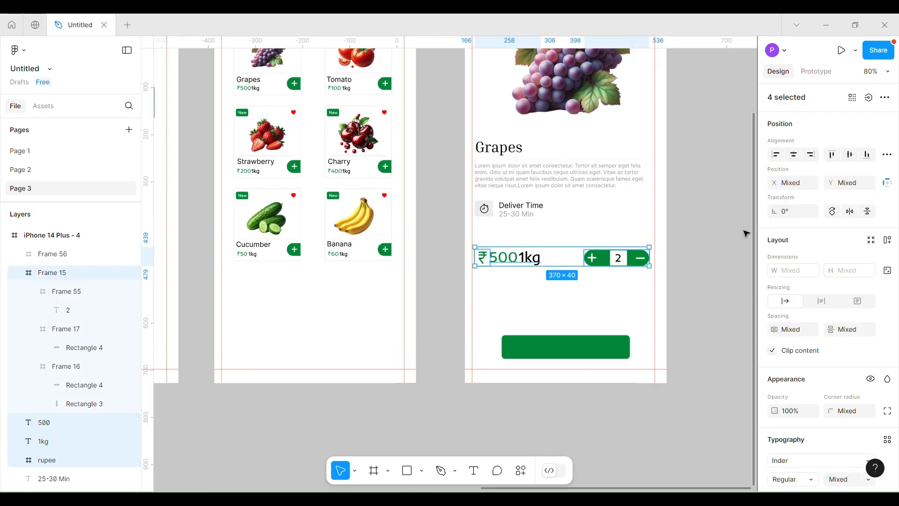
Move the Deliver Time block slightly down and the price row slightly up to tighten the gap between them
drag(461, 201, 536, 221)
drag(446, 244, 655, 276)
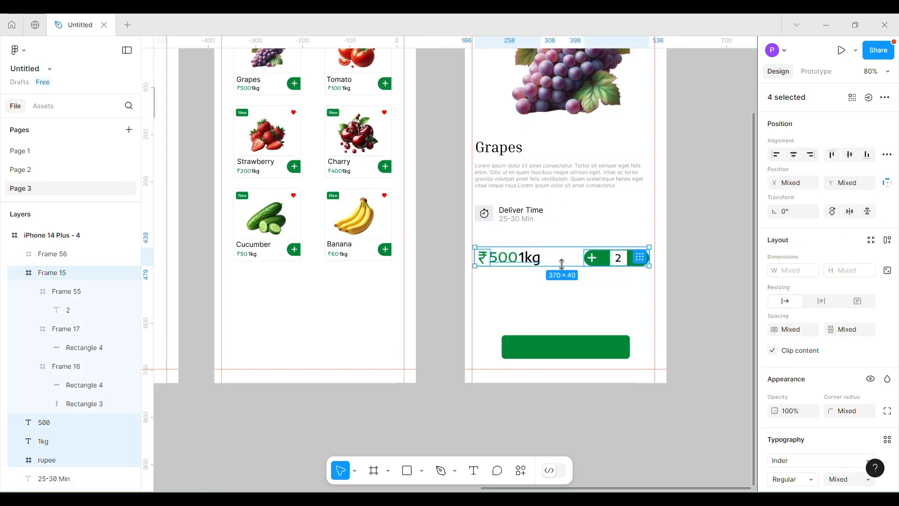
drag(597, 260, 597, 253)
click(679, 262)
Add the white text "Order Now" at size 24 and centre it on the green frame near the screen's bottom
scroll(679, 262, down, 2)
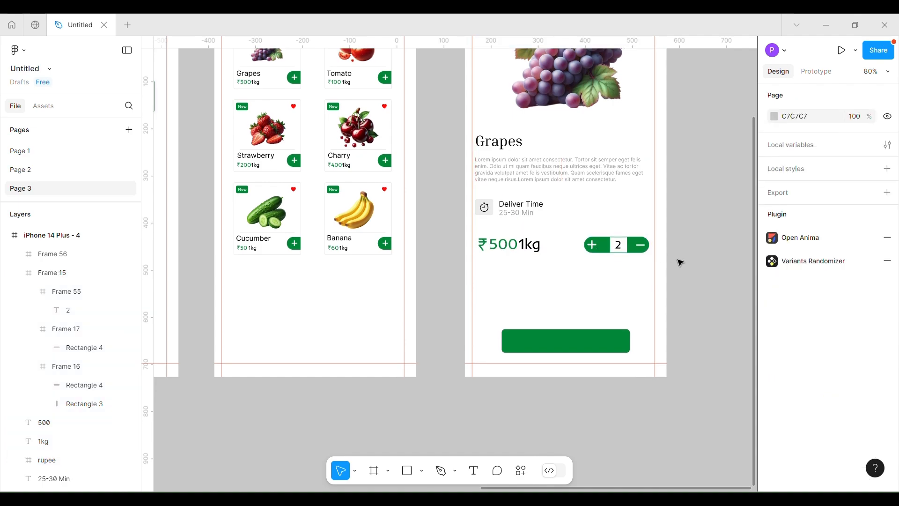
drag(566, 309, 568, 309)
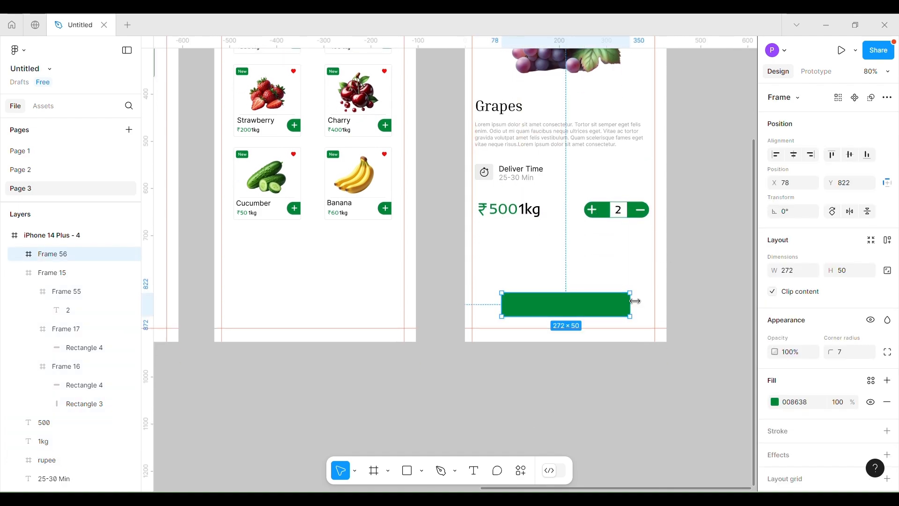
key(t)
click(546, 305)
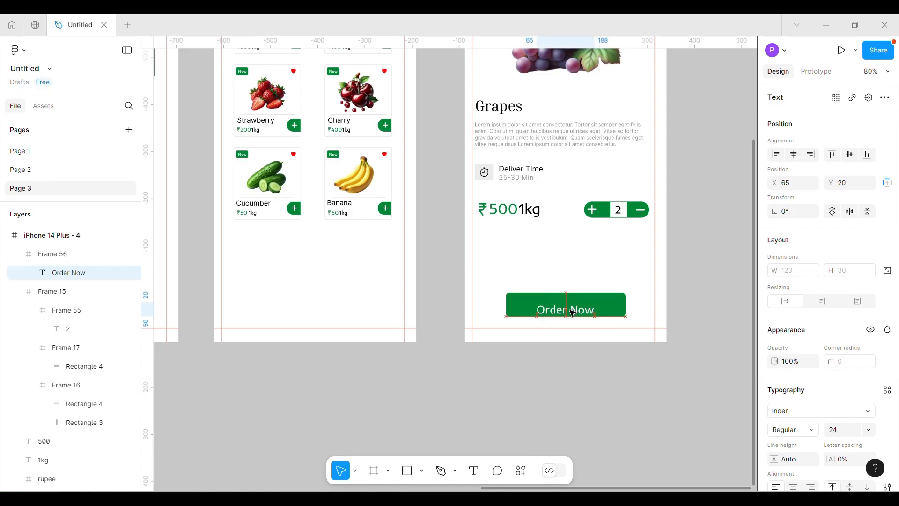
click(693, 313)
Delete the leftover Icon, Categories and Popular Items frames beside the first phone screen
scroll(693, 313, down, 5)
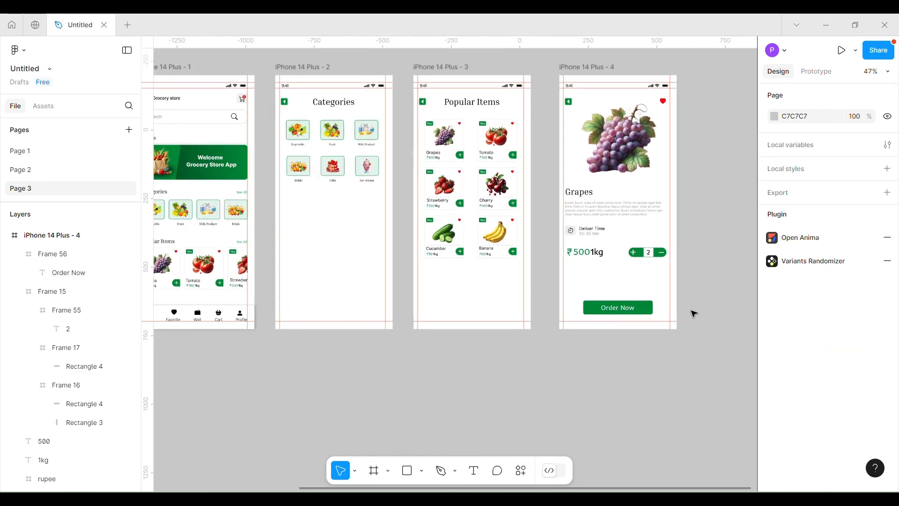
scroll(694, 314, down, 1)
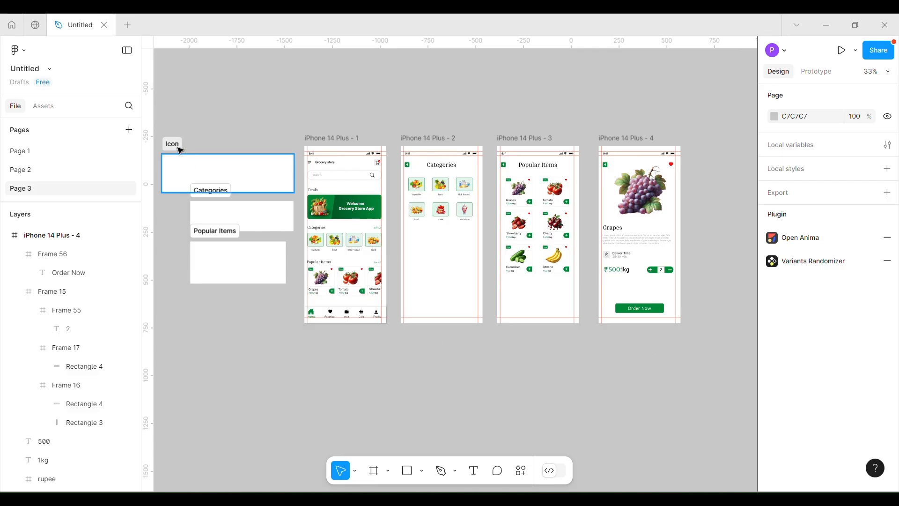
click(180, 150)
key(Delete)
click(206, 189)
key(Delete)
click(213, 230)
key(Delete)
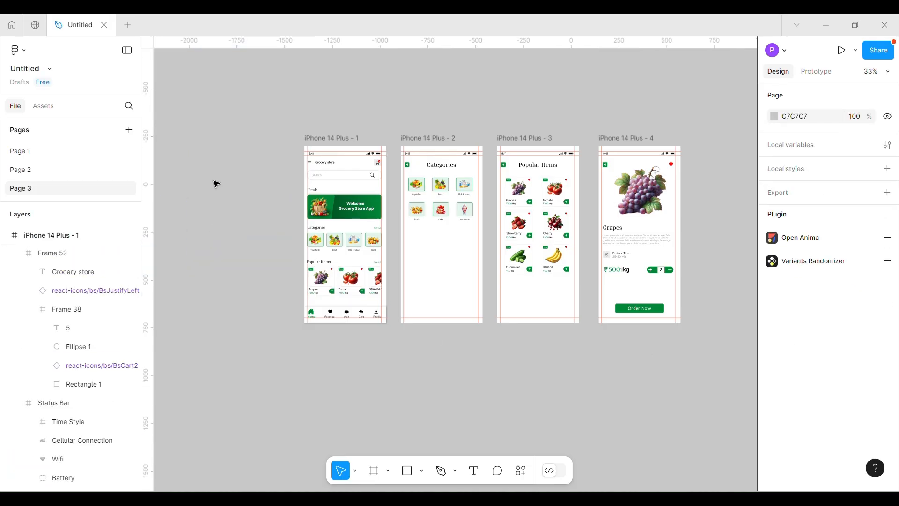
Link the Categories See All text to iPhone 14 Plus - 2 on tap, using Smart animate, Ease in and out, 300ms
scroll(562, 164, up, 3)
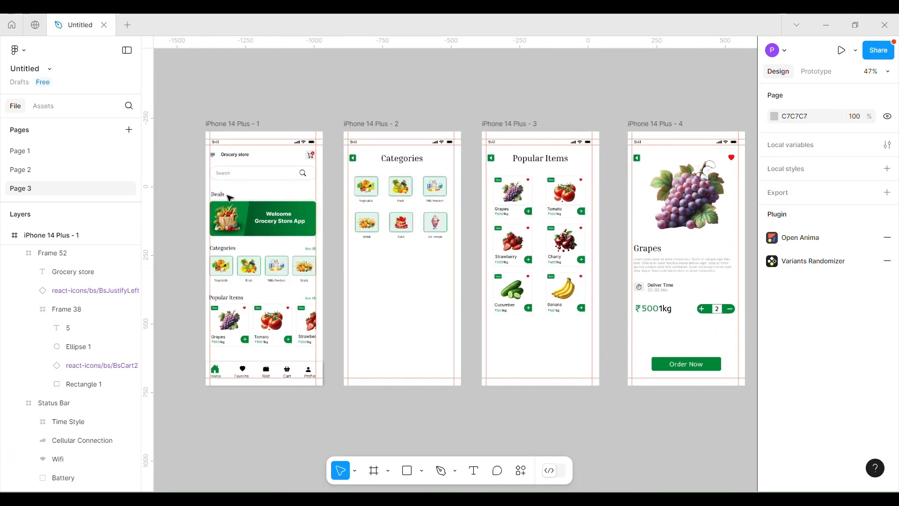
click(815, 71)
scroll(226, 284, up, 2)
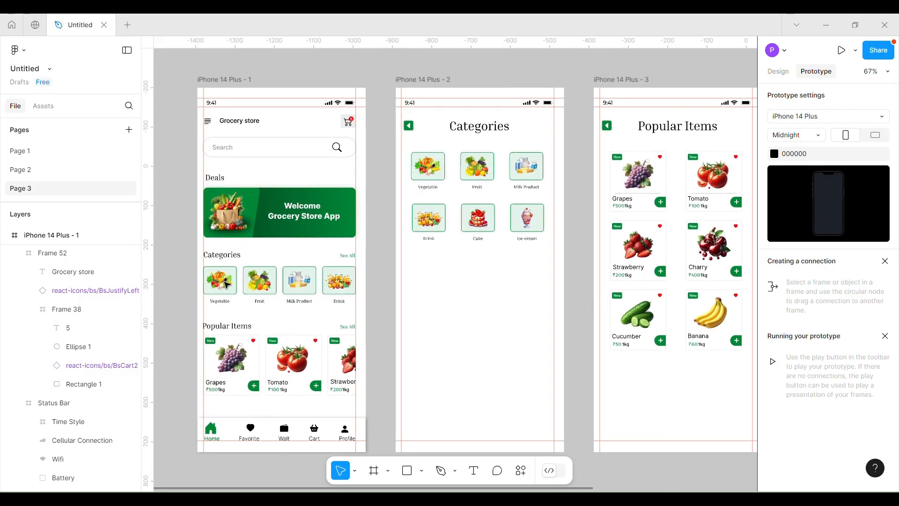
click(348, 257)
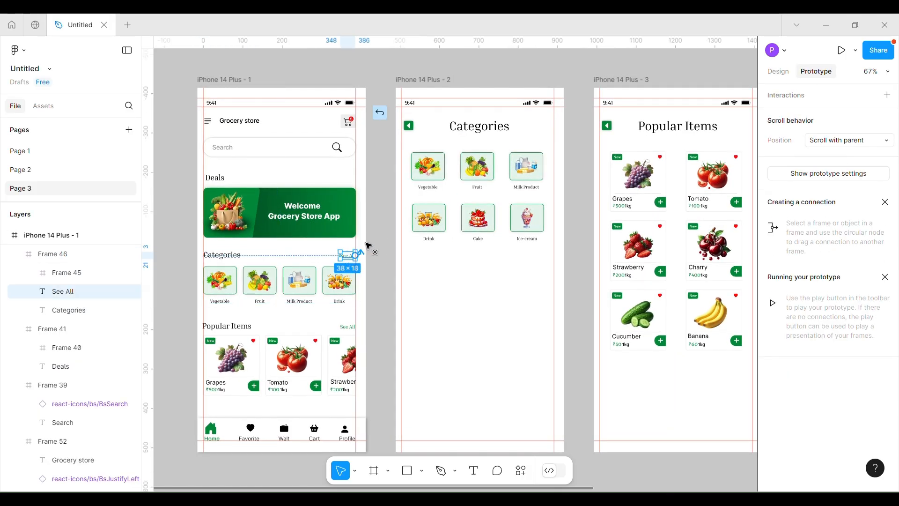
drag(355, 256, 403, 199)
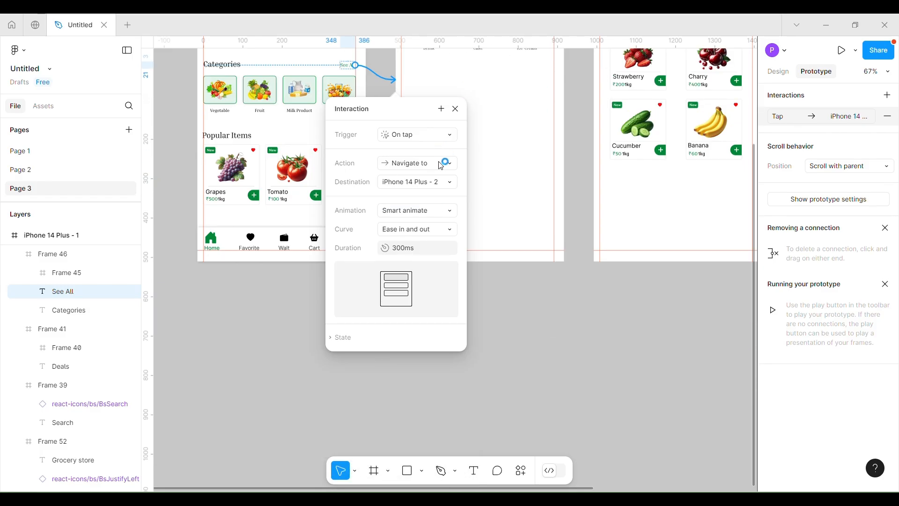
click(455, 110)
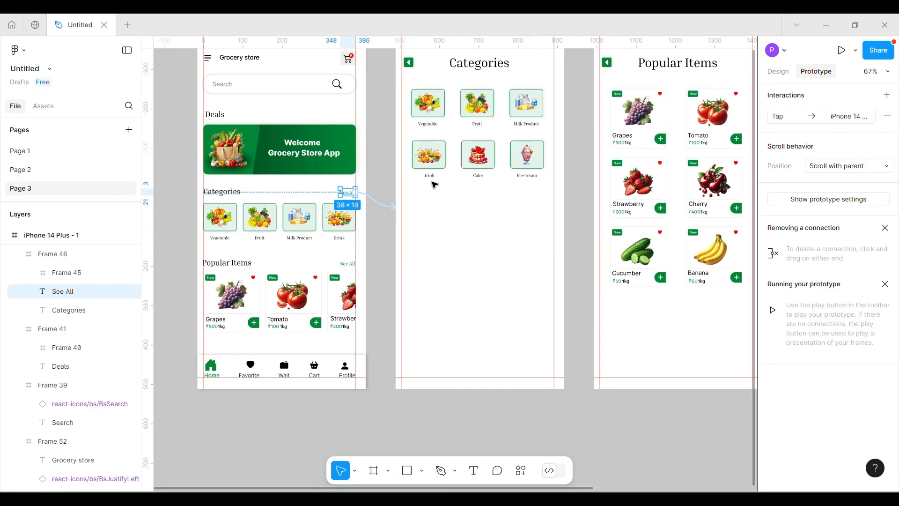
Link the Popular Items See All text on the home screen to iPhone 14 Plus - 3 on tap
click(348, 266)
drag(348, 266, 602, 253)
click(655, 236)
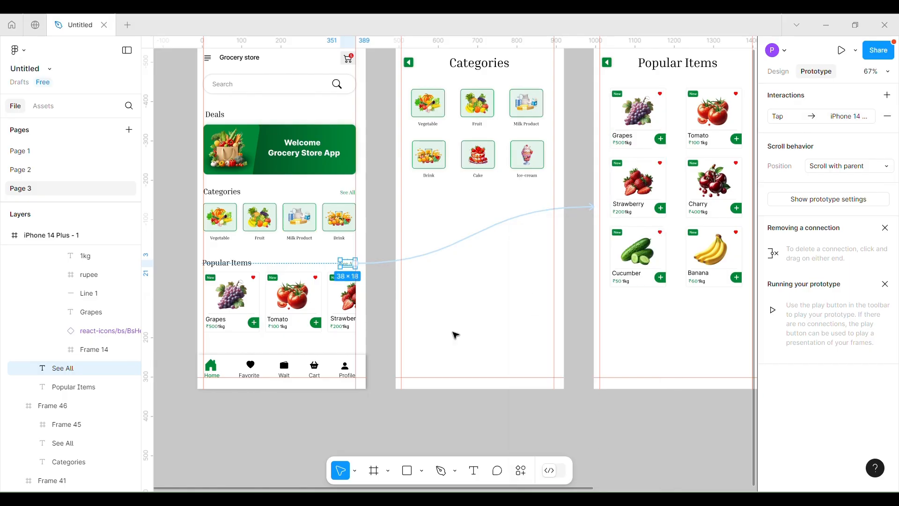
Examine the scroll overflow settings of the Categories row and the Deals banner on the home screen
click(287, 307)
click(303, 224)
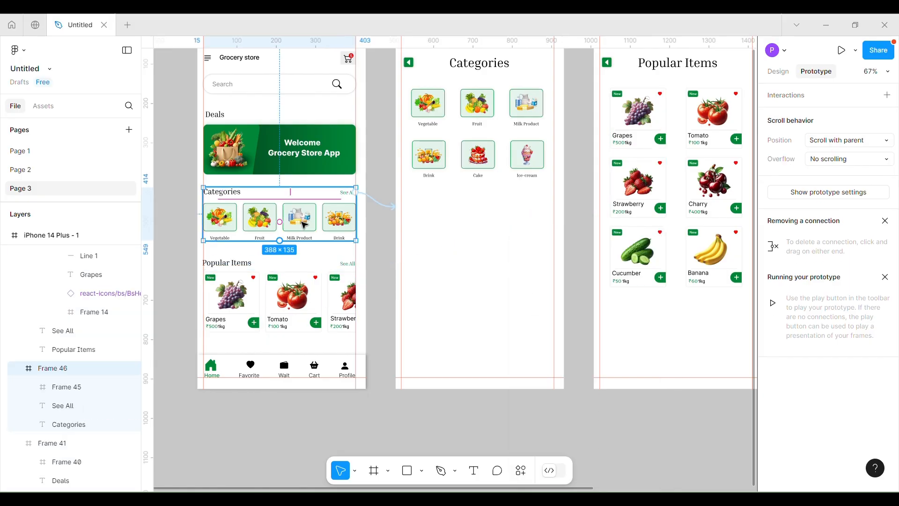
click(305, 226)
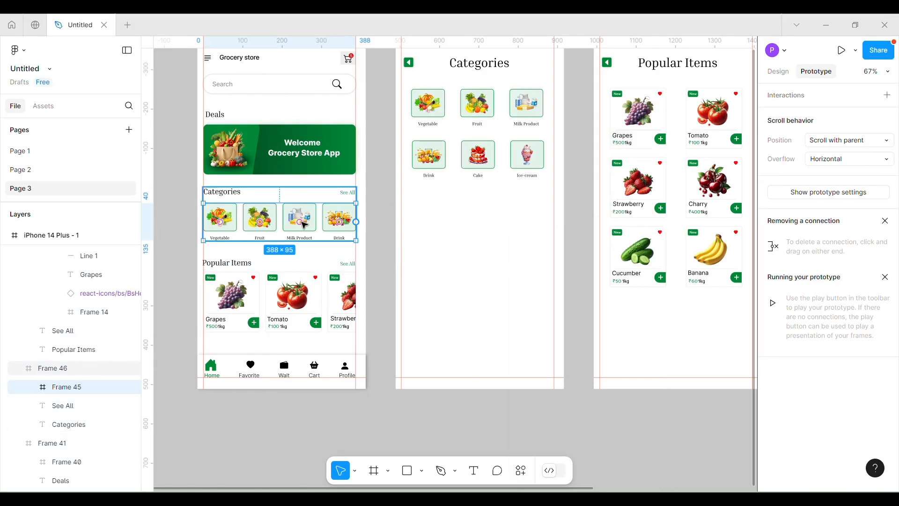
click(390, 257)
scroll(391, 257, down, 2)
click(329, 173)
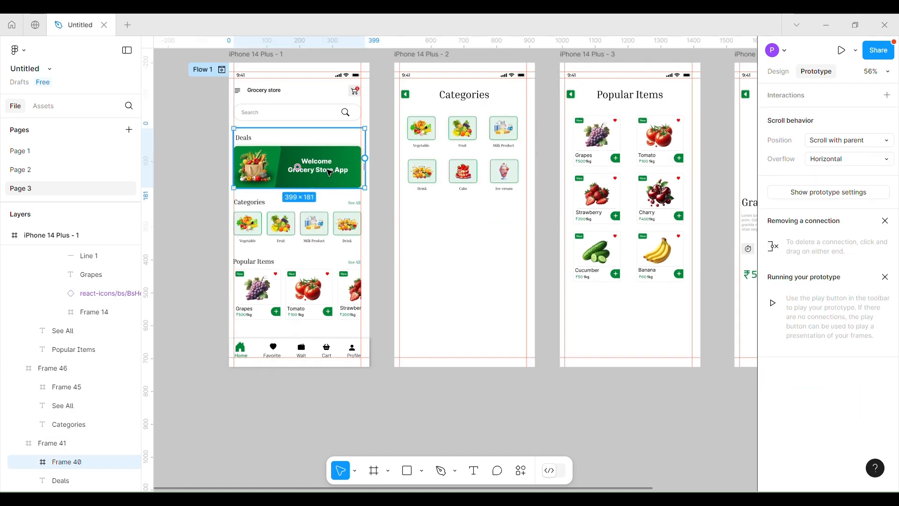
click(423, 248)
drag(511, 254, 394, 262)
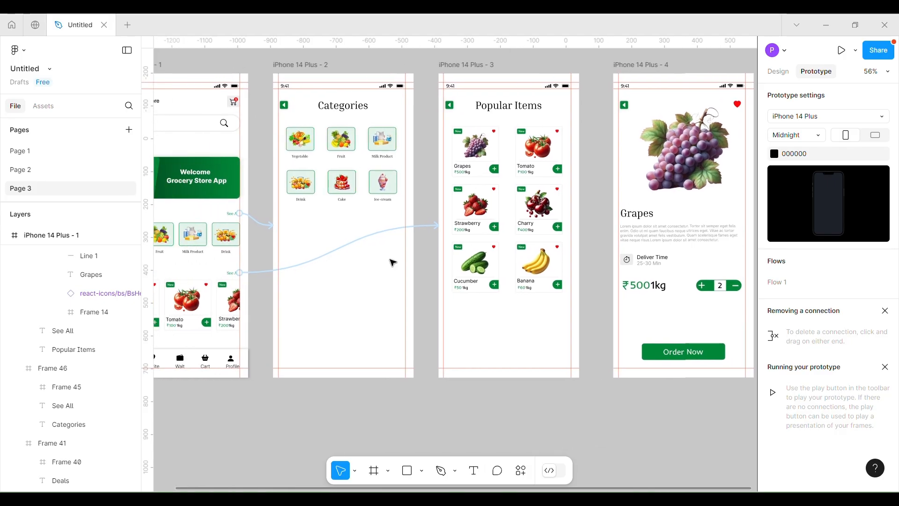
Link the Grapes card on the home screen to iPhone 14 Plus - 4 on tap, using Smart animate, Ease in and out, 300ms
scroll(393, 262, down, 3)
double_click(202, 299)
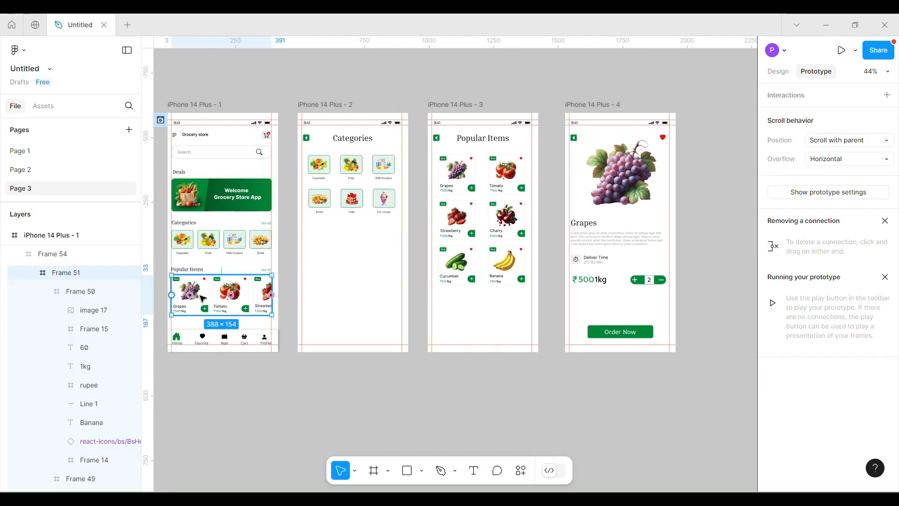
drag(209, 296, 593, 222)
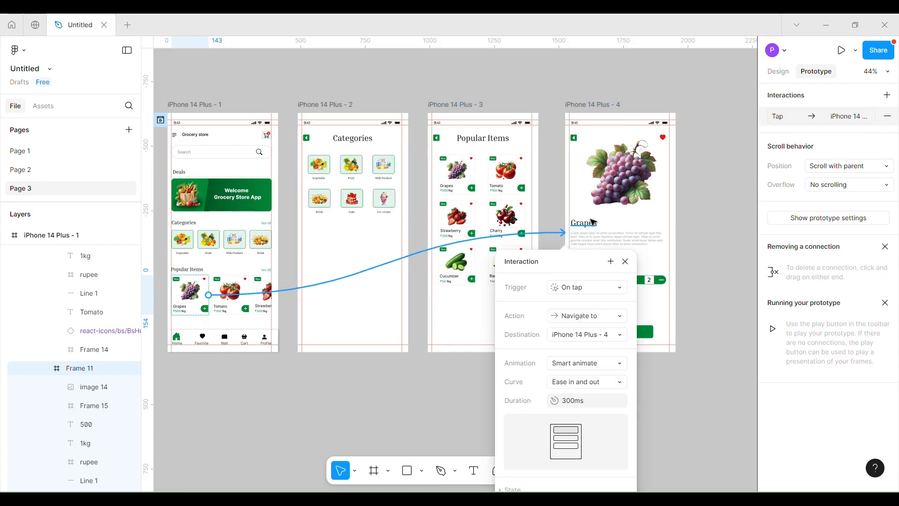
click(624, 261)
Link the Grapes card on the Popular Items screen to iPhone 14 Plus - 4 on tap
click(470, 174)
drag(475, 174, 594, 188)
click(626, 262)
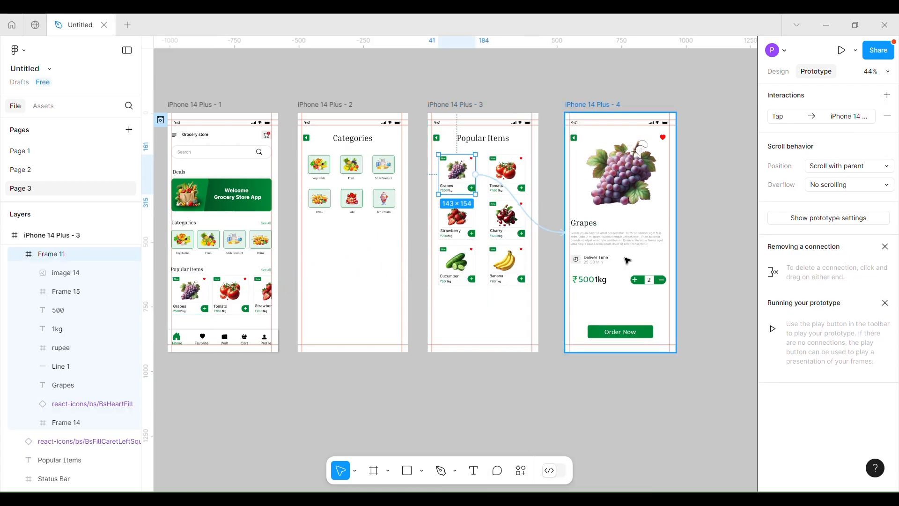
Link the back arrow on the Grapes detail screen to iPhone 14 Plus - 1 on tap with Smart animate, Ease in and out, 300ms
scroll(626, 262, down, 1)
click(577, 145)
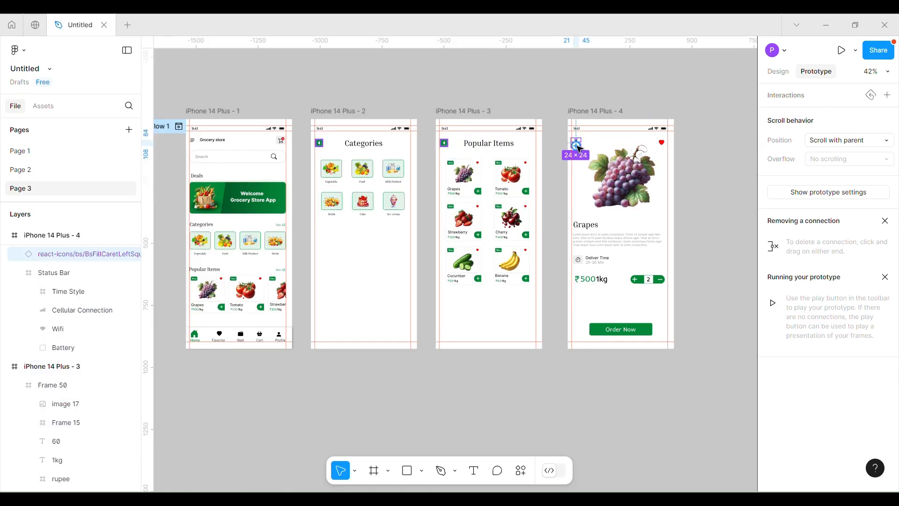
drag(552, 169, 536, 195)
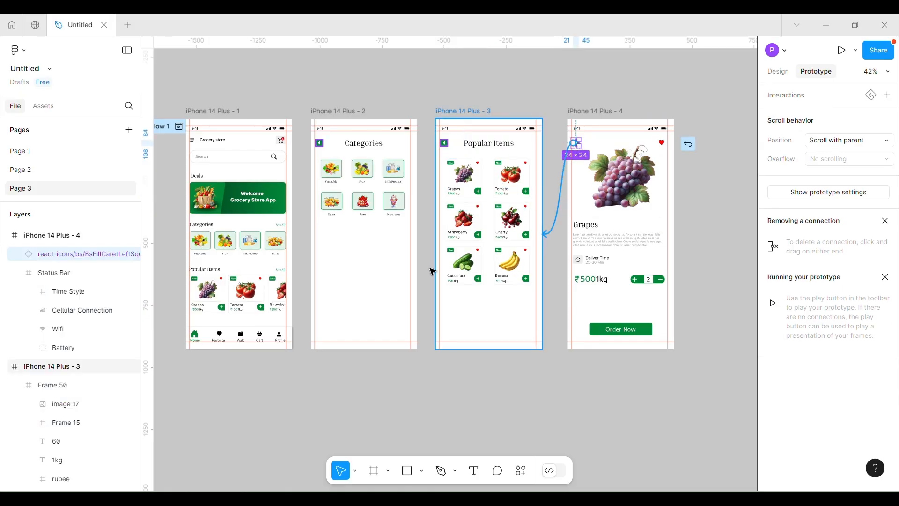
drag(432, 272, 295, 234)
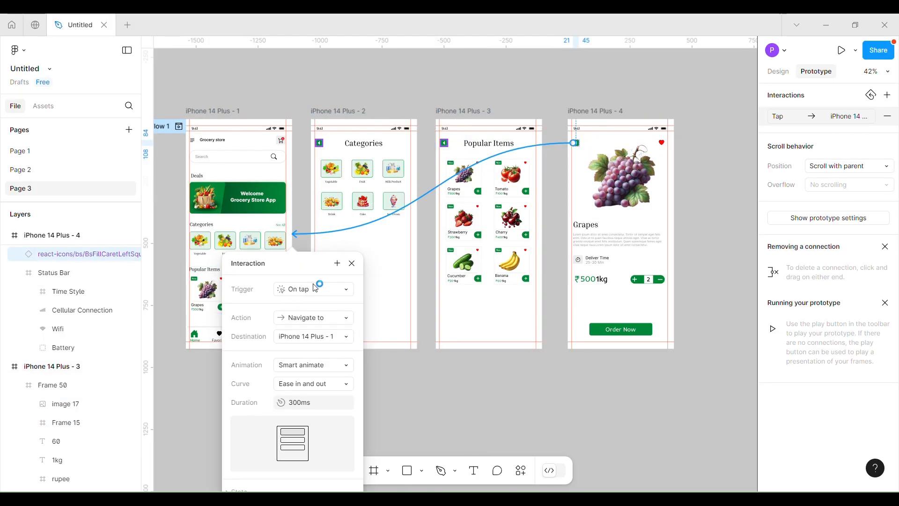
click(351, 265)
key(Escape)
Link the back arrows on the Popular Items and Categories screens to iPhone 14 Plus - 1 on tap
click(443, 143)
drag(449, 143, 280, 256)
click(351, 265)
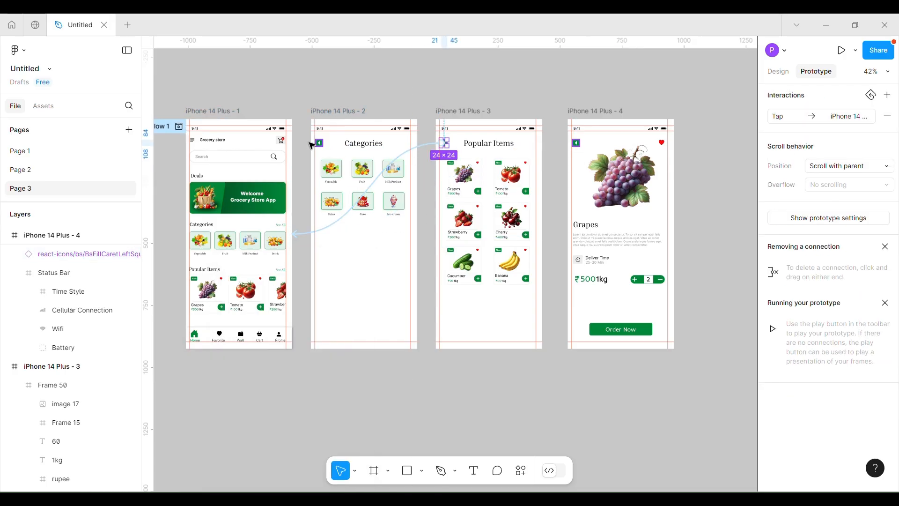
click(323, 147)
drag(326, 143, 276, 255)
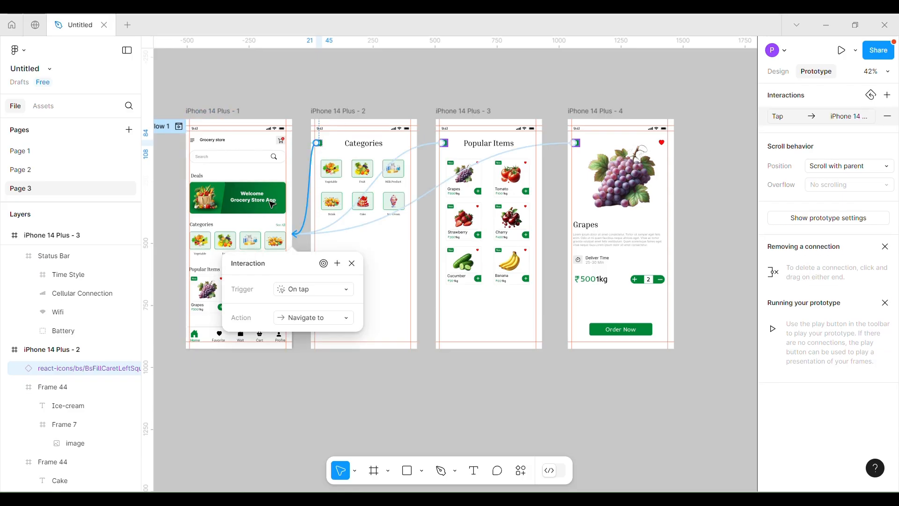
click(352, 264)
Run the prototype from the home screen and test horizontal scrolling of the Deals banner and the Categories row
ctrl+scroll(177, 148, up, 5)
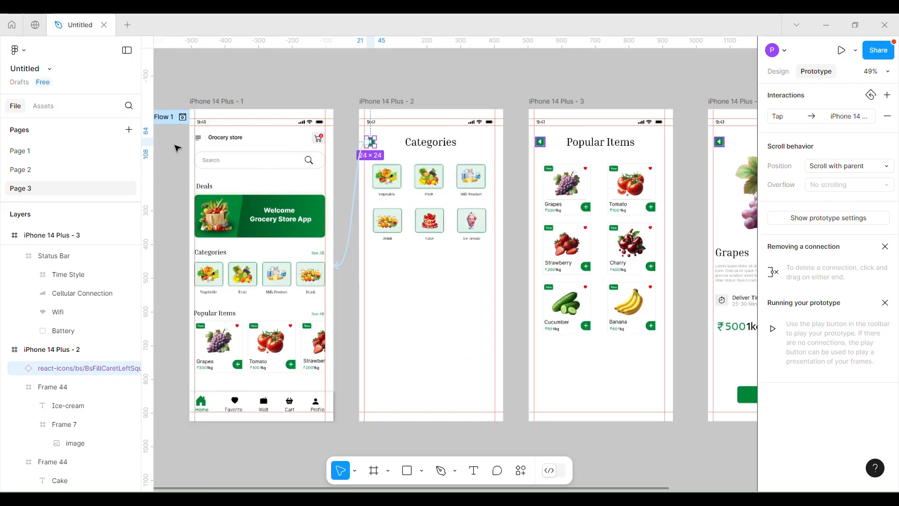
click(206, 79)
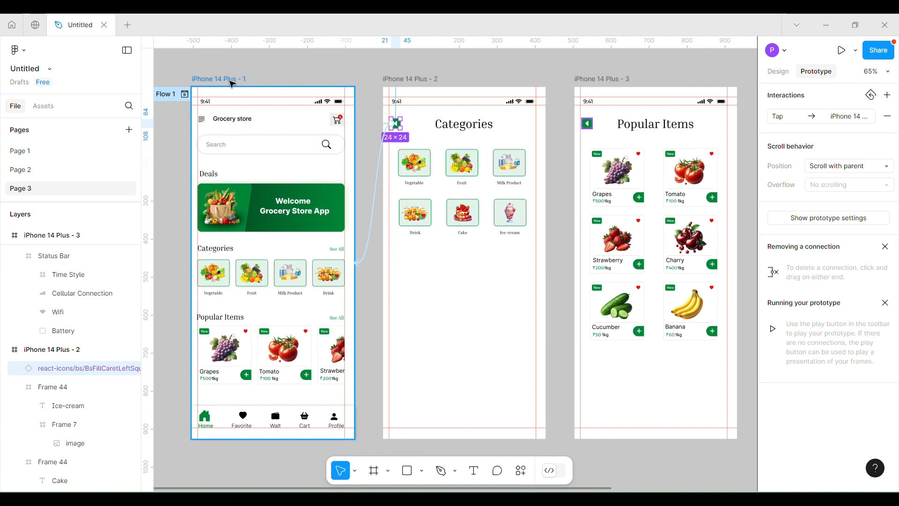
click(840, 51)
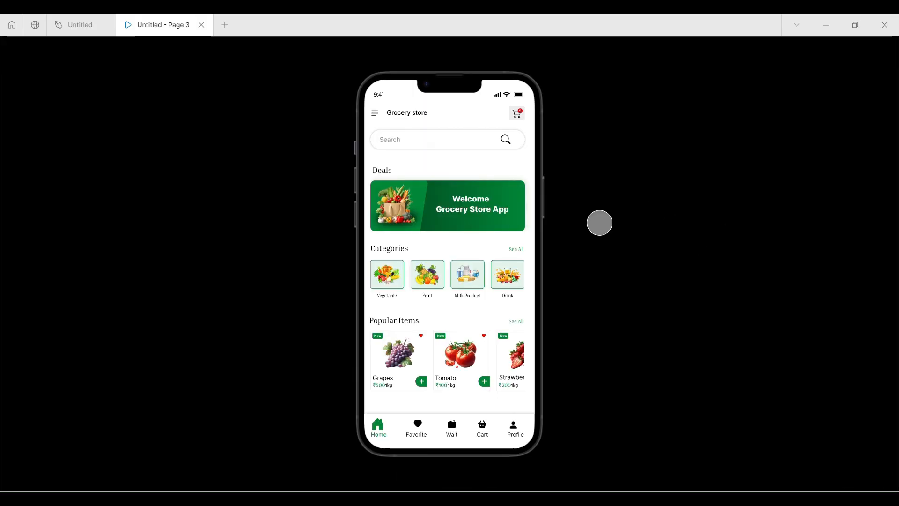
drag(503, 222, 342, 216)
drag(396, 208, 568, 209)
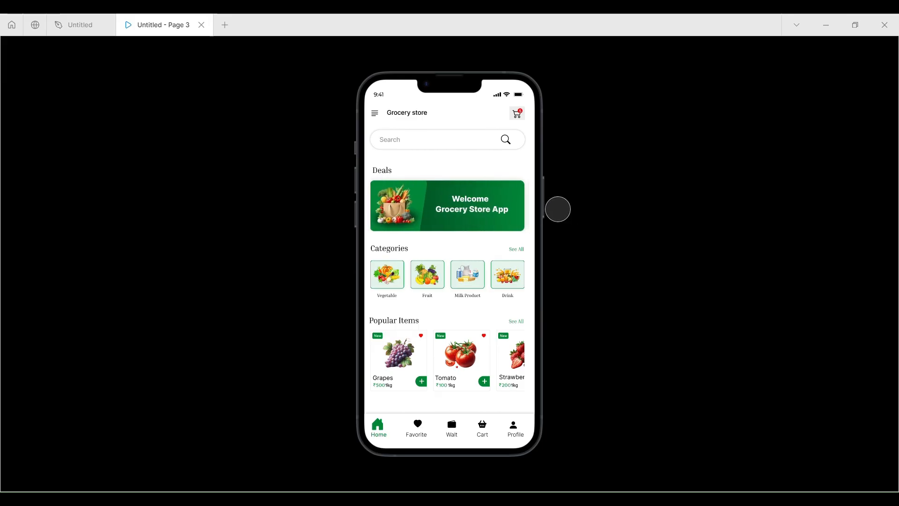
mouse_move(506, 273)
mouse_down()
mouse_move(400, 275)
mouse_move(498, 275)
mouse_up()
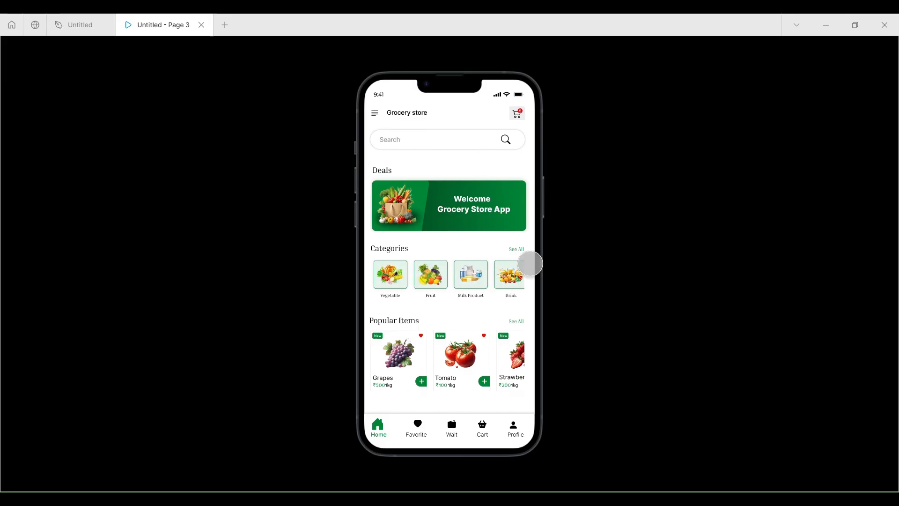
Test the Categories See All link and its back arrow in the preview, and swipe the Popular Items row sideways
click(517, 249)
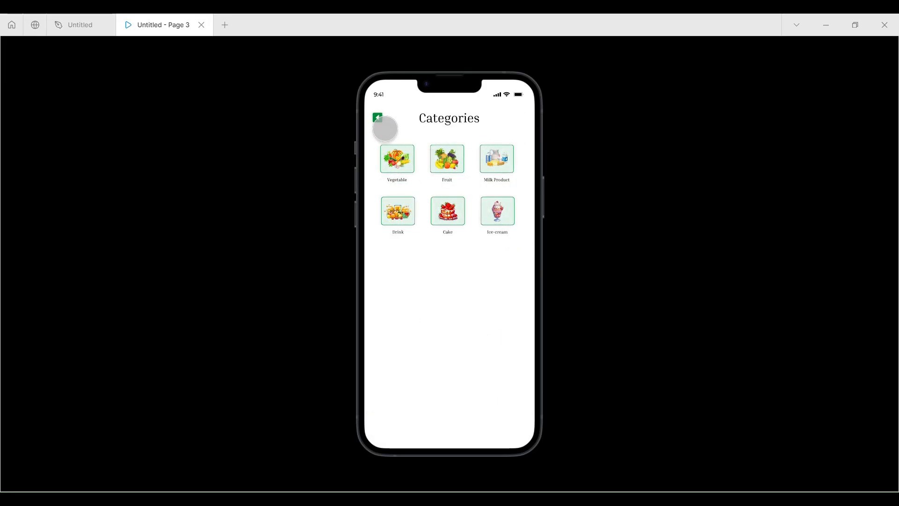
click(379, 121)
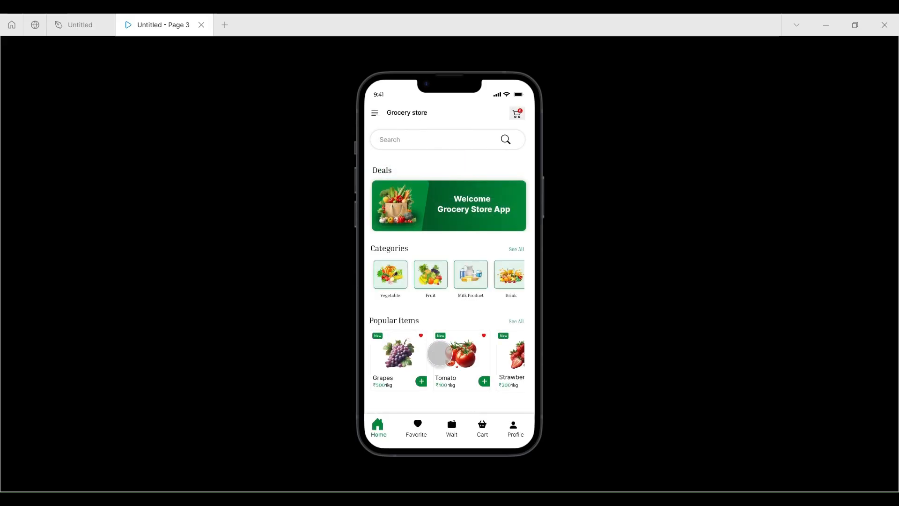
drag(489, 357, 634, 357)
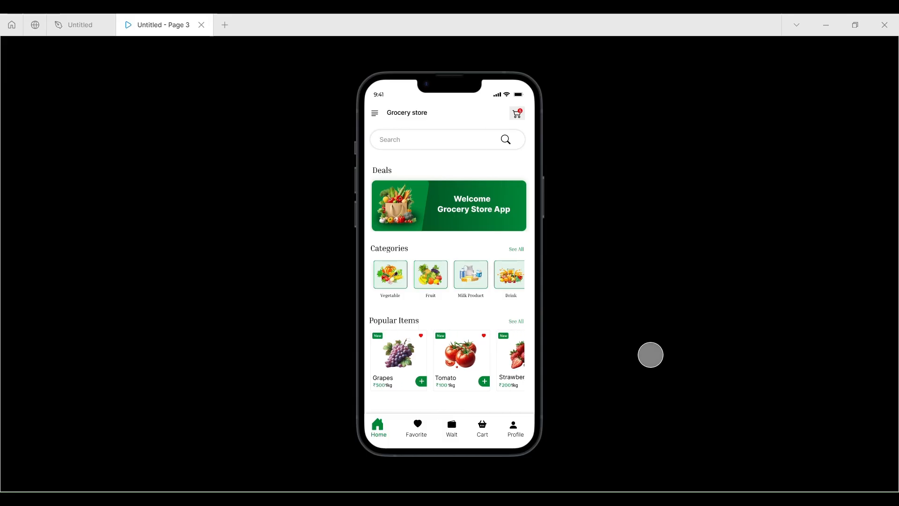
Test the Popular Items See All link and the Grapes card link in the preview, returning home with the back arrow each time
click(520, 321)
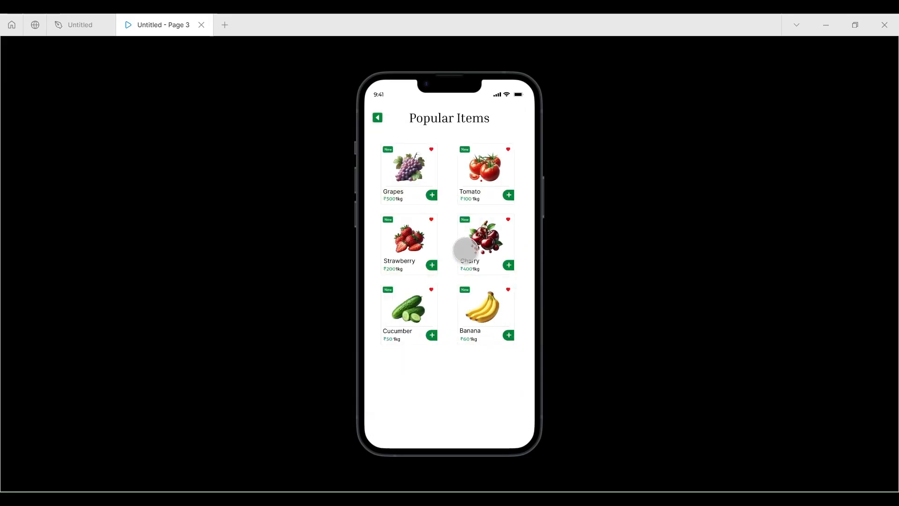
click(378, 118)
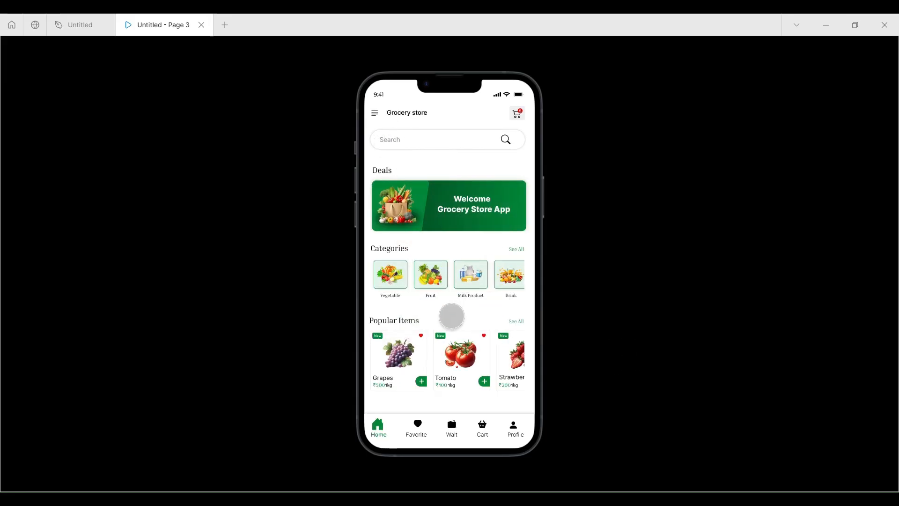
click(408, 352)
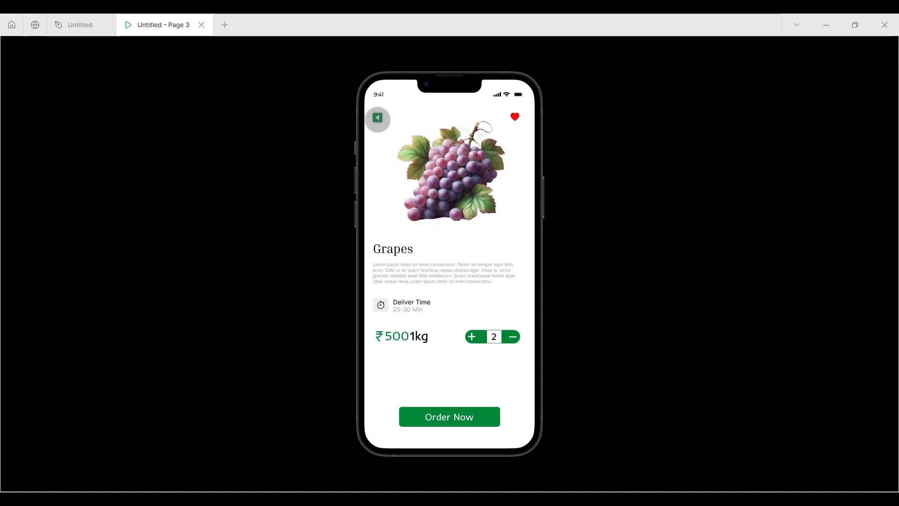
click(377, 118)
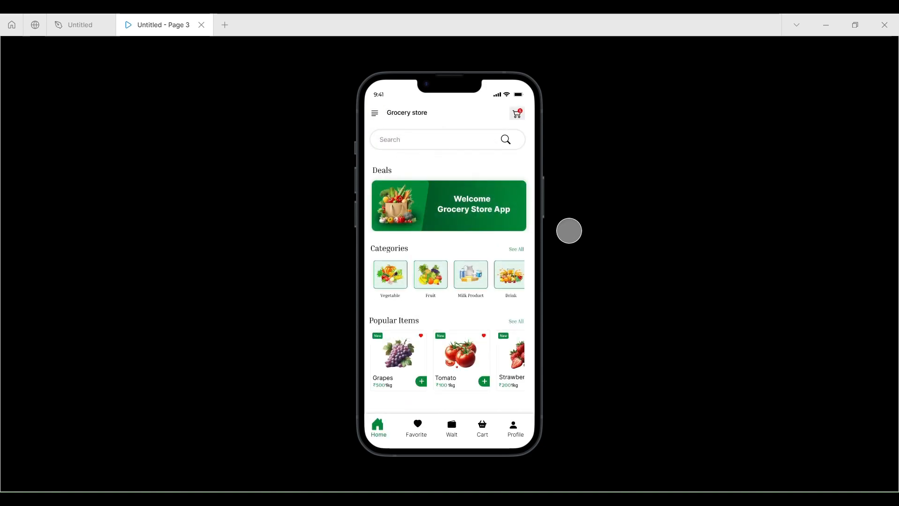